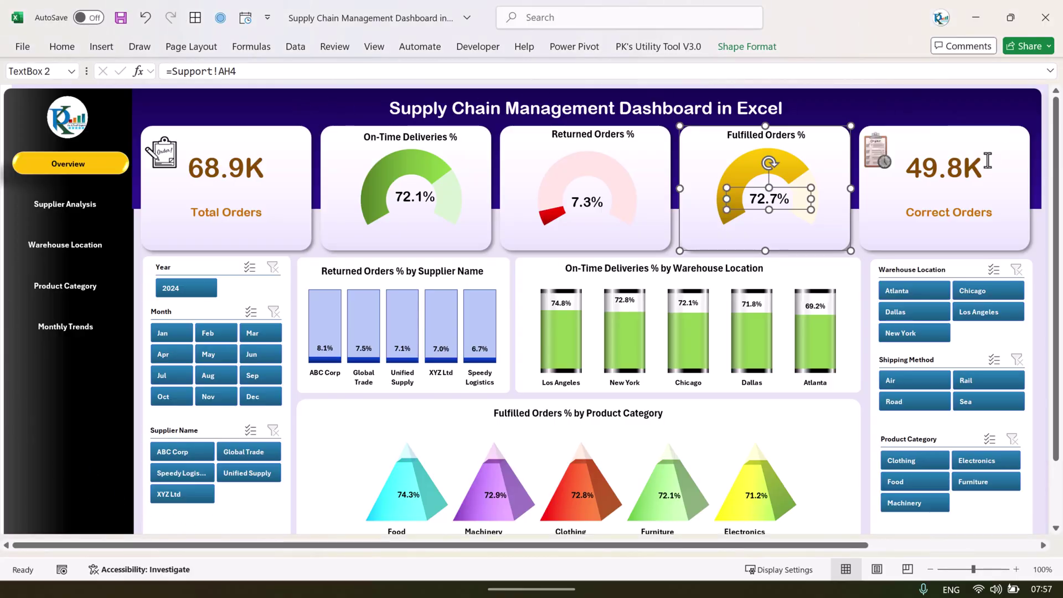
Step: Preview the overview for Jan, Feb and Mar in turn and for supplier ABC Corp, clearing the month and supplier filters
left_click(83, 387)
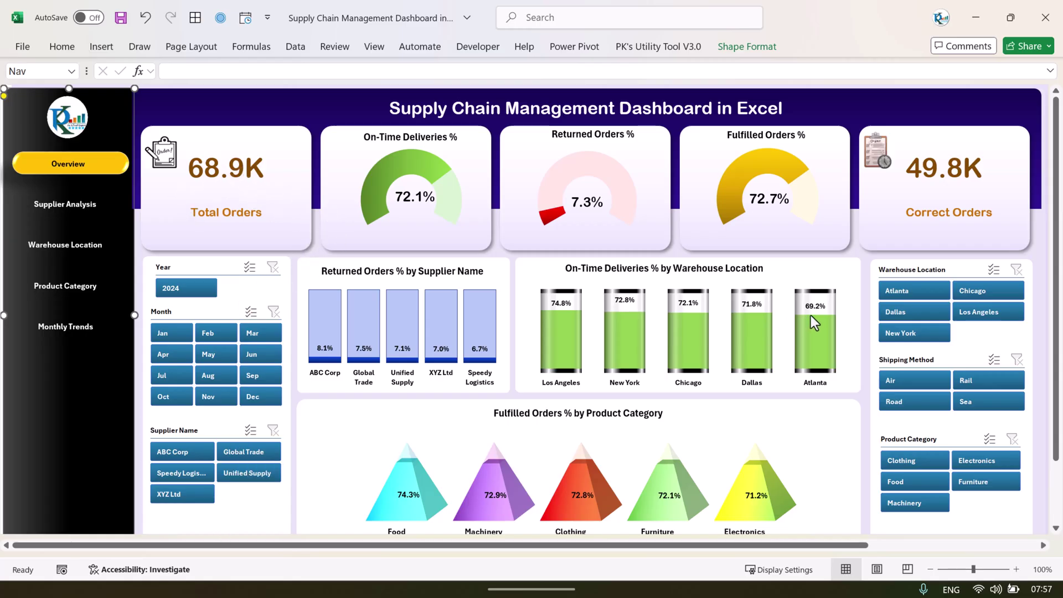
left_click(173, 334)
left_click(215, 335)
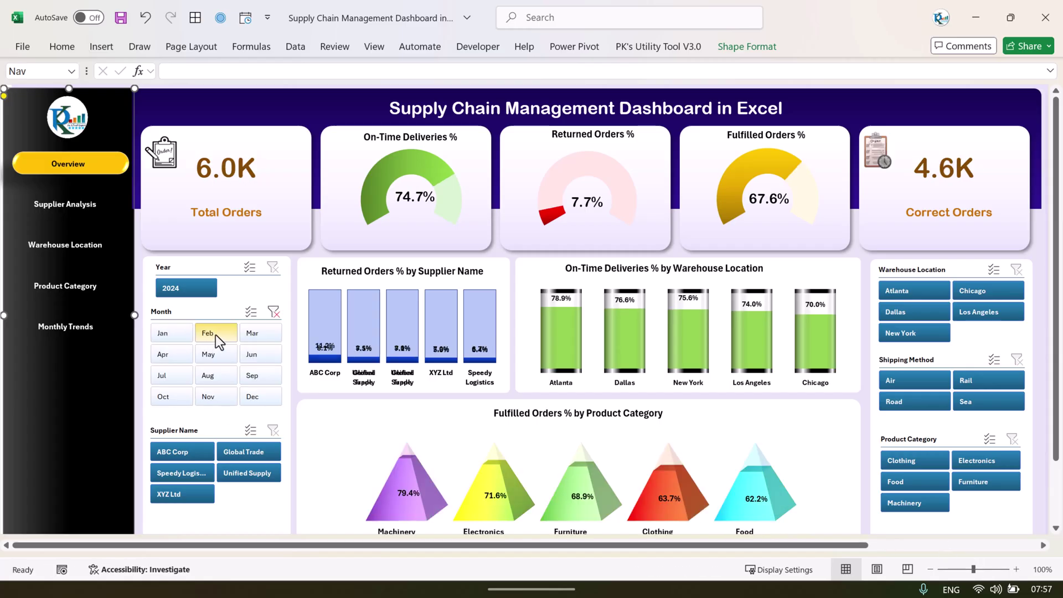
left_click(250, 333)
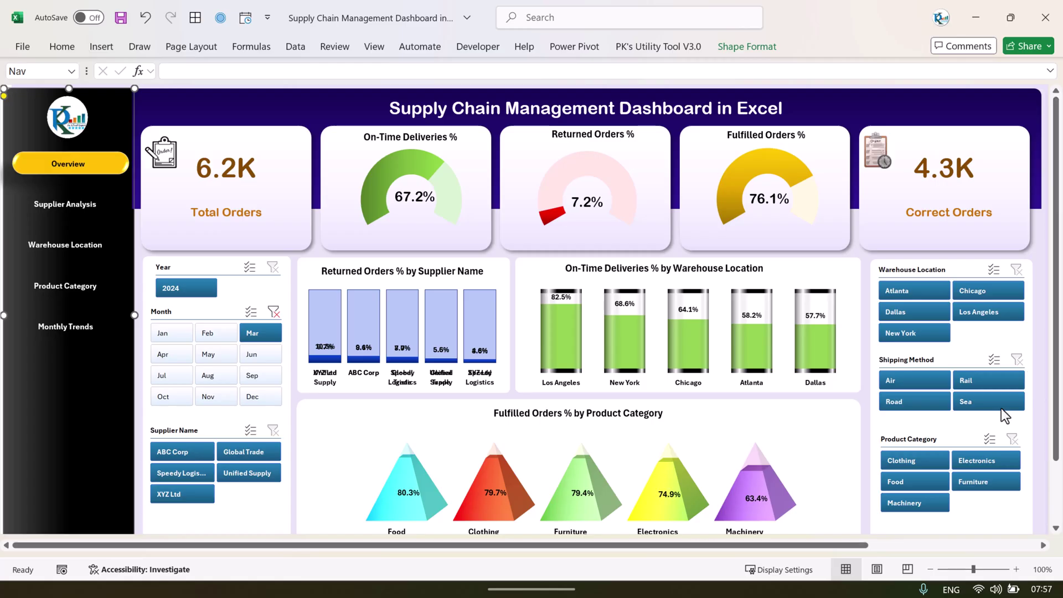
left_click(273, 312)
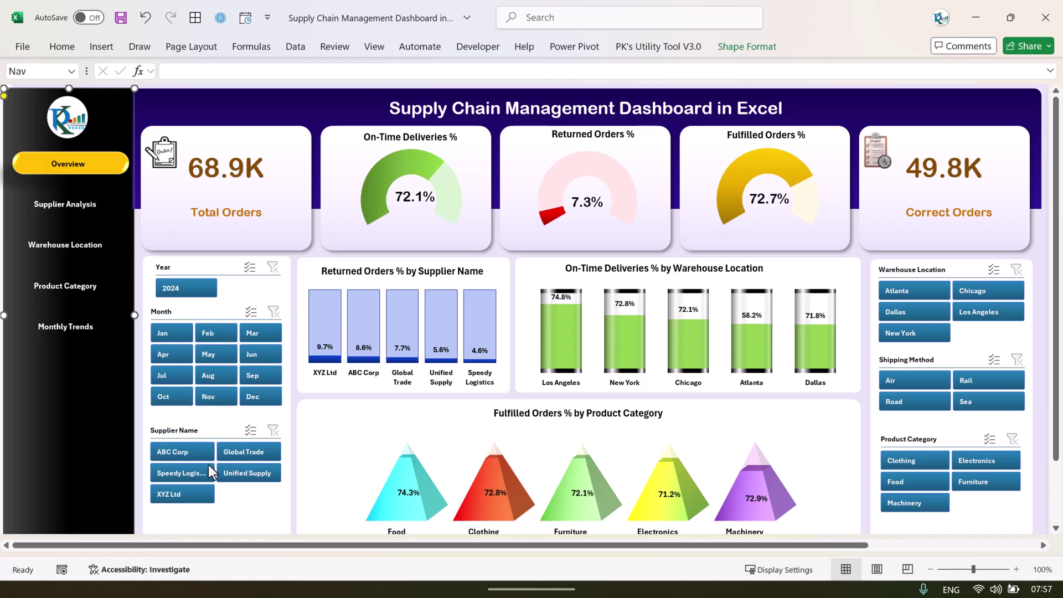
left_click(183, 452)
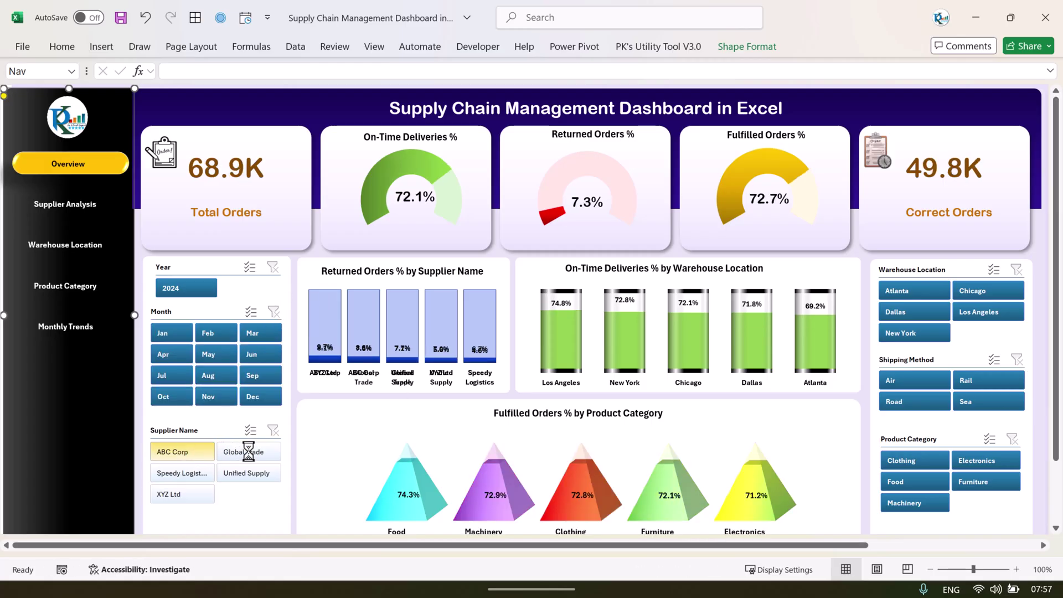
left_click(272, 430)
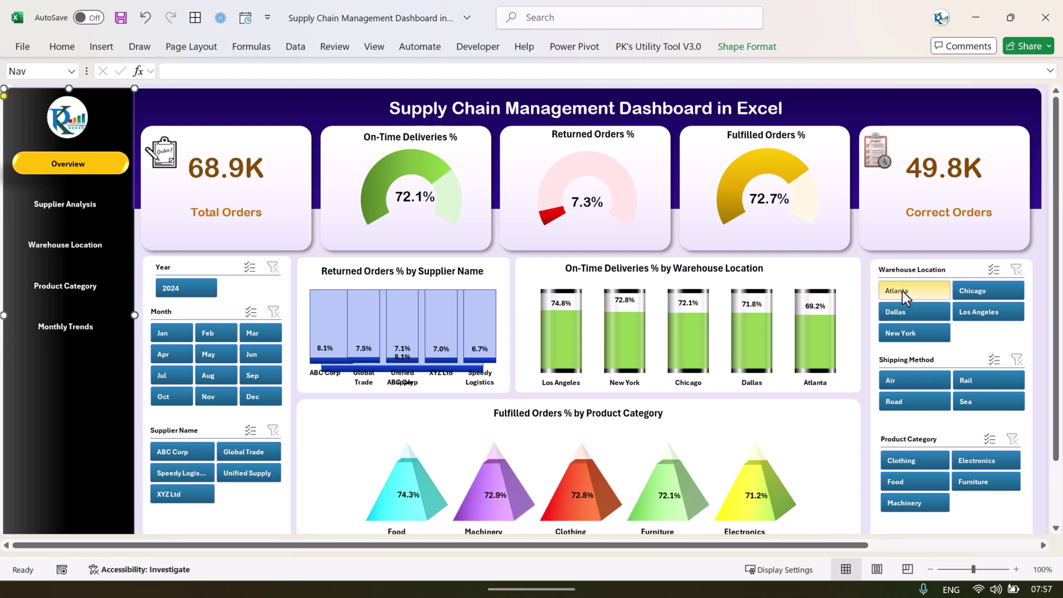
Step: Preview the overview for the Atlanta, Chicago and Dallas warehouse locations, and clear the location filter
left_click(908, 291)
left_click(990, 291)
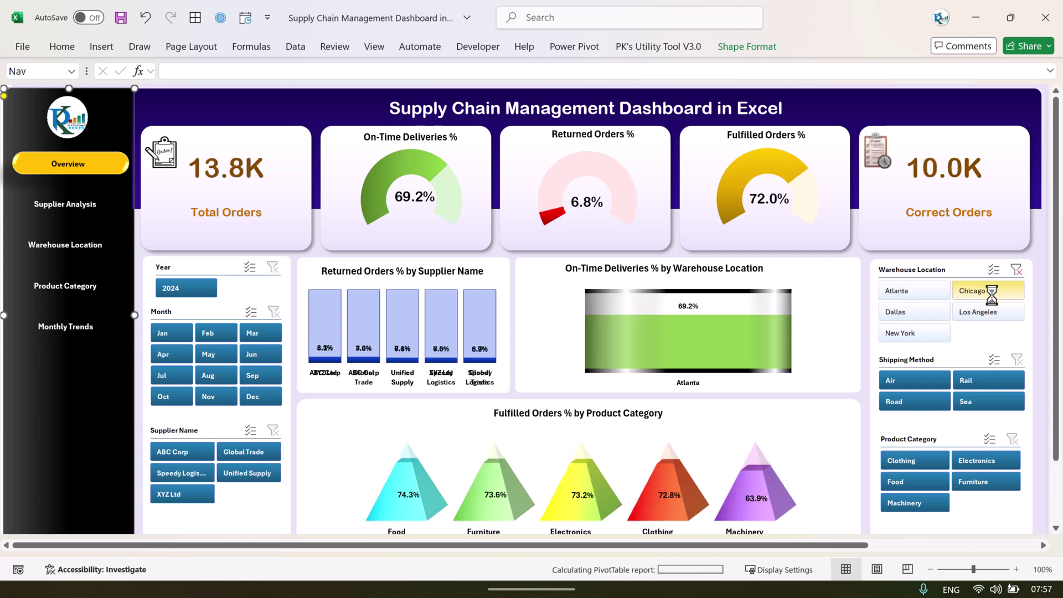
left_click(920, 311)
left_click(1015, 271)
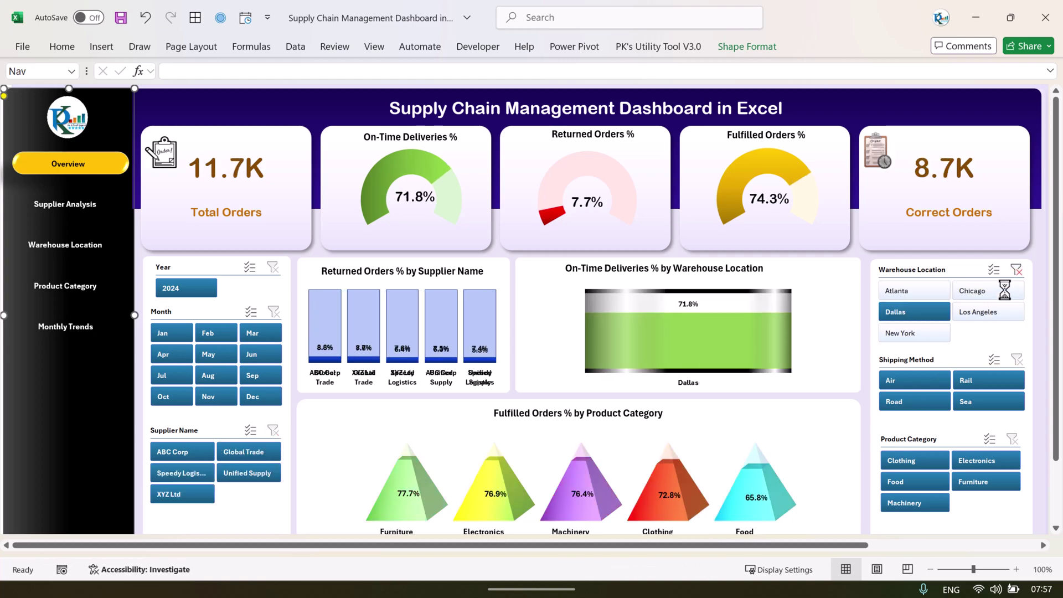
Step: Preview the overview for the Air, Rail and Road shipping methods, and clear the shipping filter
left_click(914, 380)
left_click(988, 382, "ctrl")
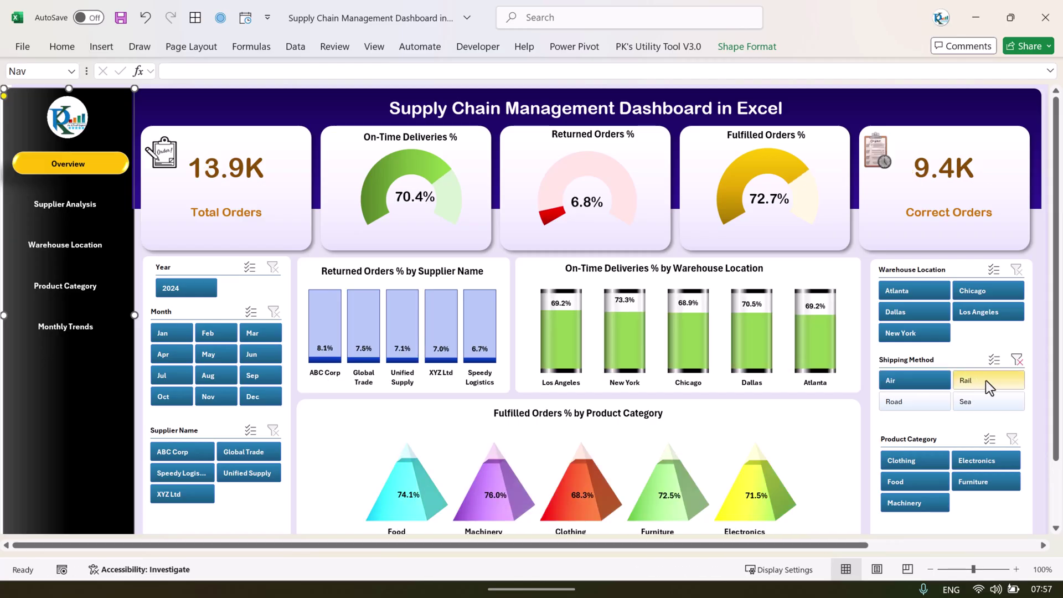
left_click(914, 402)
left_click(1016, 360)
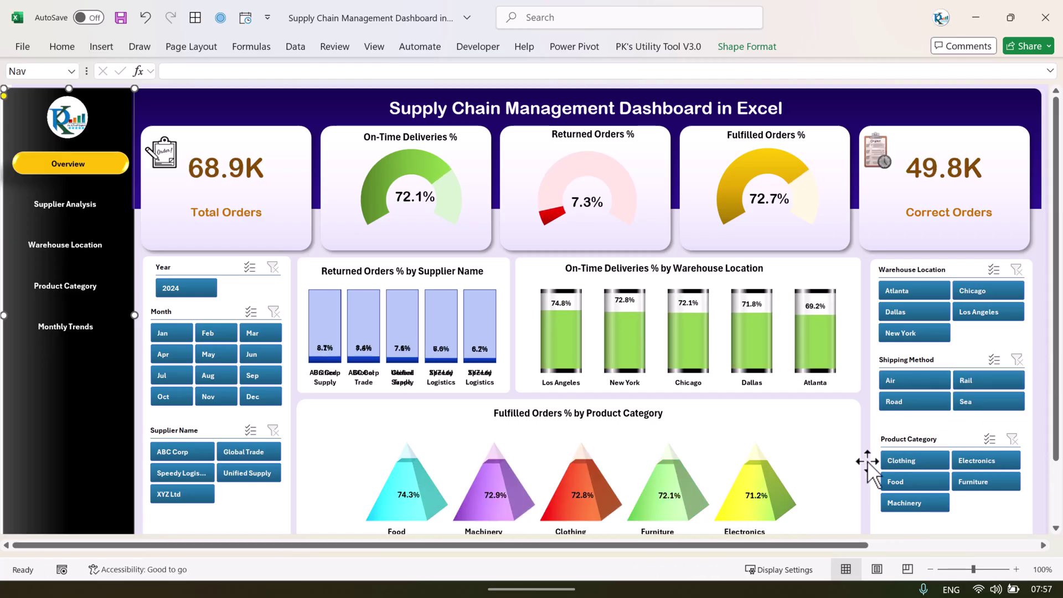
Step: Preview the overview for the Clothing and Machinery product categories, and clear the category filter
left_click(919, 460)
left_click(941, 502)
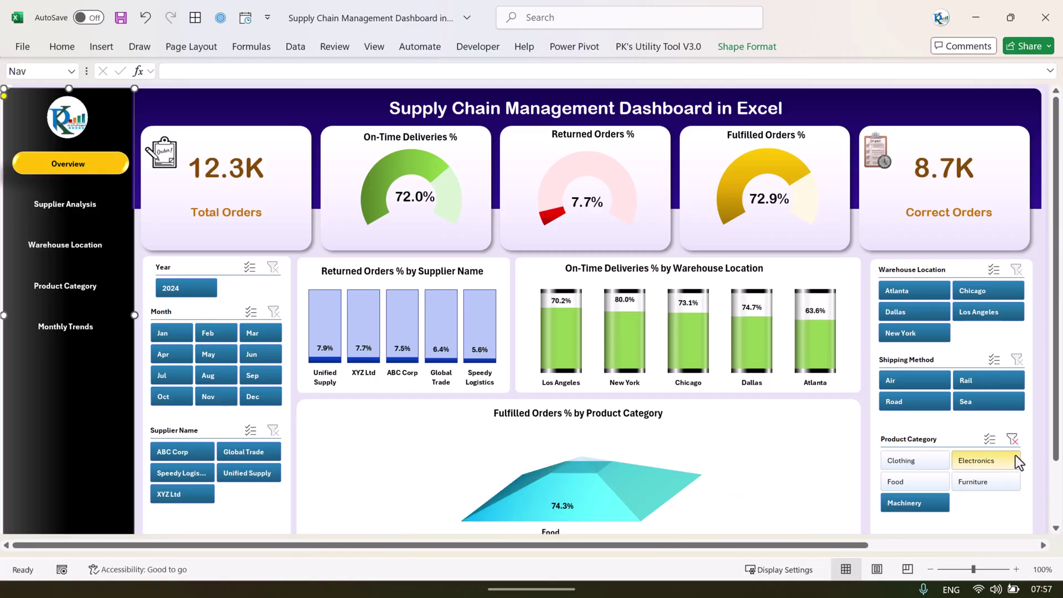
left_click(1014, 437)
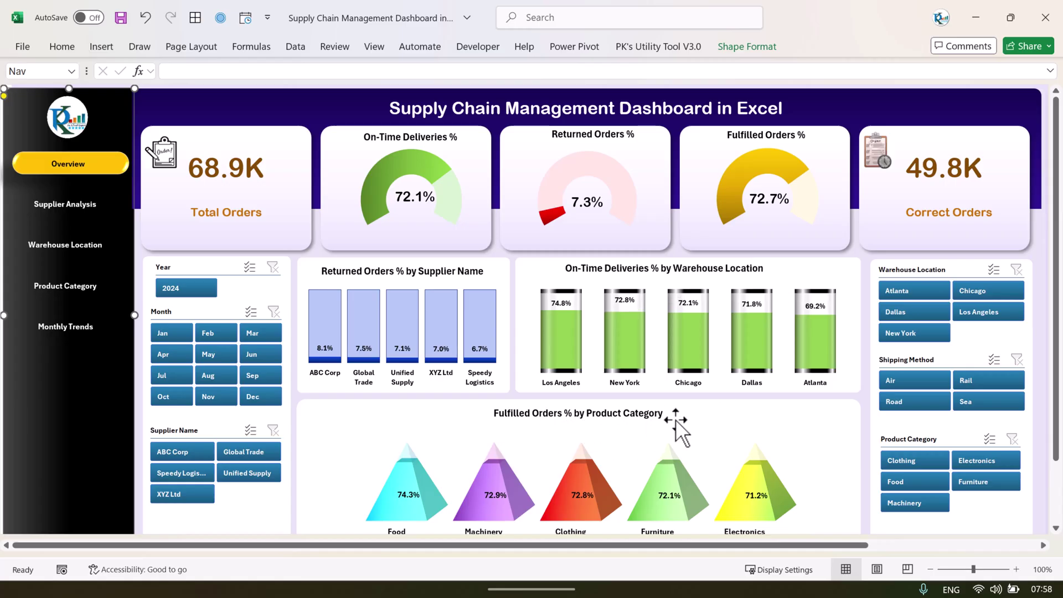
Step: Open the Supplier Analysis page, preview it for the Atlanta, Chicago, Los Angeles and Dallas warehouses, and clear the location filter
left_click(82, 211)
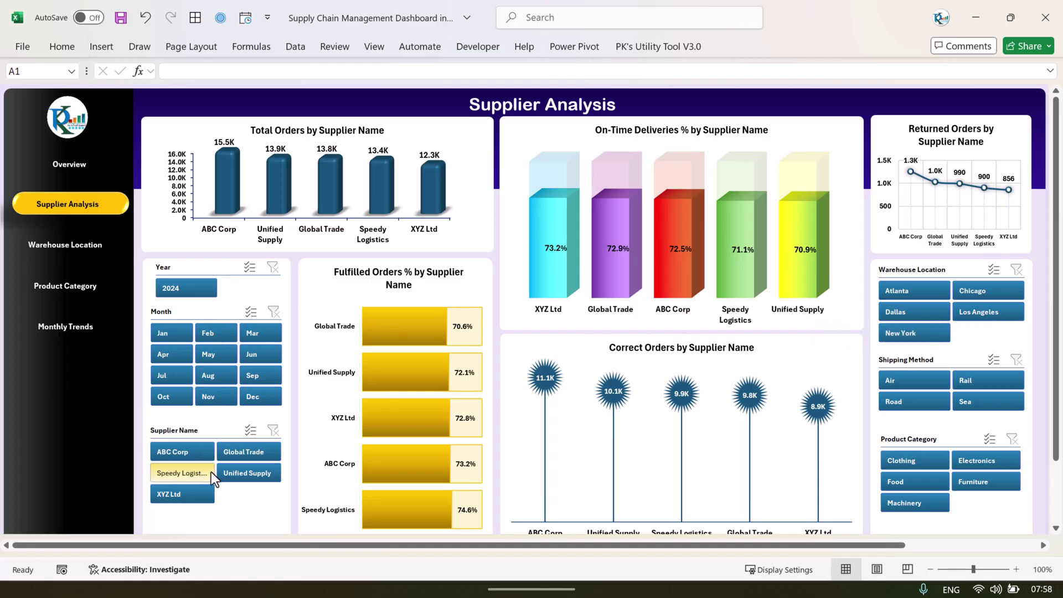
left_click(923, 297)
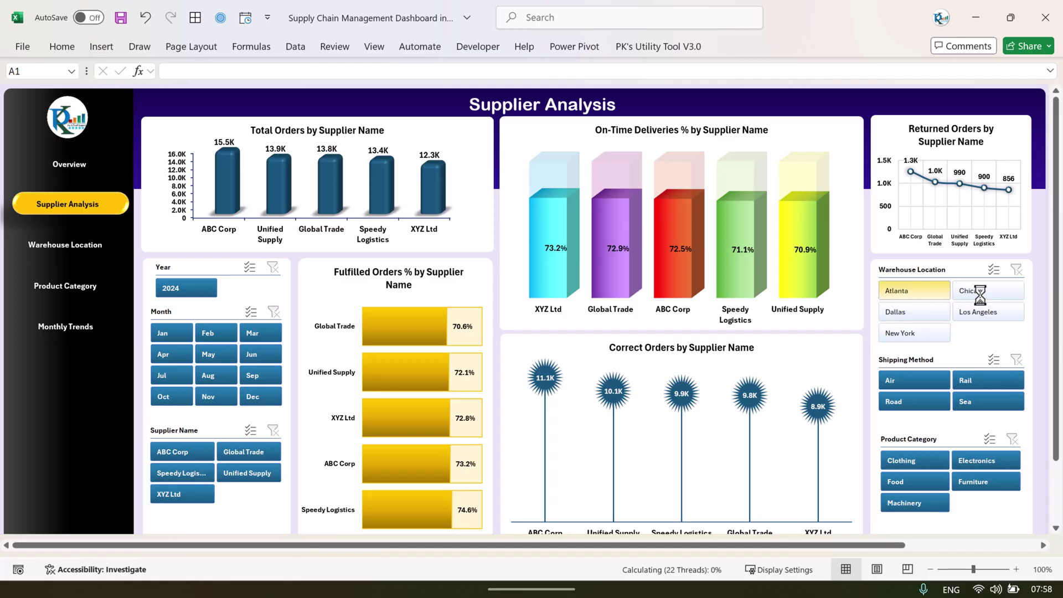
left_click(988, 293)
left_click(977, 314, "ctrl")
left_click(914, 316)
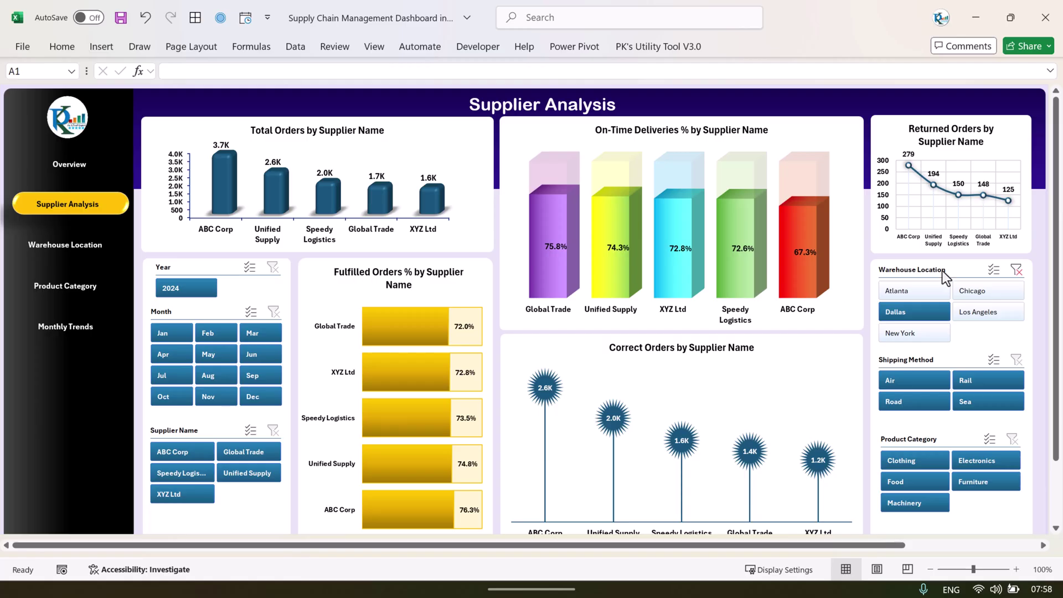
left_click(1017, 270)
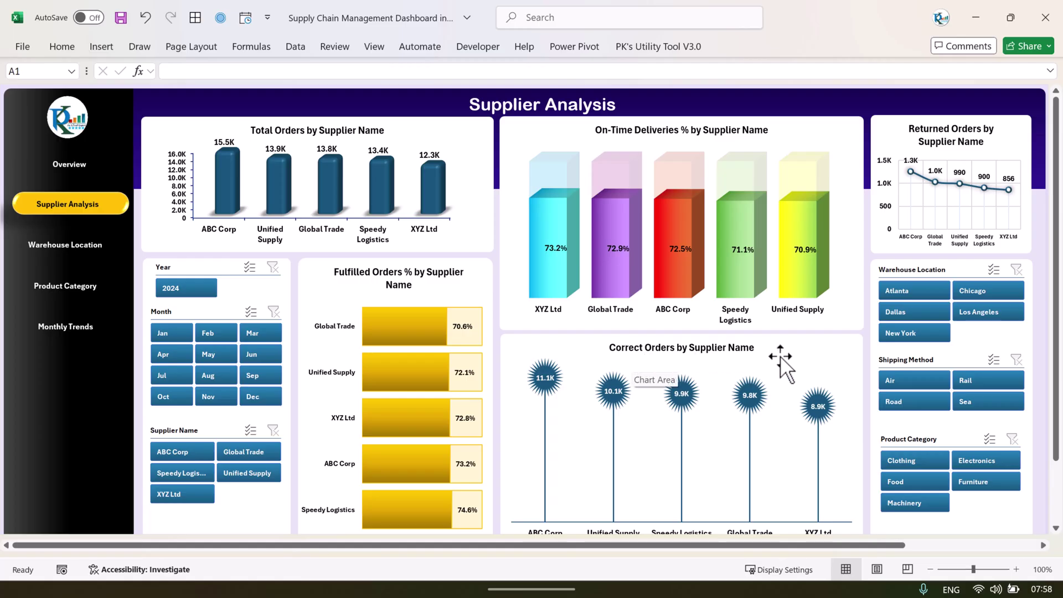
Step: Preview the supplier charts for the Clothing and Machinery product categories, and clear the category filter
left_click(905, 463)
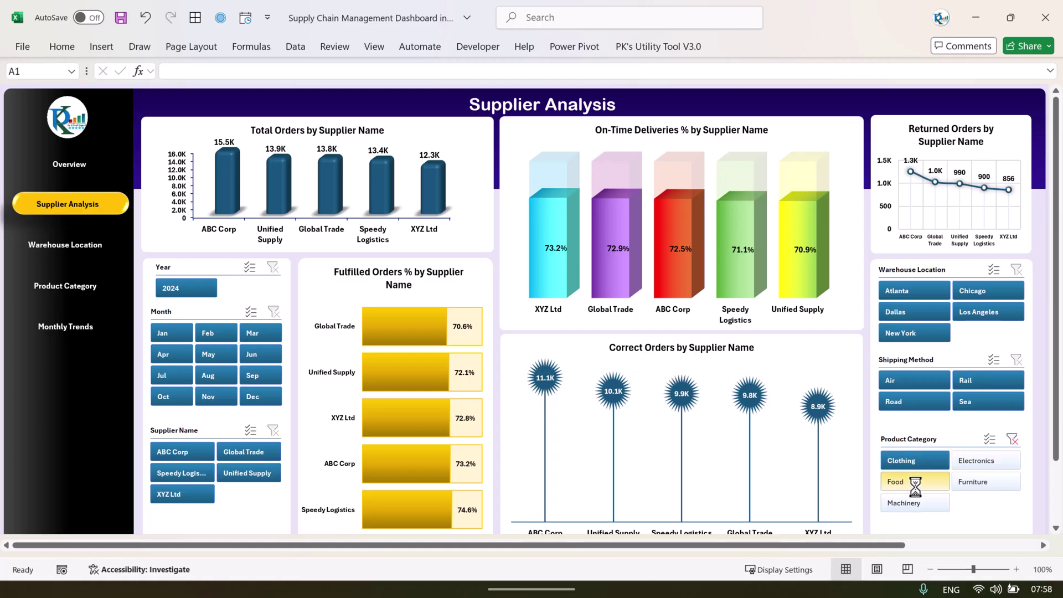
left_click(918, 500)
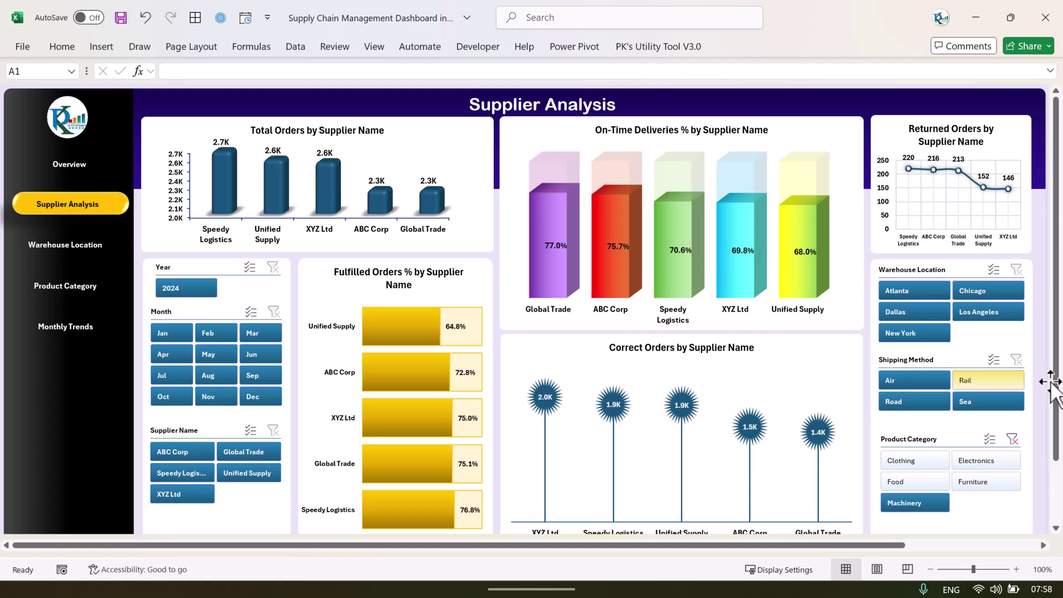
left_click(1012, 439)
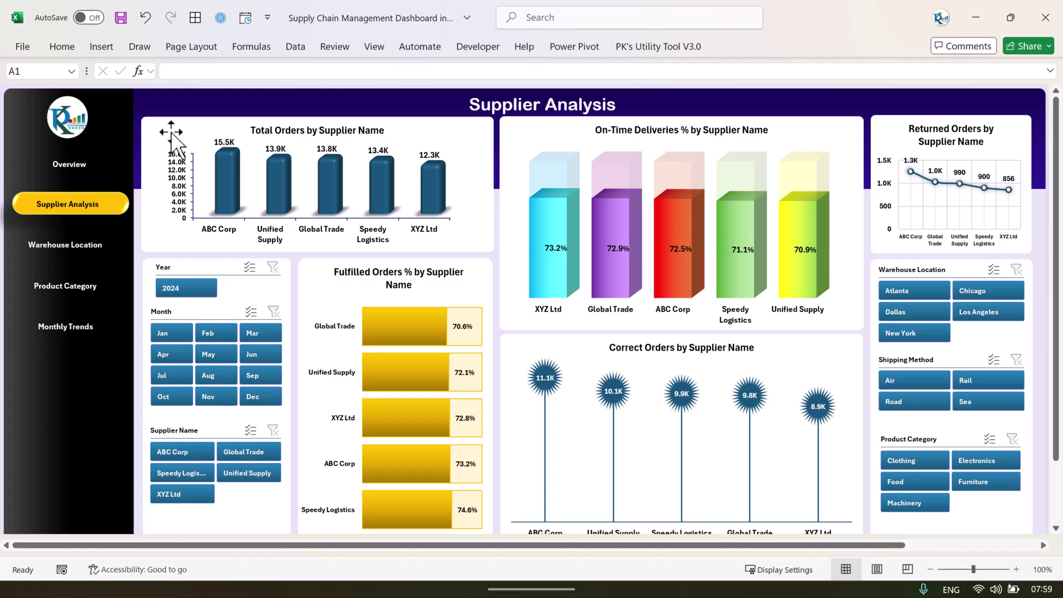
Step: Open the Warehouse Location page, preview its charts for the Clothing and Food product categories, and clear the filter
left_click(65, 244)
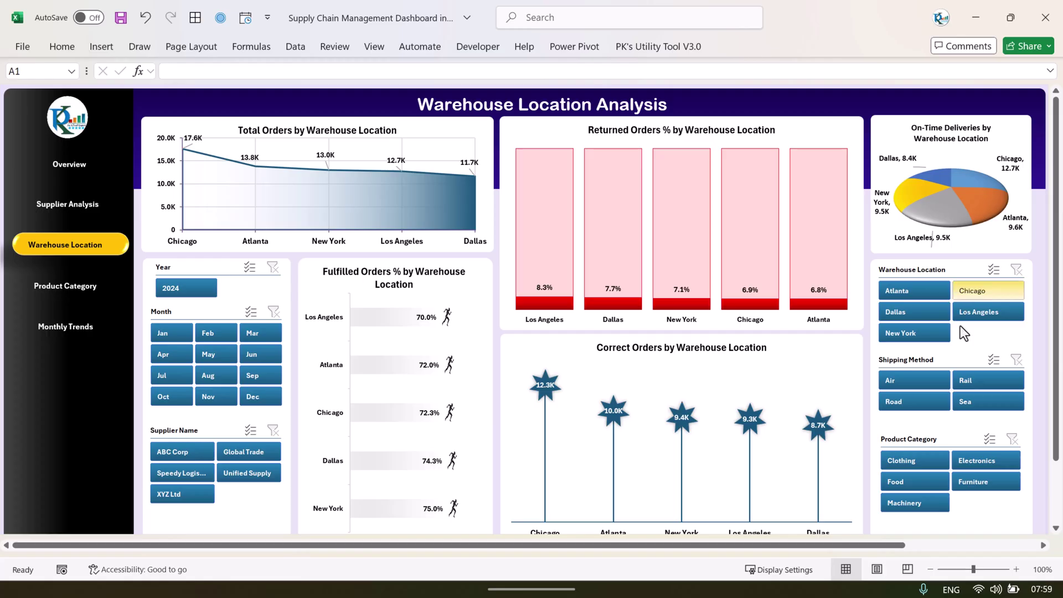
left_click(912, 464)
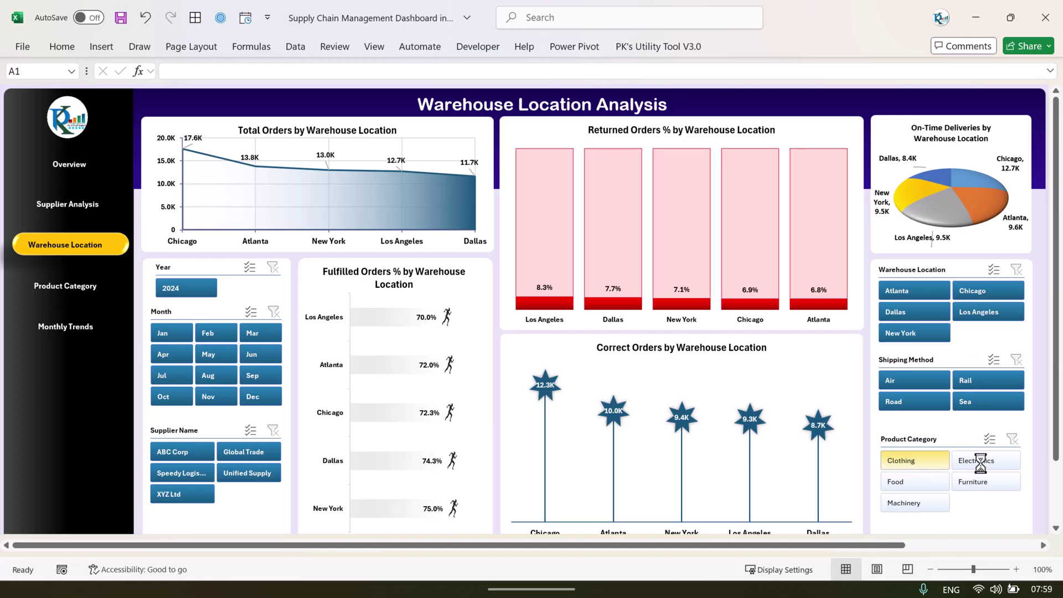
left_click(923, 480)
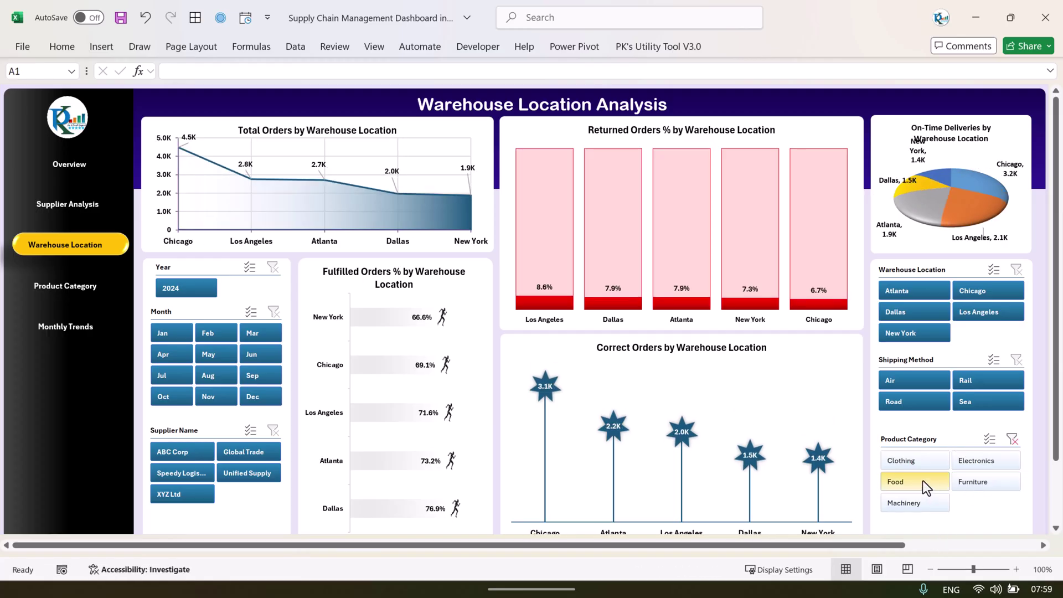
left_click(1015, 441)
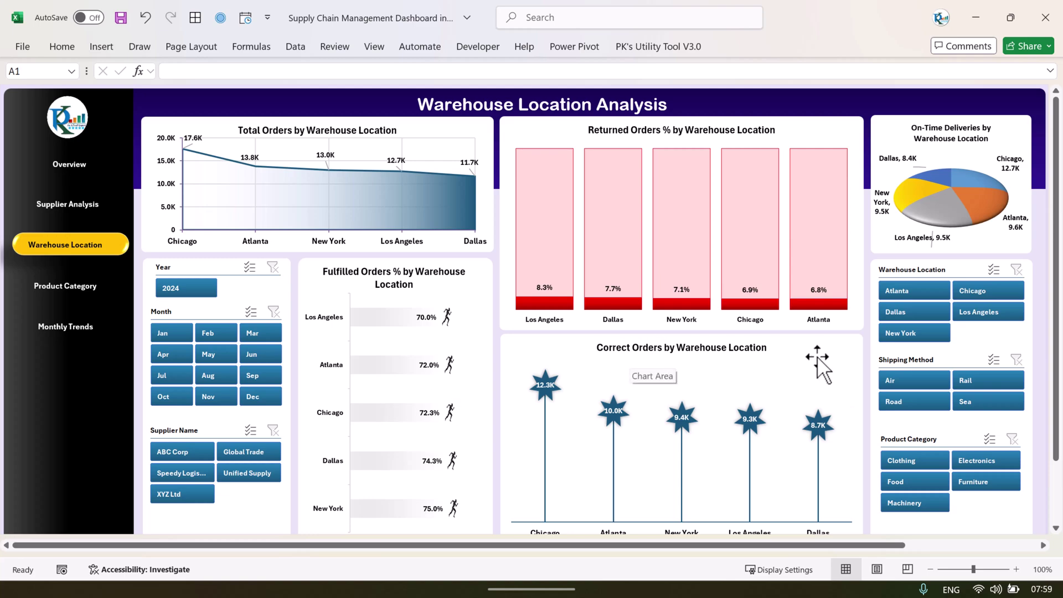
Step: Open the Product Category page, preview its charts for Jan, Apr and Sep in turn, and clear the month filter
left_click(69, 299)
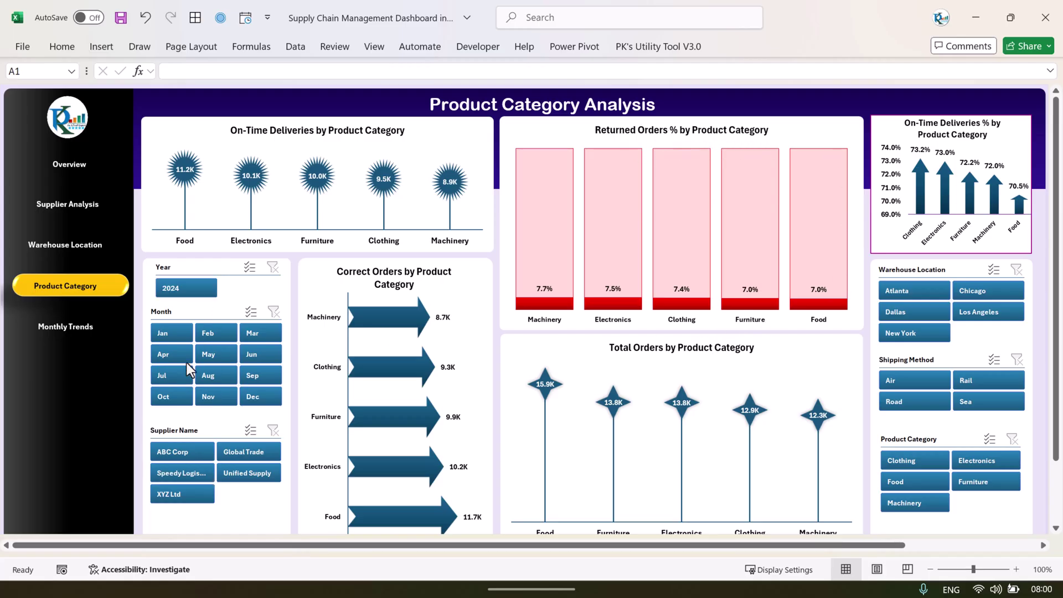
left_click(169, 333)
left_click(169, 354)
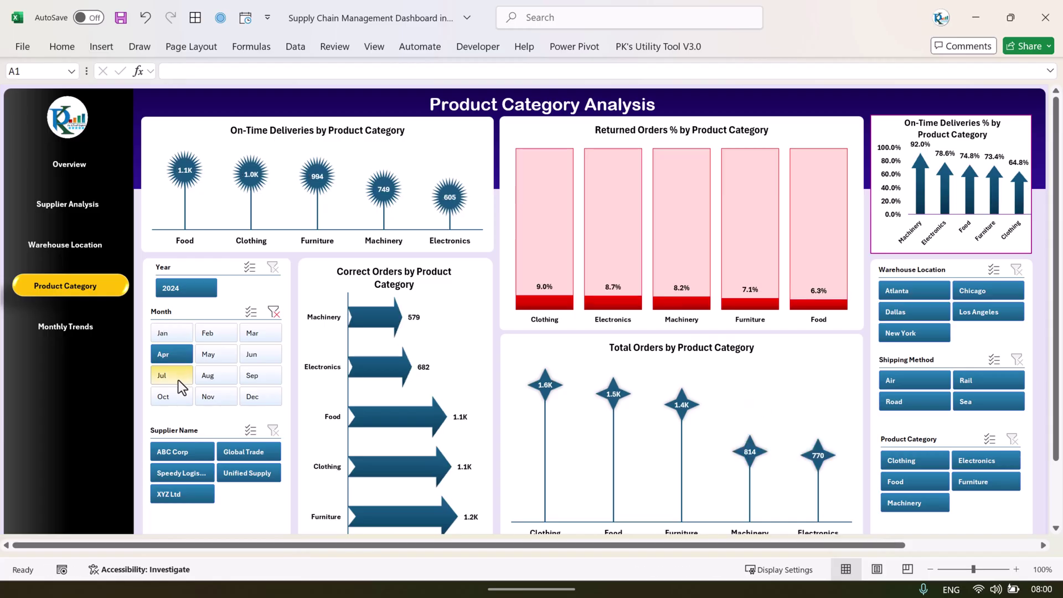
left_click(249, 375)
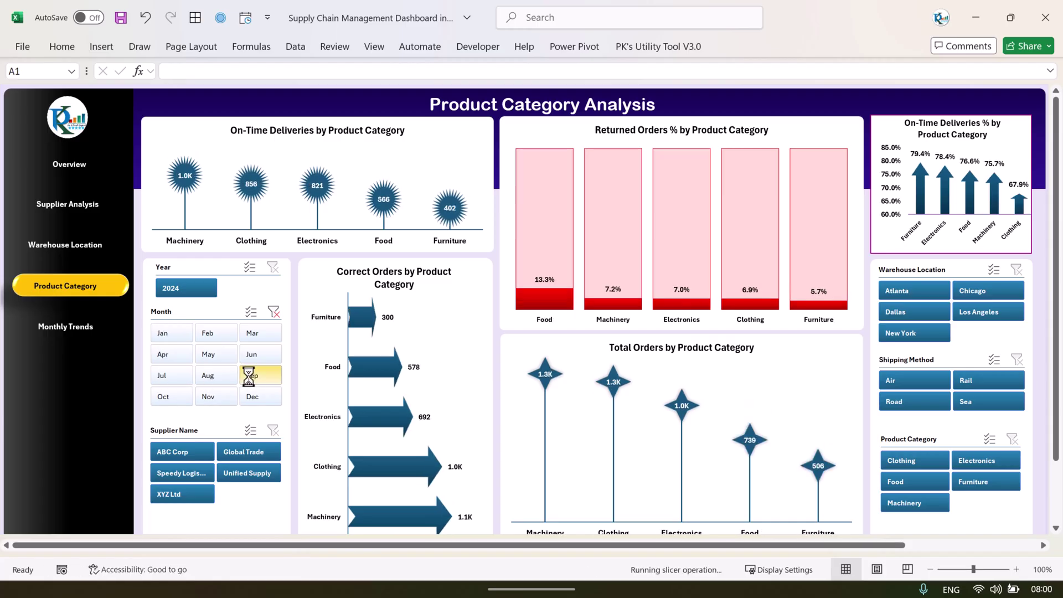
left_click(274, 312)
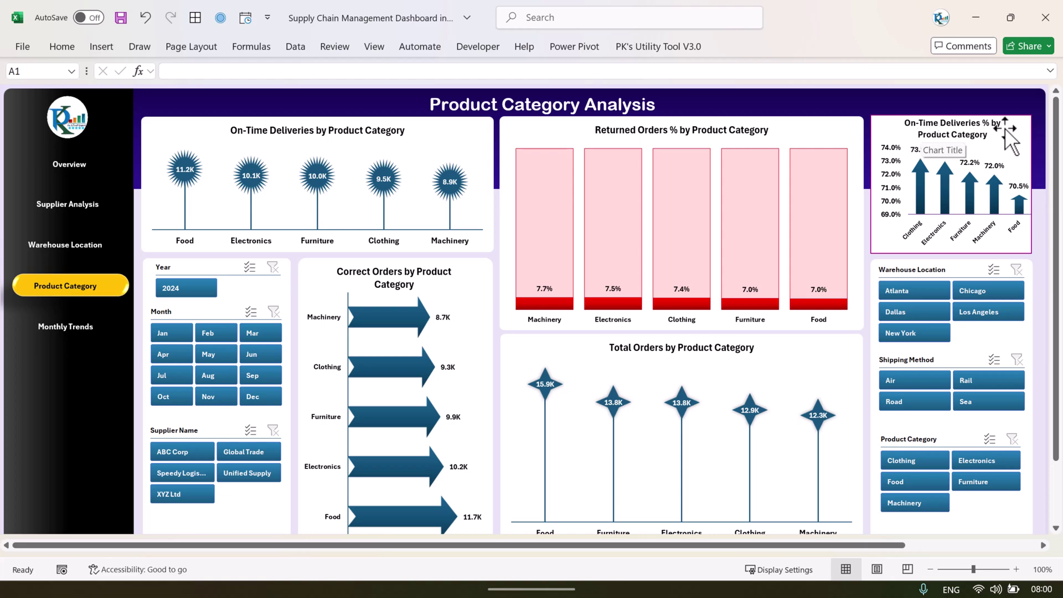
Step: Open the Monthly Trends page and preview it for the Clothing and Machinery categories and the Atlanta warehouse, clearing the filters
left_click(68, 330)
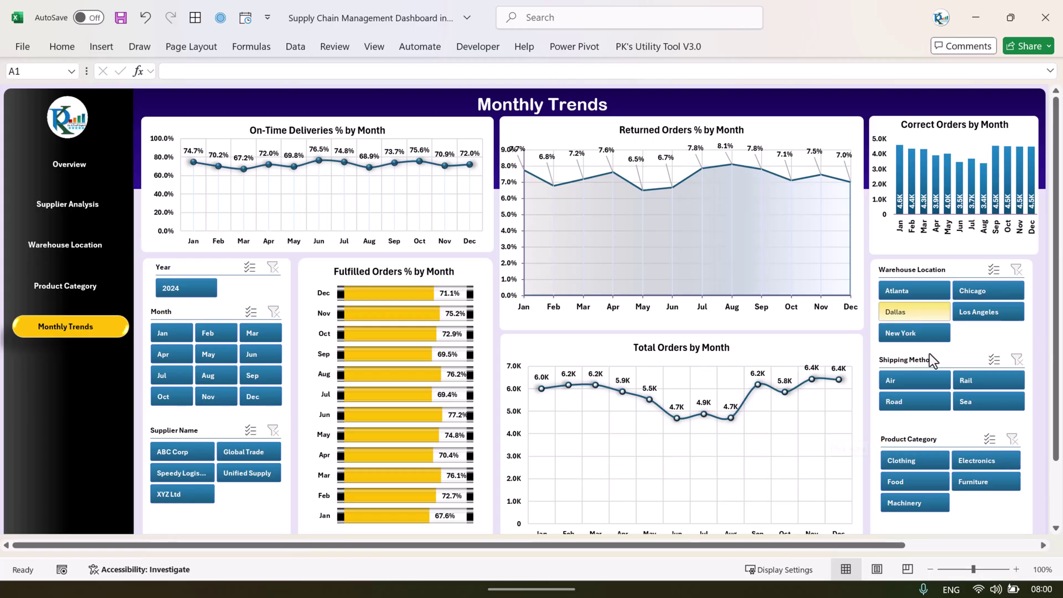
left_click(911, 460)
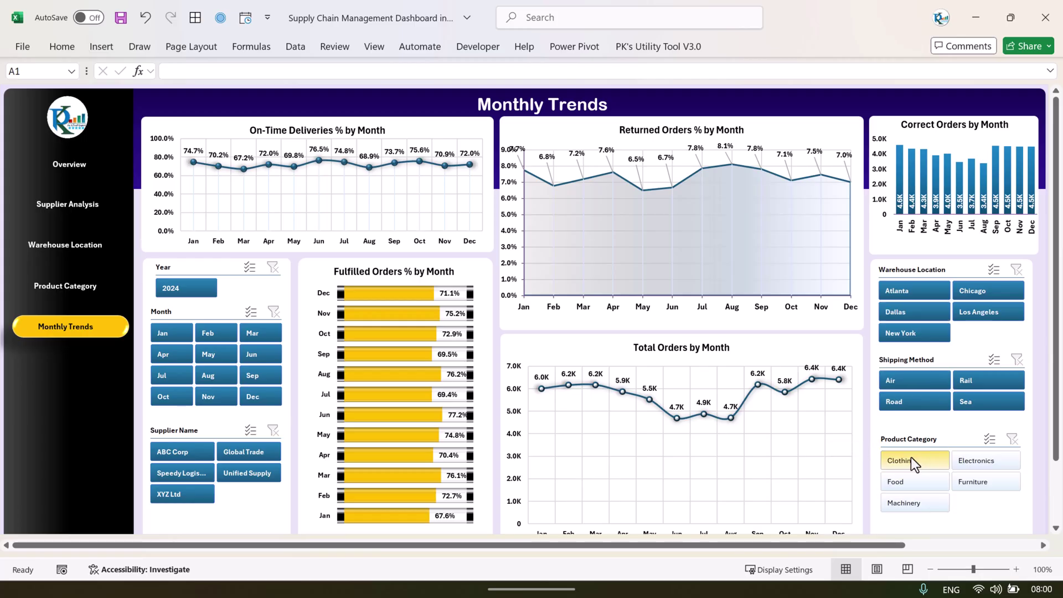
left_click(927, 505)
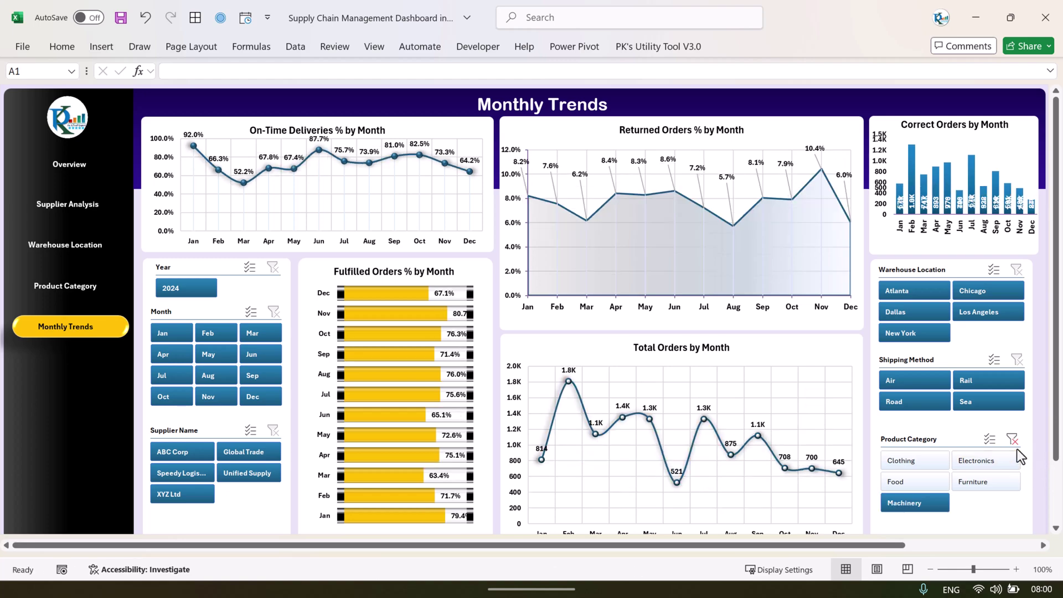
left_click(886, 293)
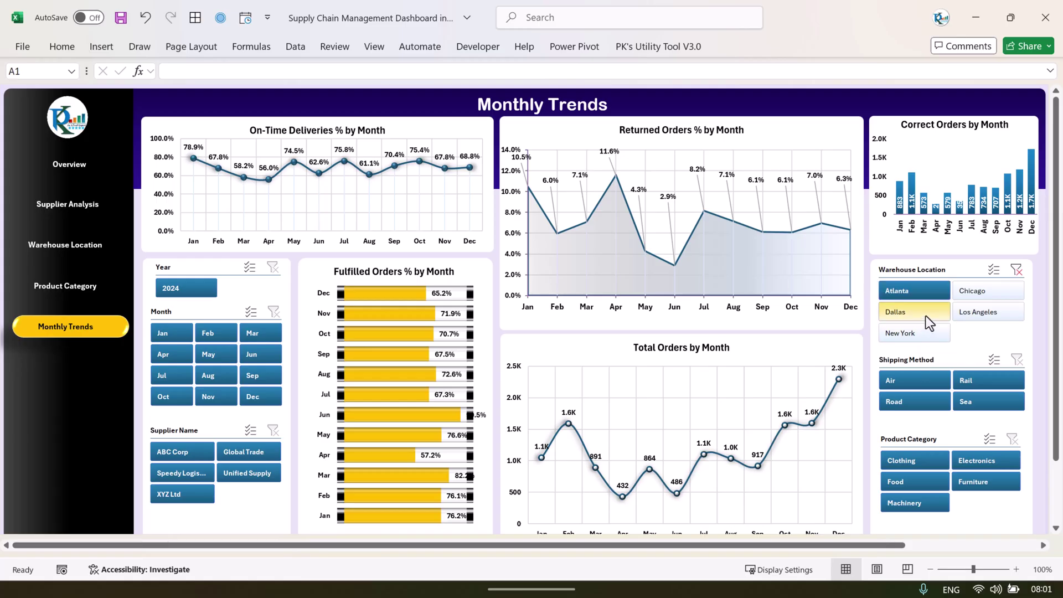
left_click(1016, 270)
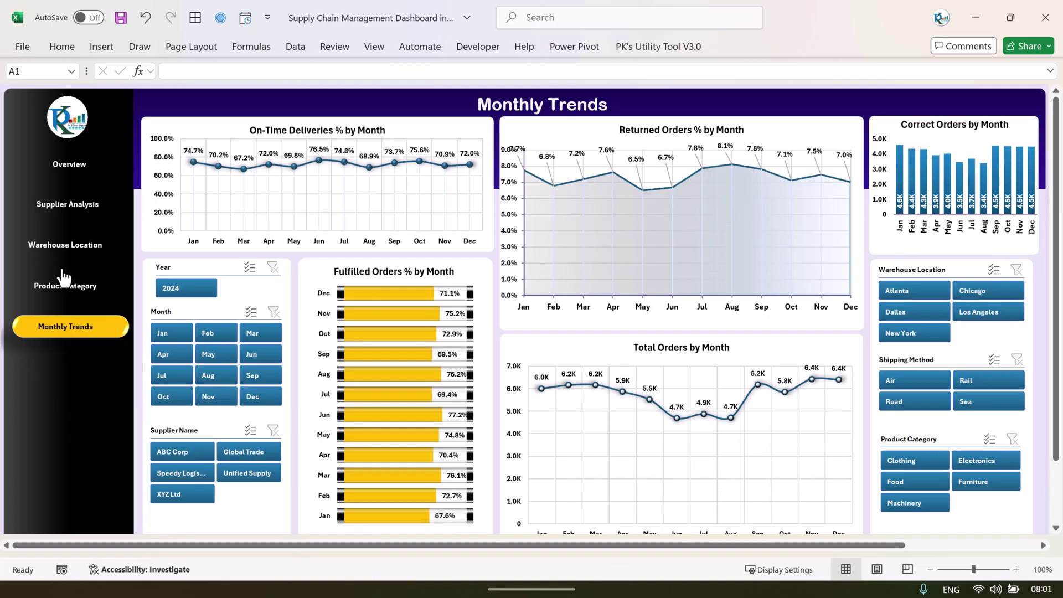
Step: Return to the Overview page and unhide the workbook's sheet tabs with PK's Utility Tool
left_click(79, 169)
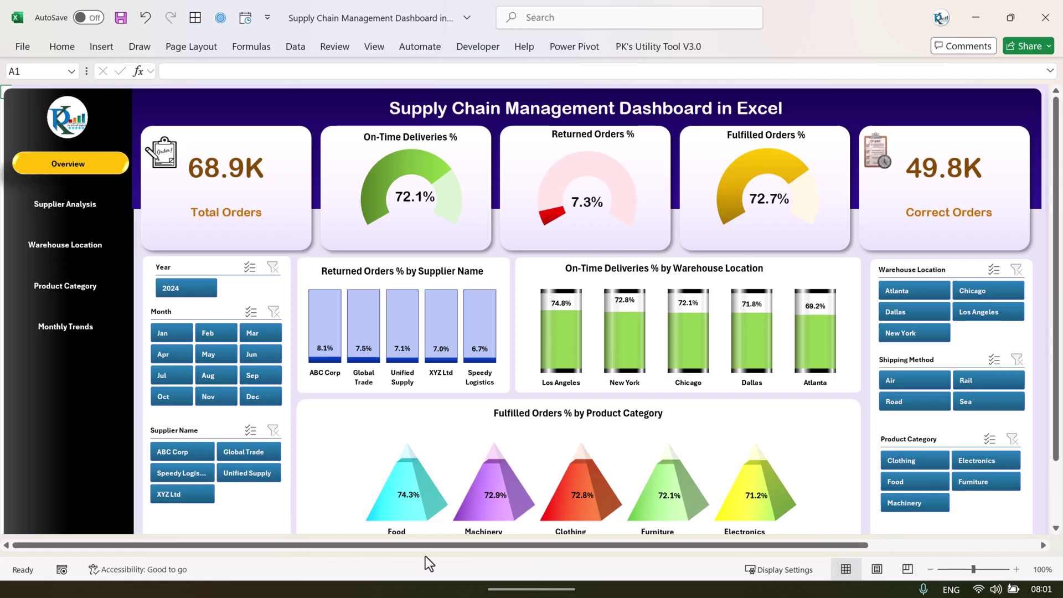
left_click(631, 50)
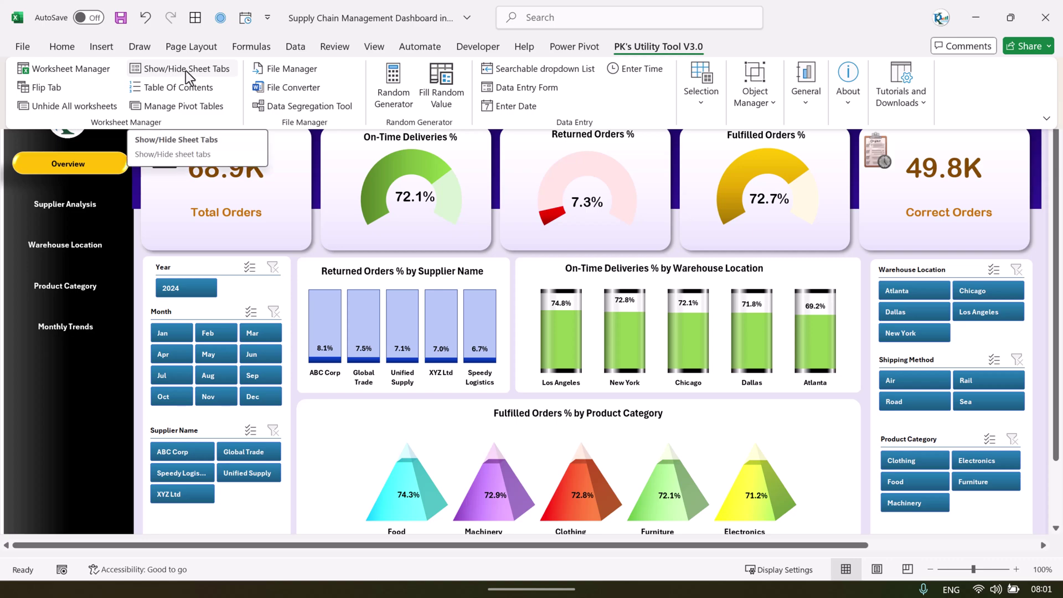
left_click(220, 71)
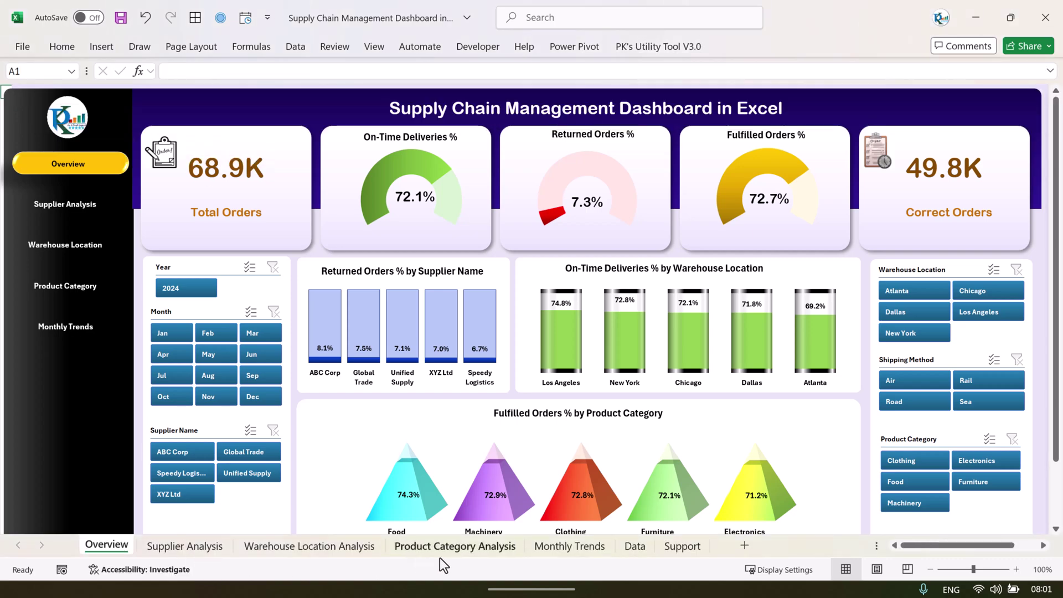
Step: Hide the workbook's sheet tabs with the Show/Hide Sheet Tabs command of PK's Utility Tool
left_click(658, 46)
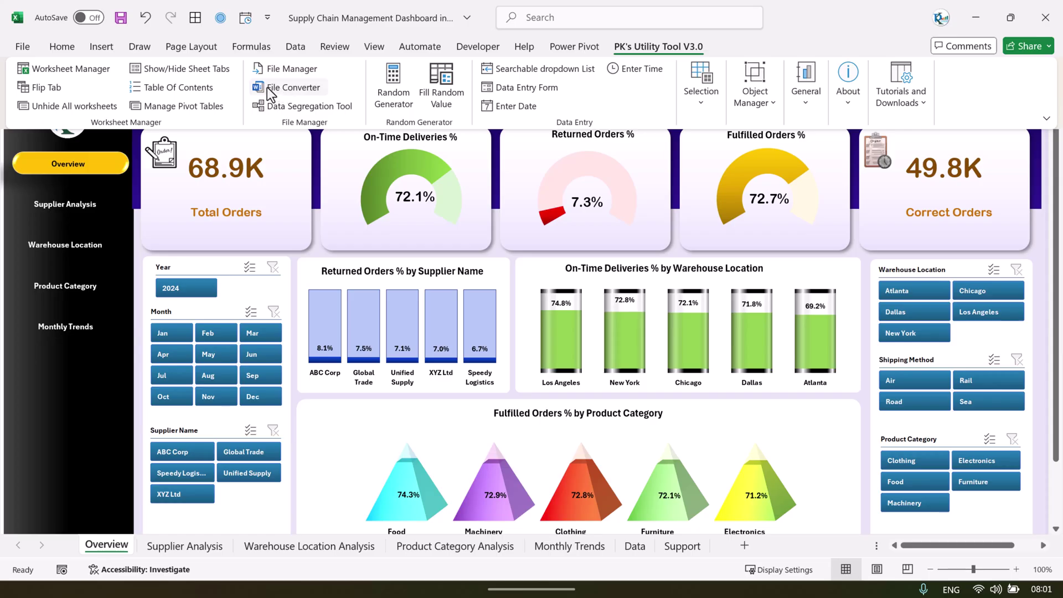
left_click(206, 72)
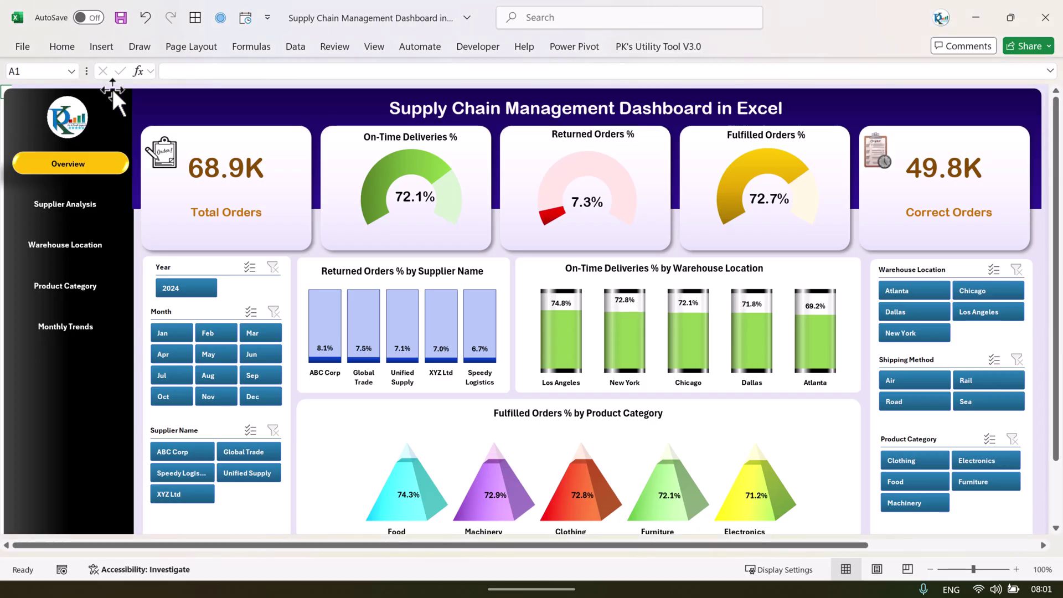
Step: Turn on Show sheet tabs for this workbook in Excel's advanced display options
left_click(23, 46)
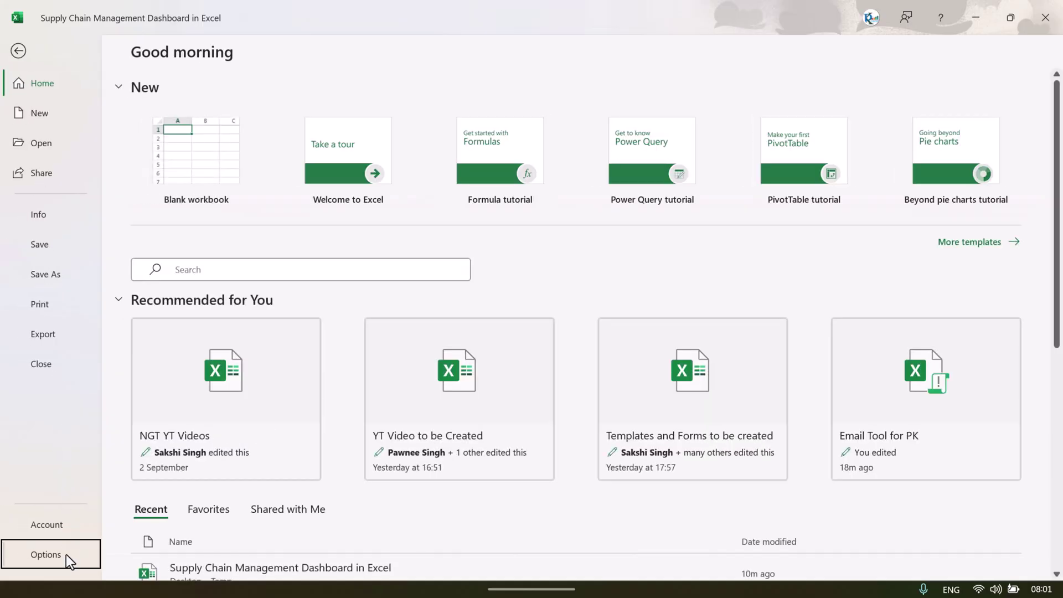
left_click(66, 553)
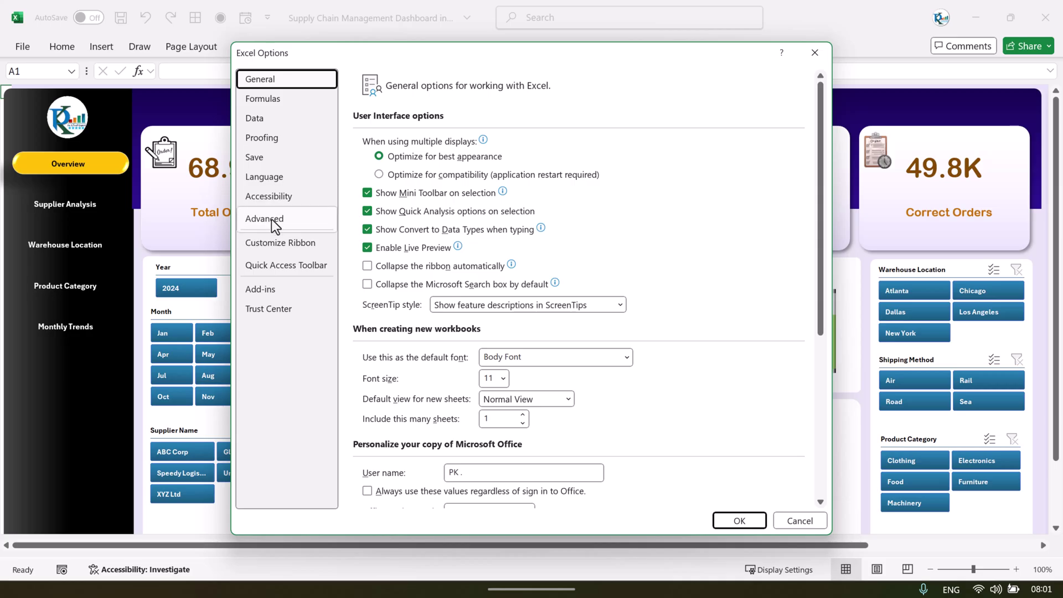
left_click(265, 219)
scroll(822, 120, "down", 20)
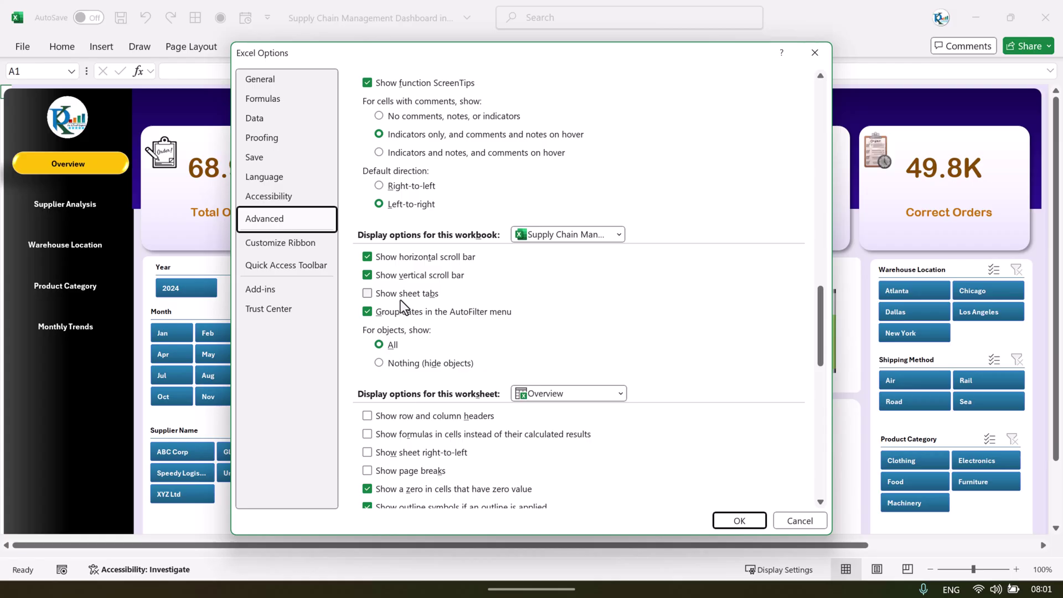
left_click(368, 294)
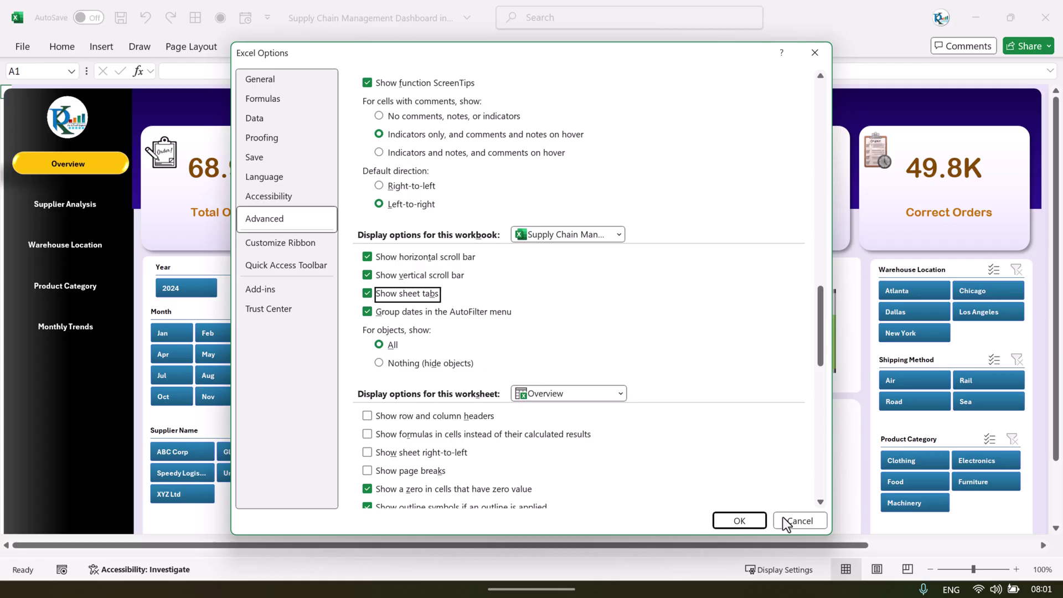
left_click(736, 524)
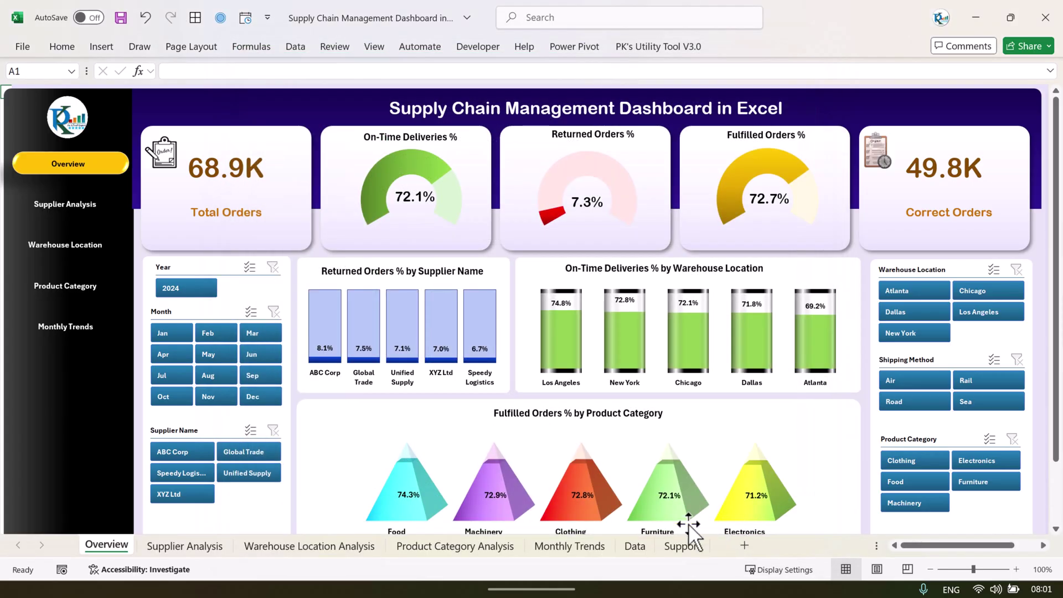
Step: View the Supplier Analysis, Warehouse Location Analysis, Product Category Analysis and Monthly Trends sheets in turn
left_click(199, 547)
left_click(299, 544)
left_click(411, 545)
left_click(550, 545)
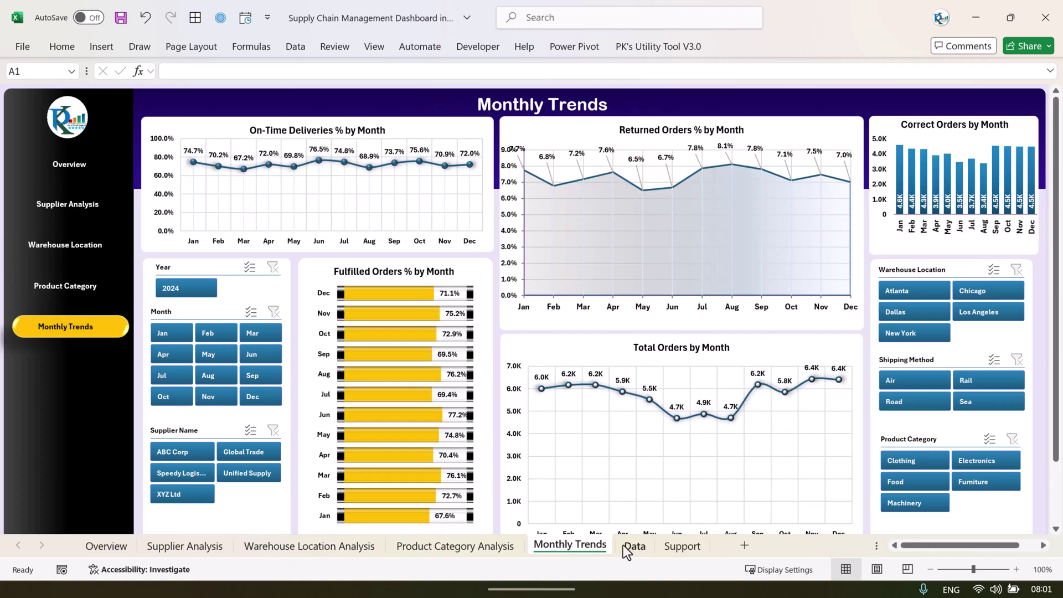
Step: Open the Data sheet, step down the Shipping Method column past row 488, and return to its first record
left_click(631, 545)
left_click(476, 260)
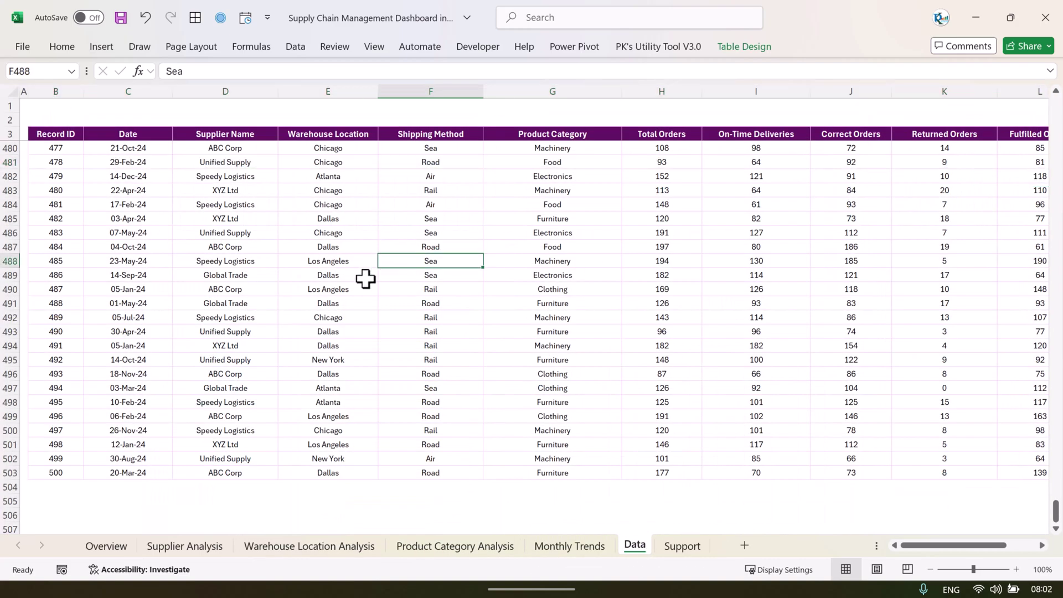
key("Down")
key("Down")
key("Down")
key("Down")
key("Down")
key("Down")
key("Down")
key("Down")
key("Down")
key("Down")
key("Down")
key("Down")
key("Down")
key("Down")
key("Down")
key("ctrl+Up")
key("Down")
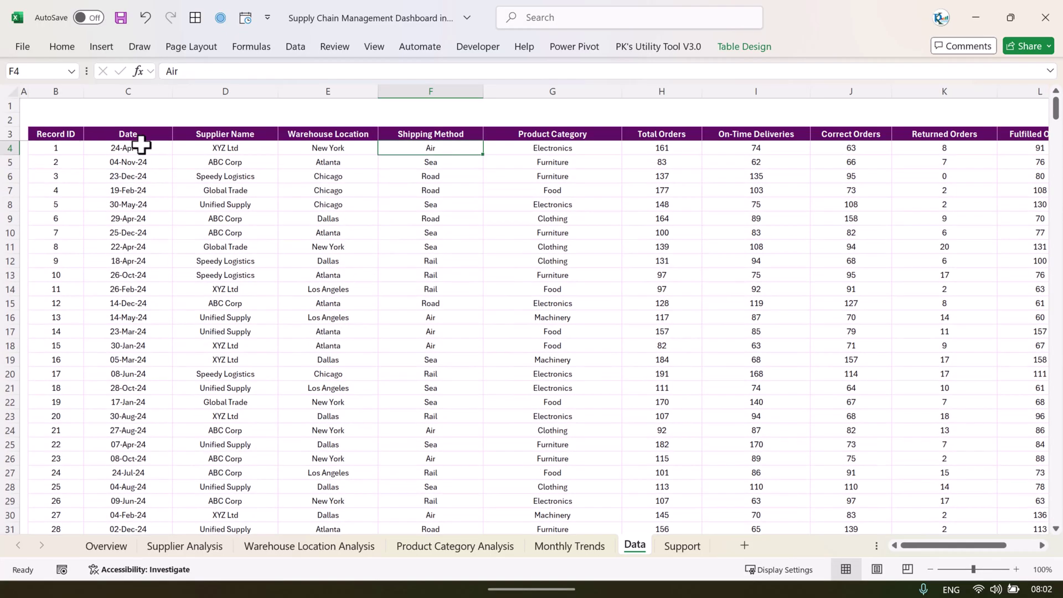
Step: Highlight the first records of the Date, Supplier Name, Warehouse Location, Shipping Method, Product Category and Total Orders columns in turn
left_click_drag(138, 147, 140, 218)
left_click_drag(228, 147, 237, 216)
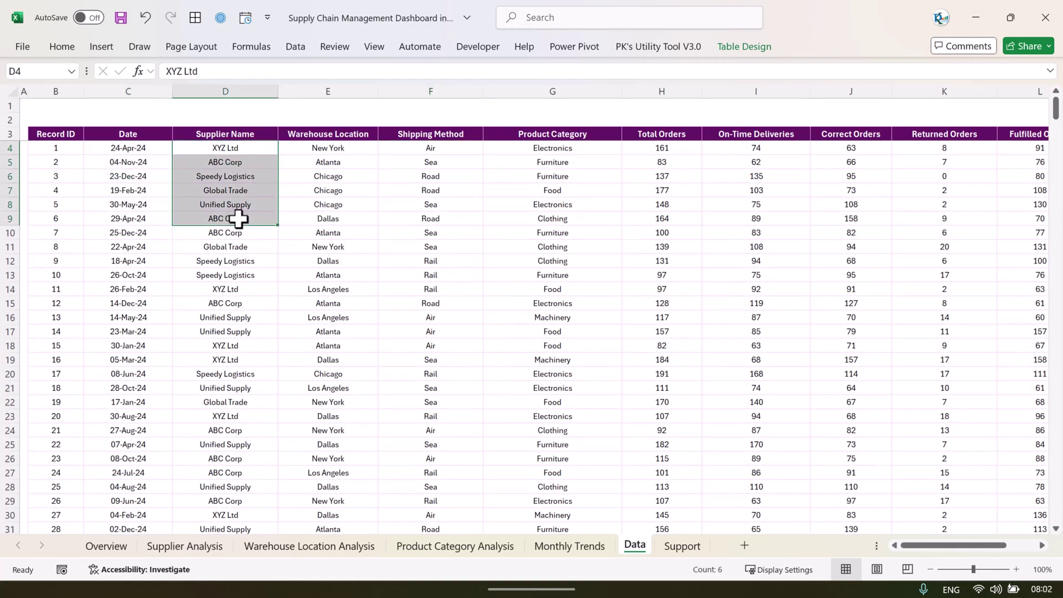
left_click_drag(356, 148, 363, 202)
left_click_drag(448, 146, 451, 207)
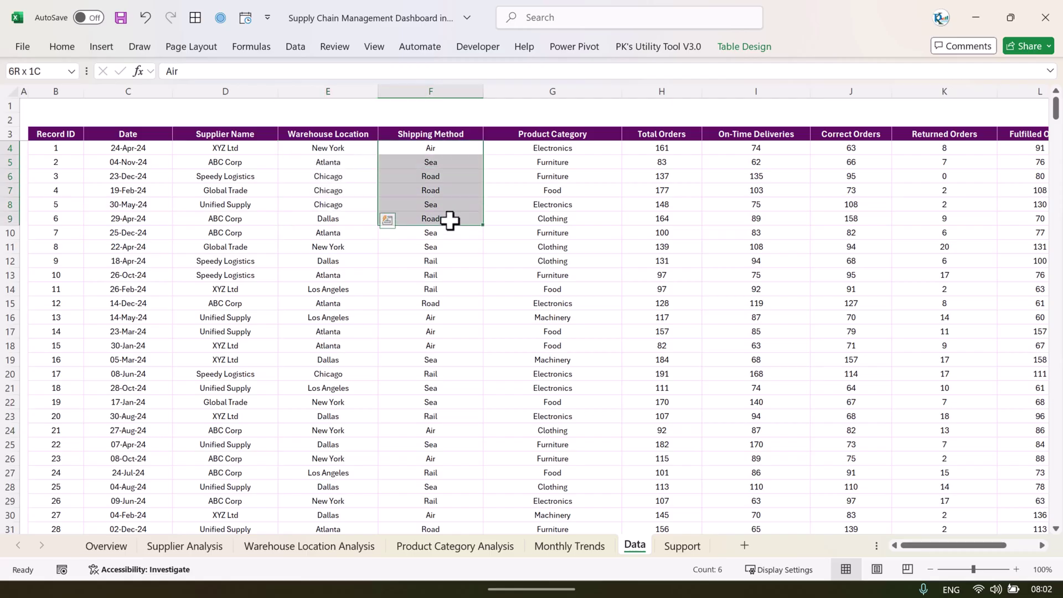
left_click_drag(572, 148, 572, 204)
left_click(662, 148)
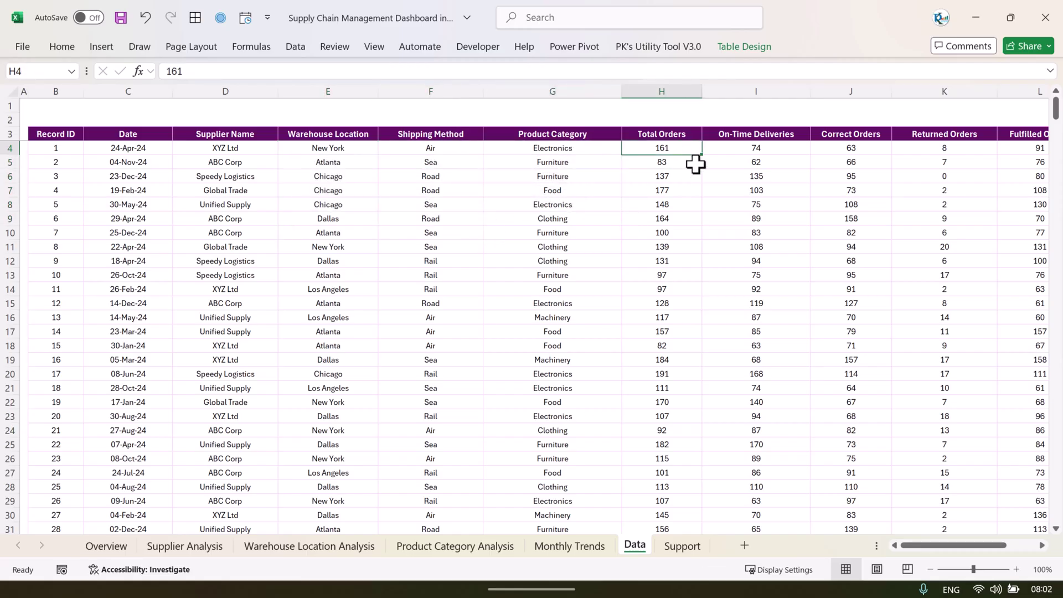
Step: Highlight the first records of each column from On-Time Deliveries through Fulfilled Orders, and of the Month and Year columns
left_click_drag(958, 547, 1003, 556)
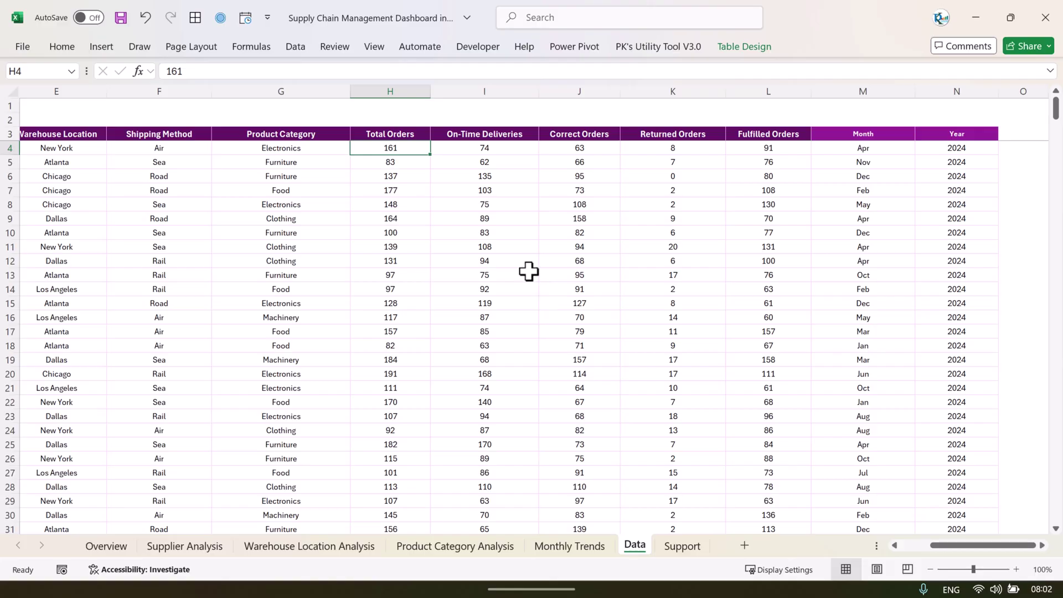
left_click_drag(491, 147, 496, 211)
left_click_drag(580, 147, 594, 213)
left_click_drag(680, 145, 680, 206)
left_click_drag(772, 148, 759, 204)
left_click_drag(866, 149, 916, 185)
left_click_drag(970, 147, 938, 188)
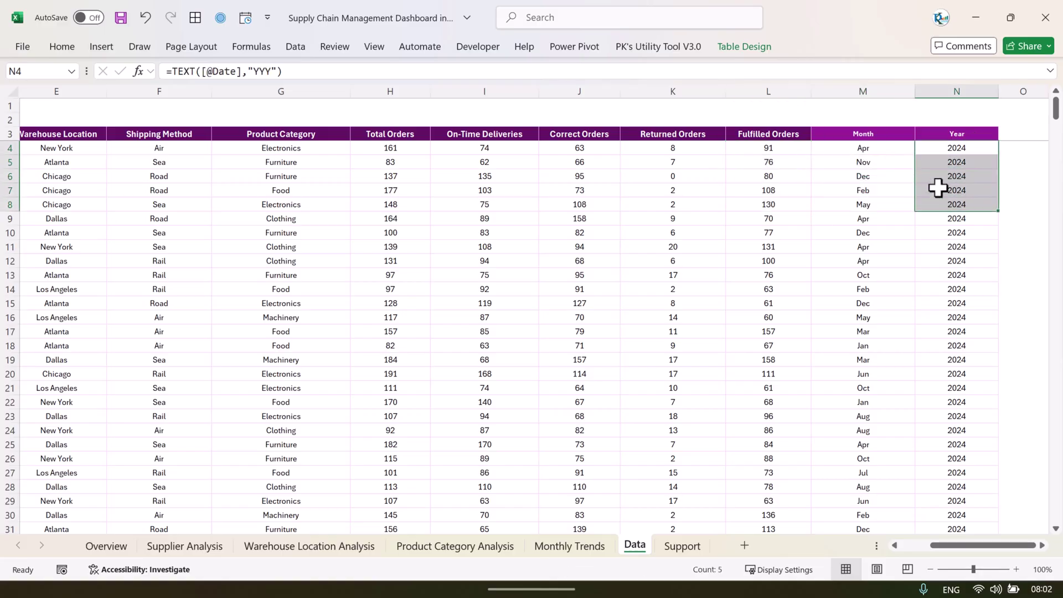
Step: Inspect the TEXT formulas behind the Month and Year columns in the first record, leaving them unedited
left_click(860, 147)
left_click(327, 73)
left_click_drag(1021, 546, 947, 548)
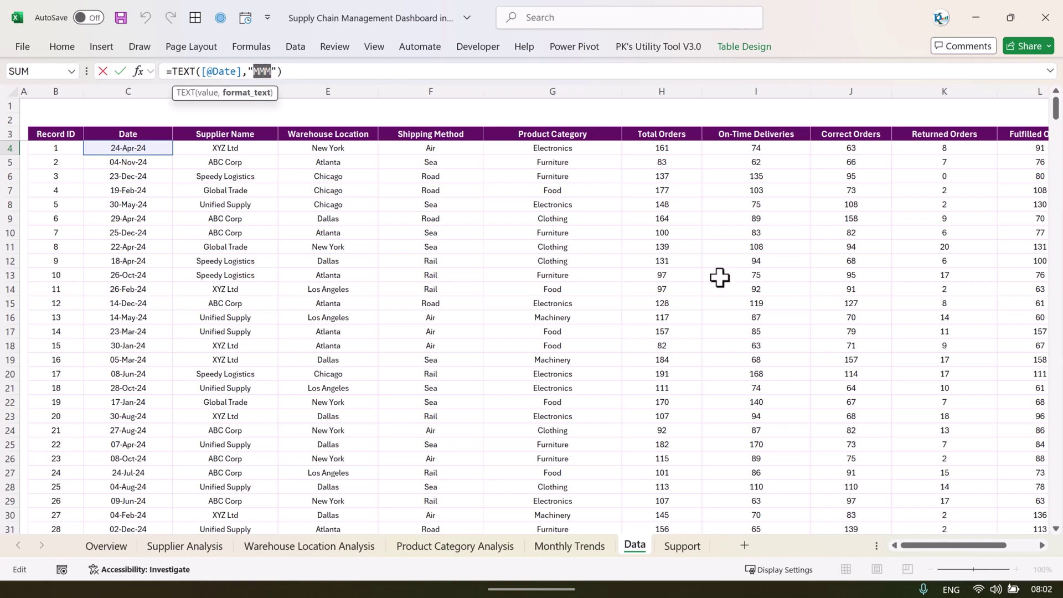
key("Escape")
left_click_drag(961, 554, 996, 552)
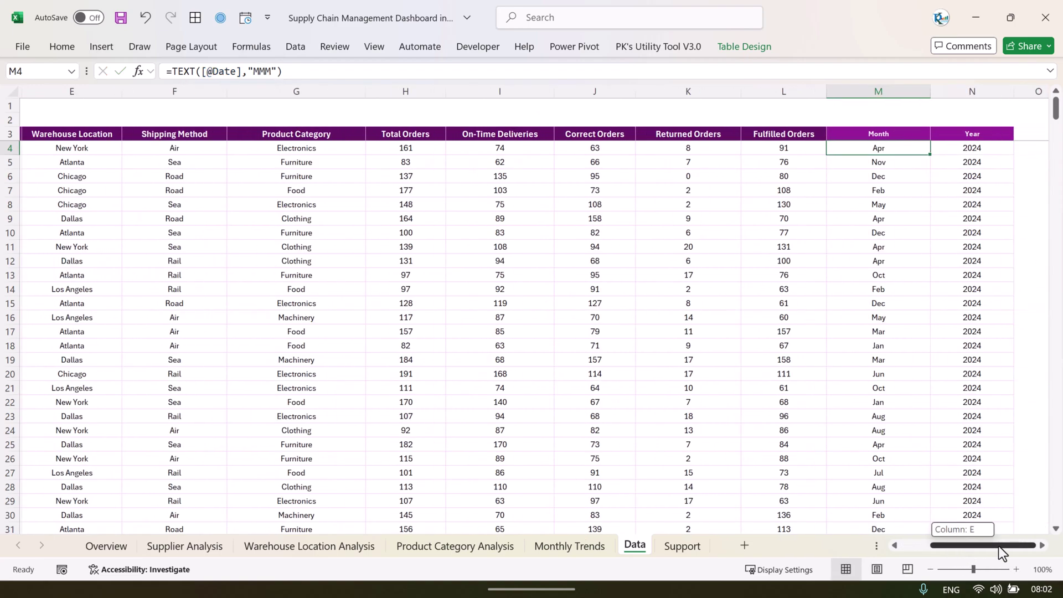
left_click(961, 148)
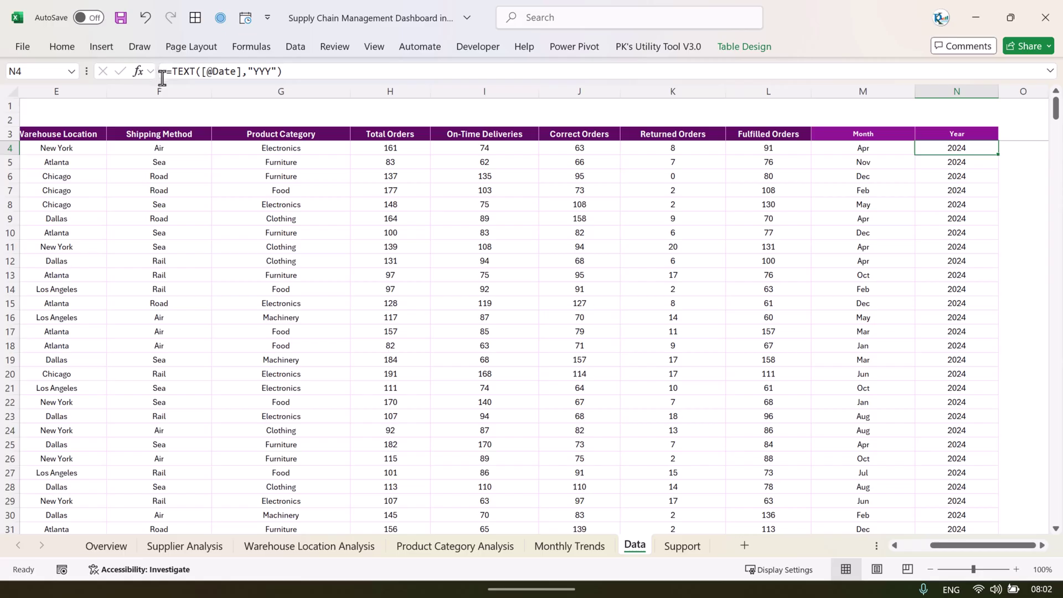
Step: Glance at the Support sheet, and return to the Data sheet to highlight the Month and Year columns from header to row 8
left_click(692, 553)
left_click(359, 303)
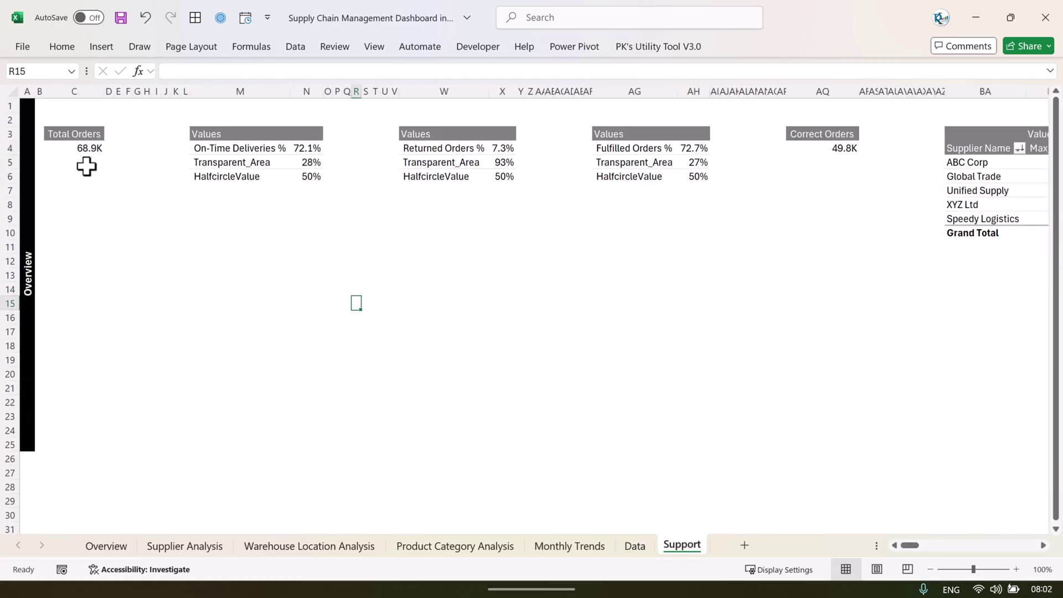
left_click(637, 548)
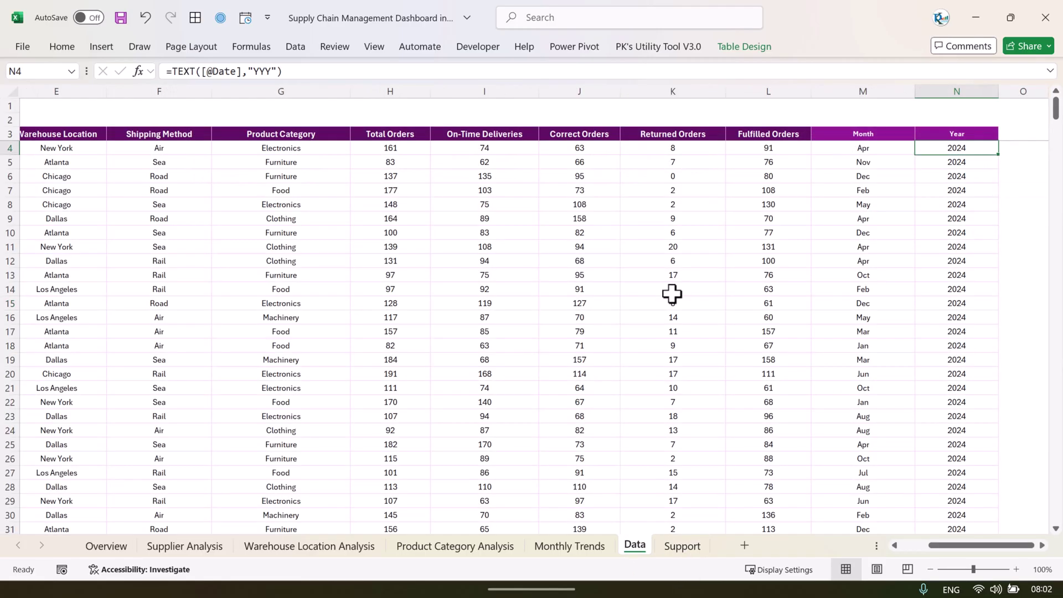
left_click_drag(977, 546, 949, 553)
left_click_drag(859, 134, 941, 208)
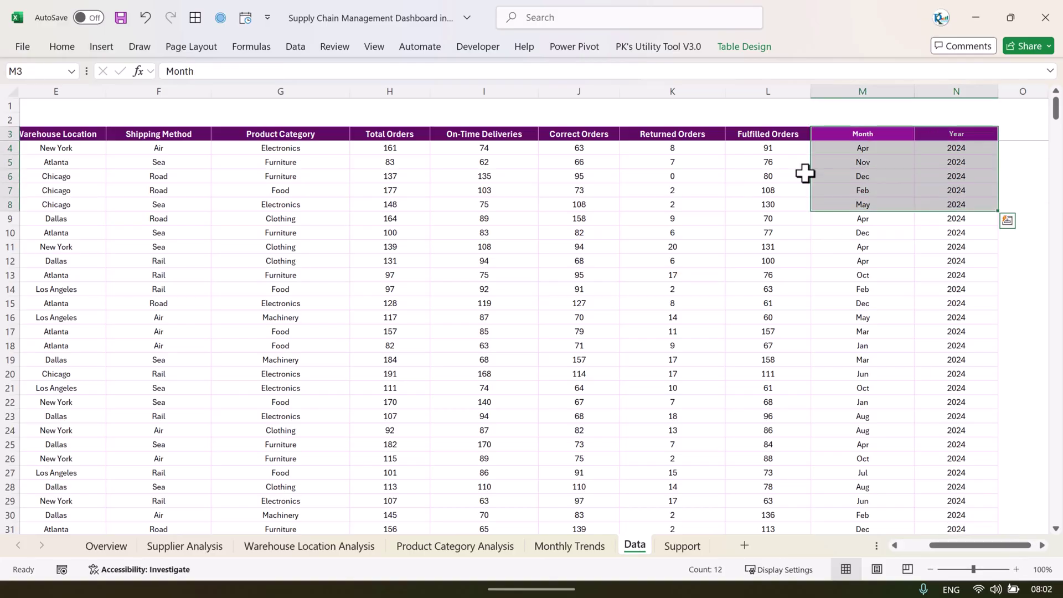
Step: Clear all records in the Record ID through Fulfilled Orders columns, undo the deletion, and move to the first Month cell
left_click(779, 145)
key("ctrl+shift+Left")
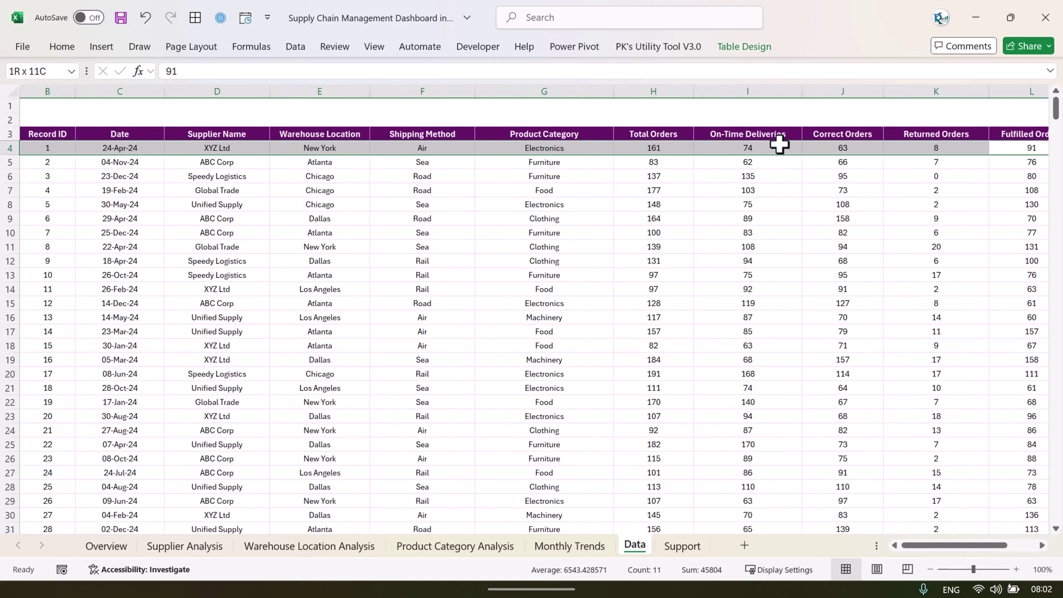
key("ctrl+shift+Down")
key("Delete")
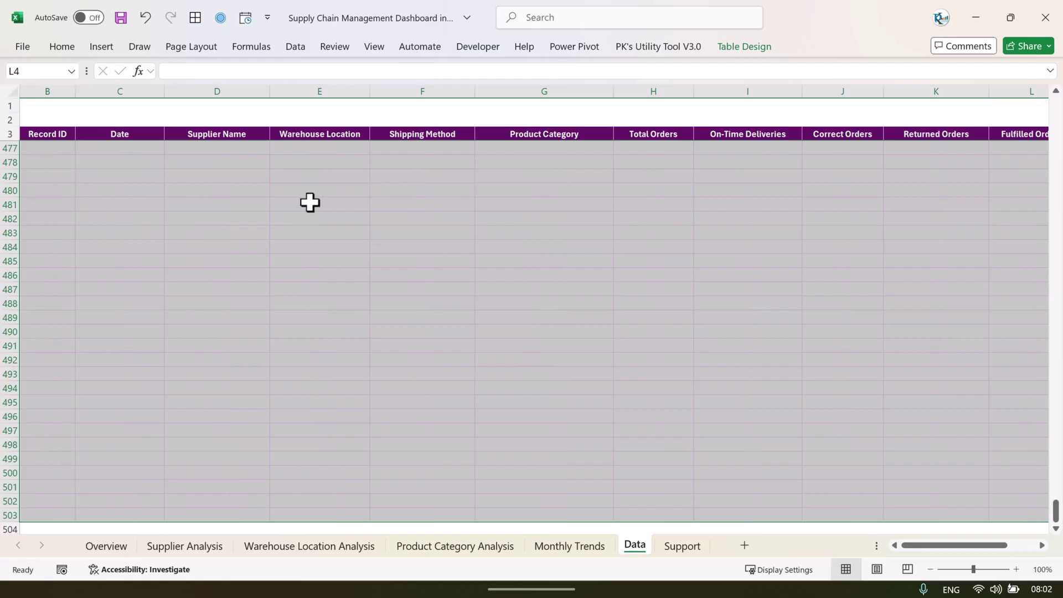
left_click(356, 201)
left_click(38, 154)
key("ctrl+z")
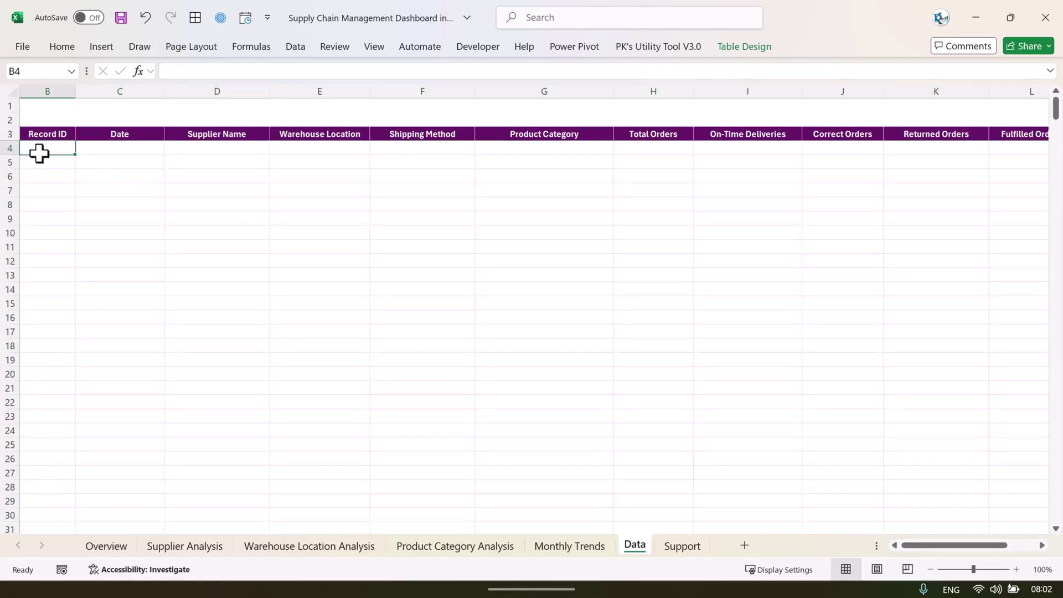
key("Down")
key("Right")
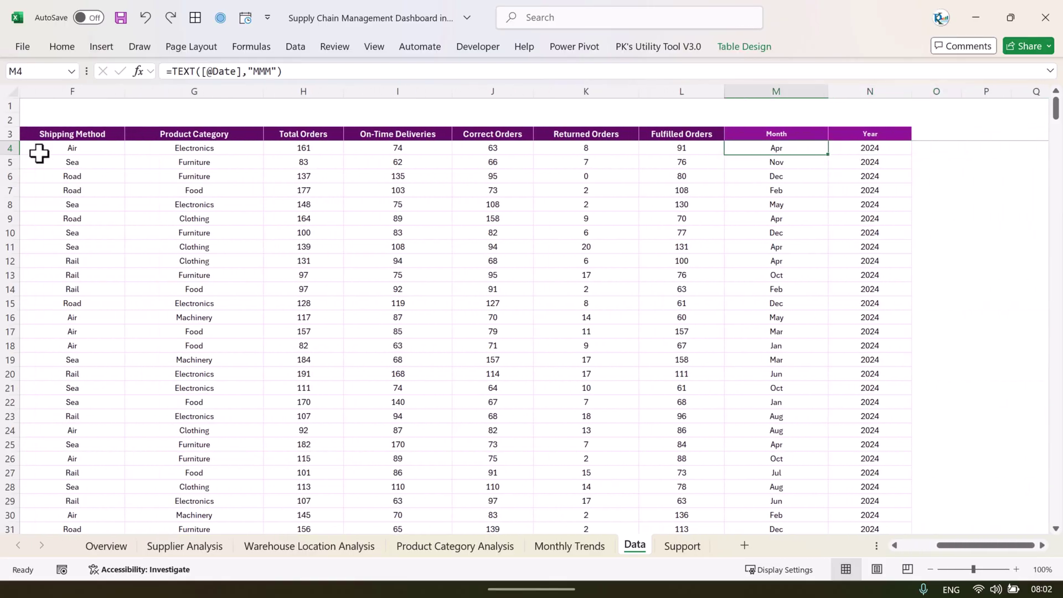
Step: Show where the workbook's Refresh All command is found, and dismiss its options without refreshing
left_click(237, 205)
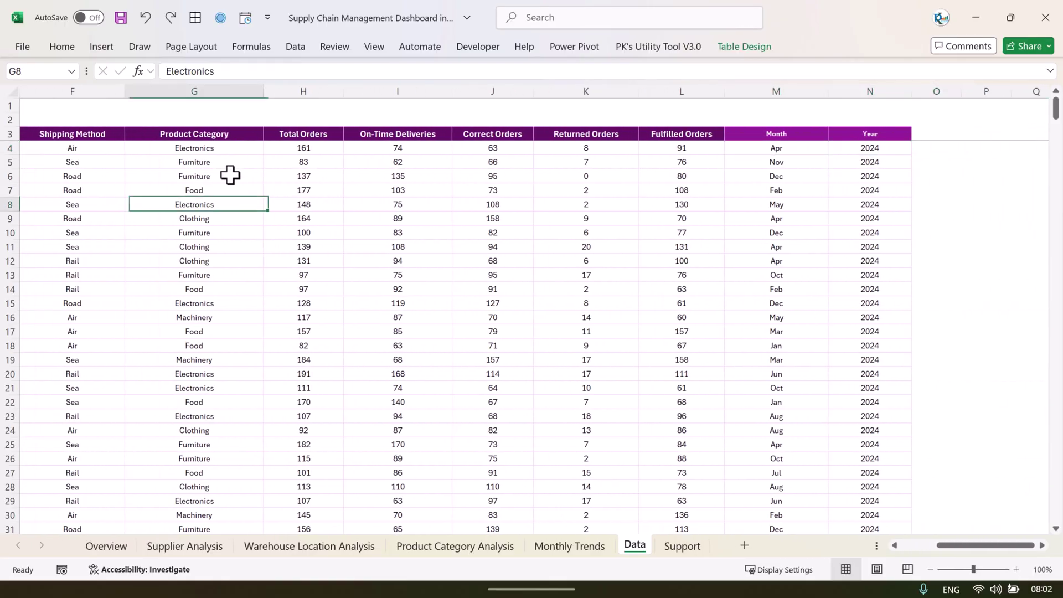
left_click(297, 48)
double_click(297, 48)
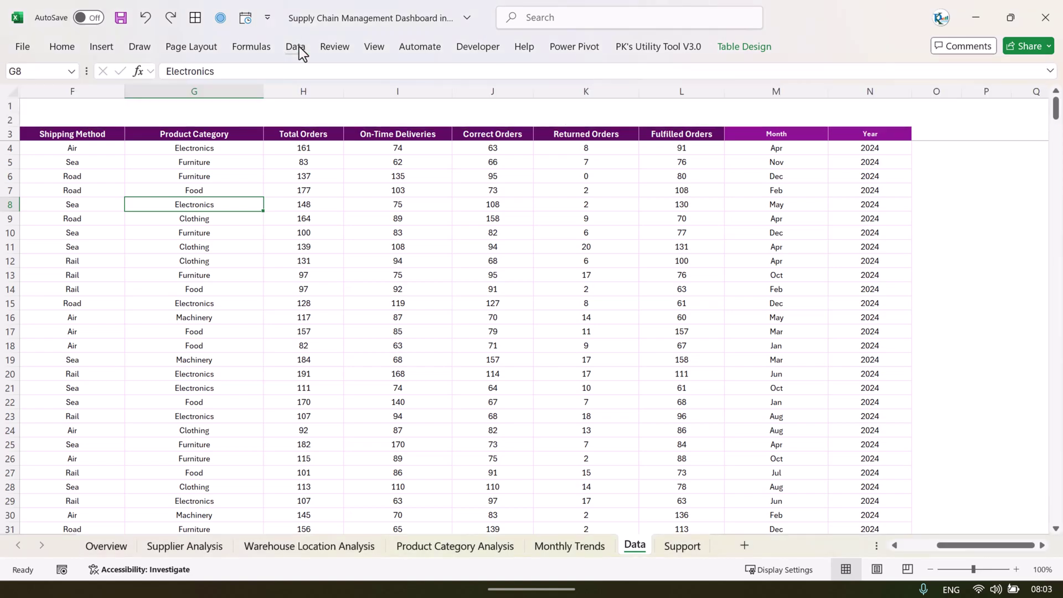
left_click(293, 114)
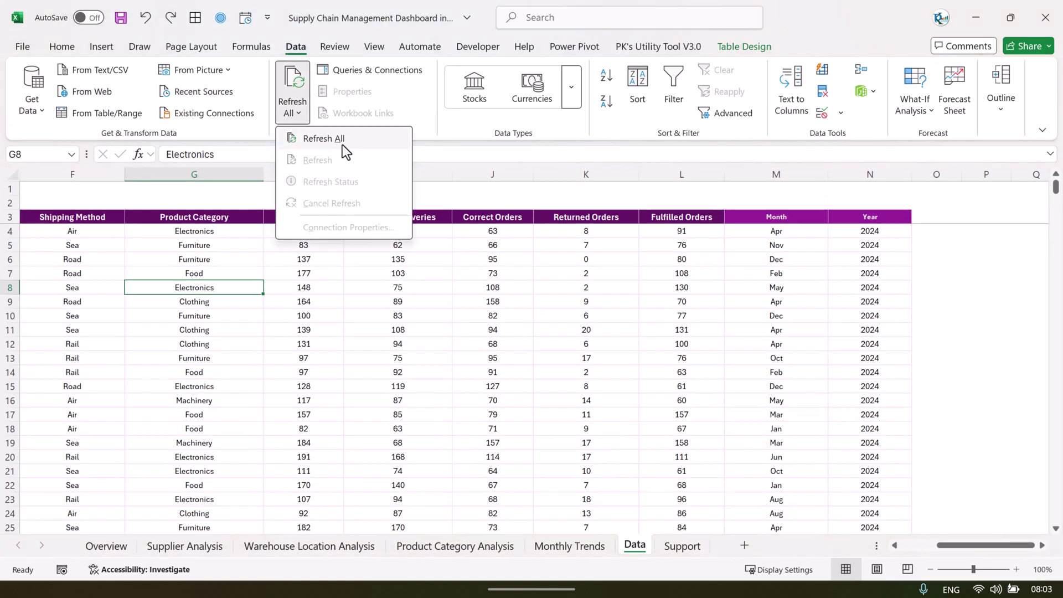
left_click(540, 410)
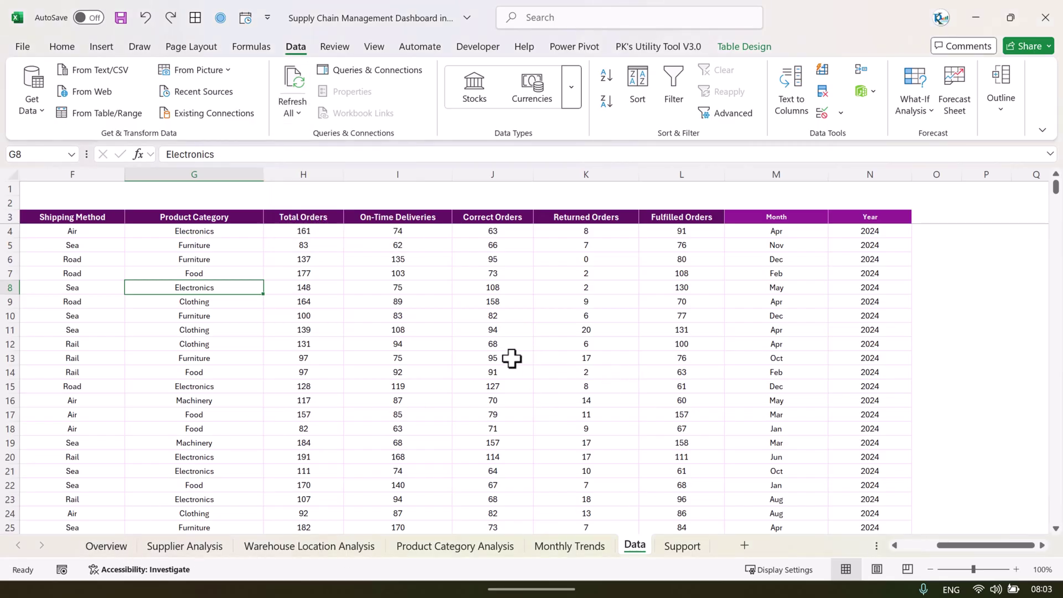
Step: Open the Support sheet and select the Total Orders pivot table value in cell C4
left_click(682, 546)
left_click(408, 358)
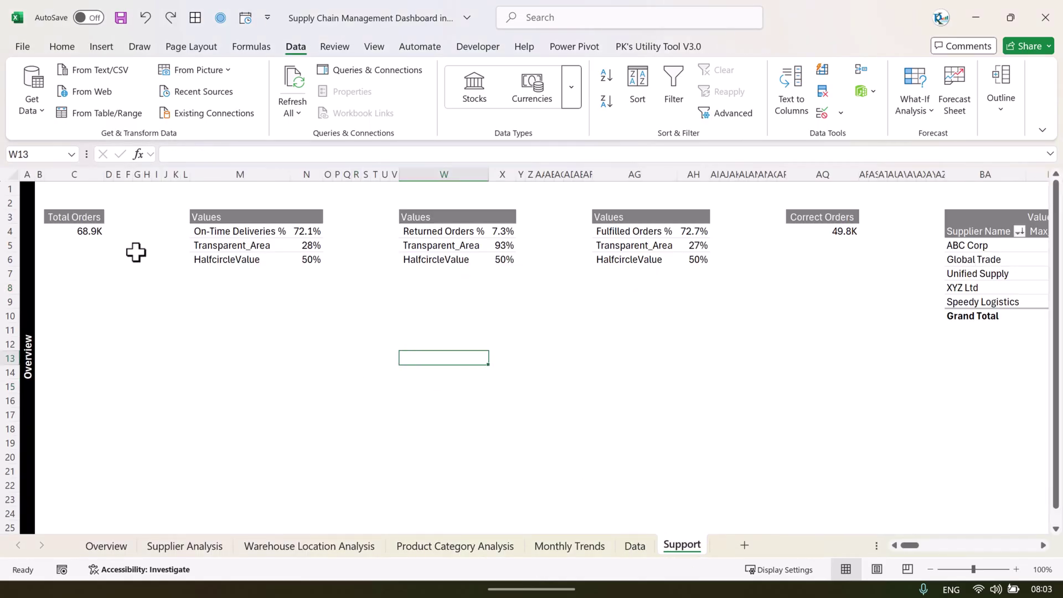
left_click(92, 230)
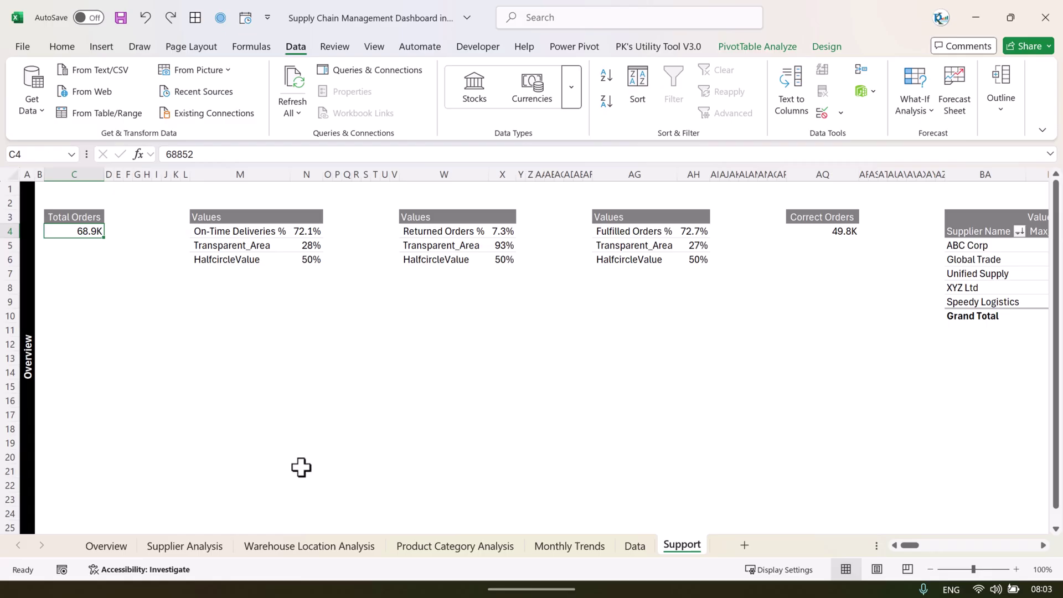
Step: View the Overview and Supplier Analysis dashboard pages, and return to the Support sheet to select its Overview section label
left_click(103, 547)
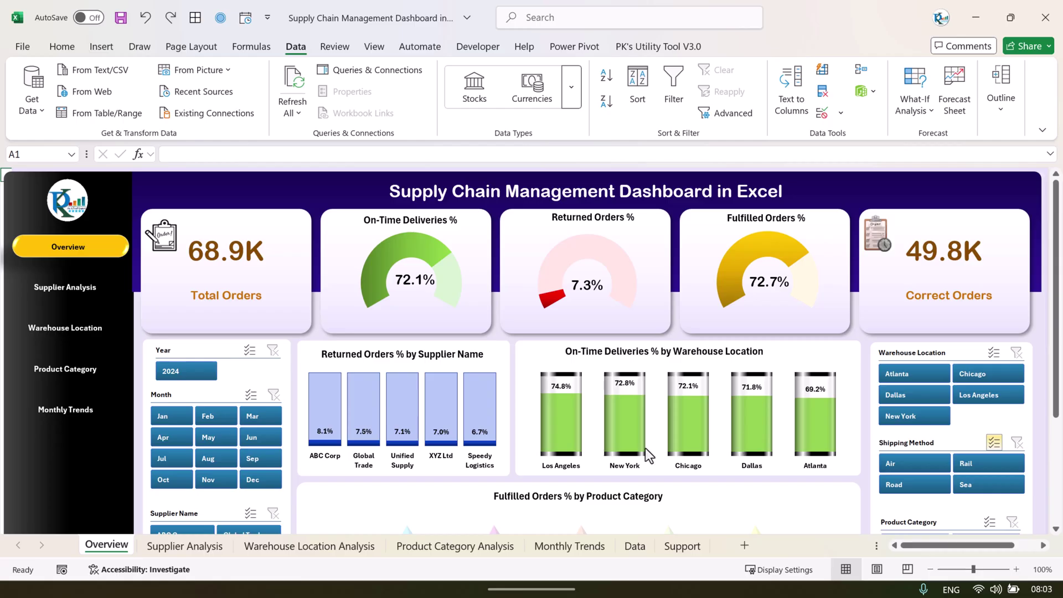
left_click(64, 292)
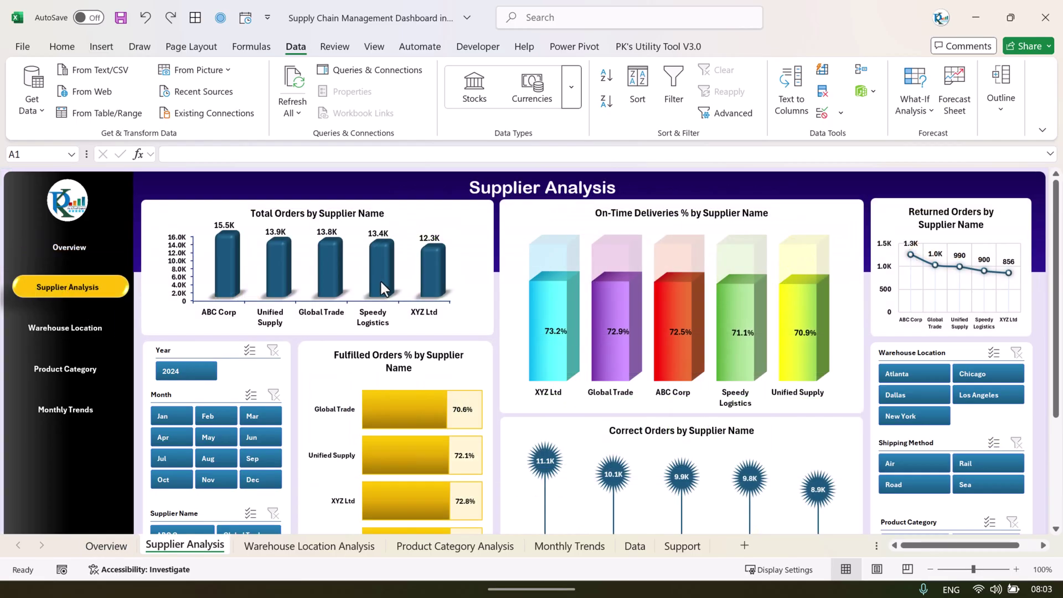
left_click(683, 546)
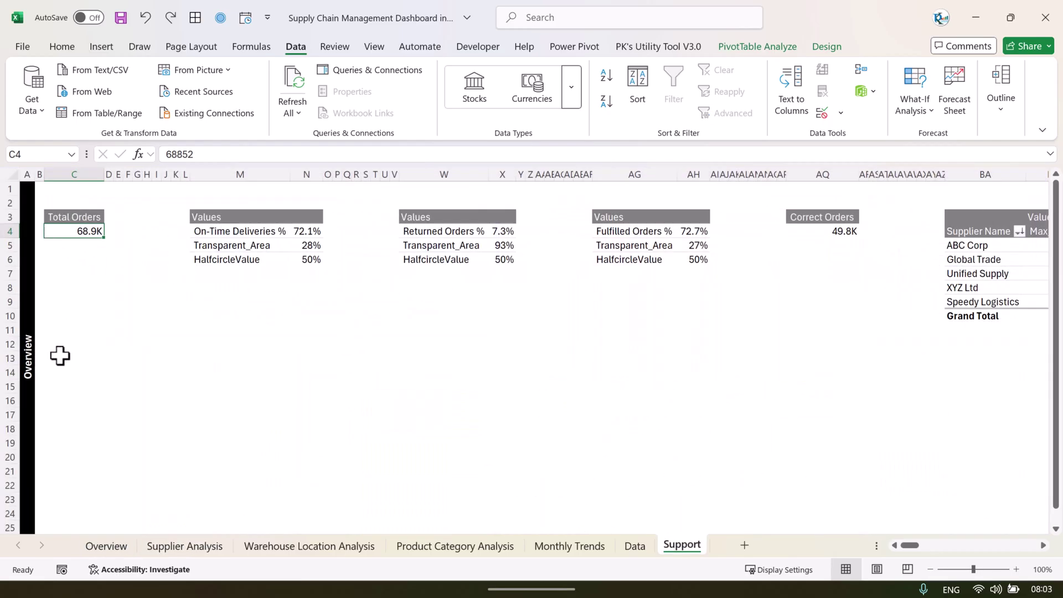
left_click(33, 360)
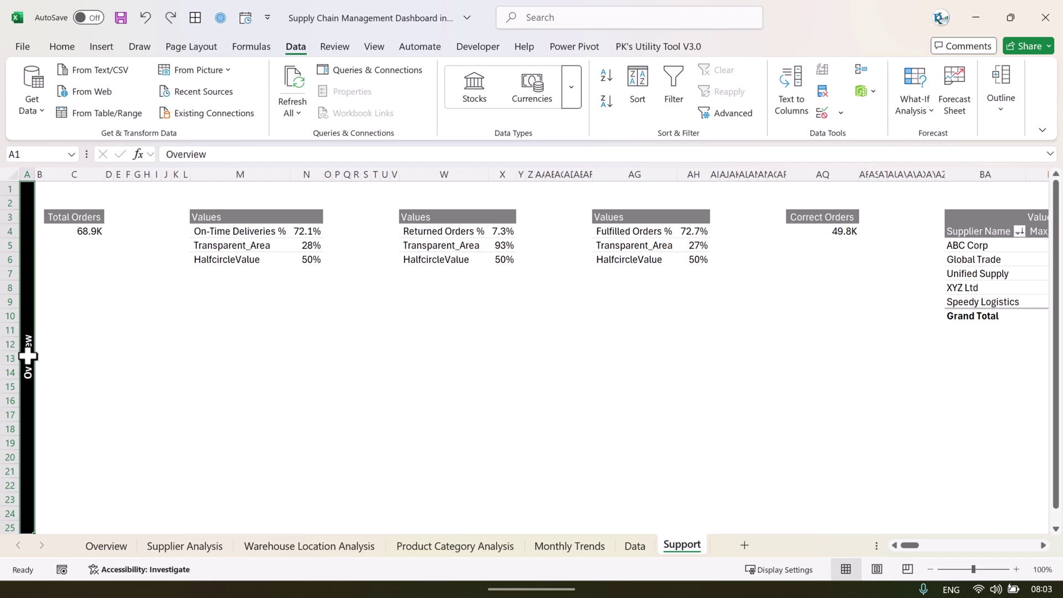
Step: Review the Support sheet's Overview pivot tables, and select the Supplier Analysis and Warehouse Location Analysis section labels while examining their pivot tables
left_click_drag(74, 252, 862, 247)
scroll(814, 317, "right", 3)
scroll(813, 316, "right", 5)
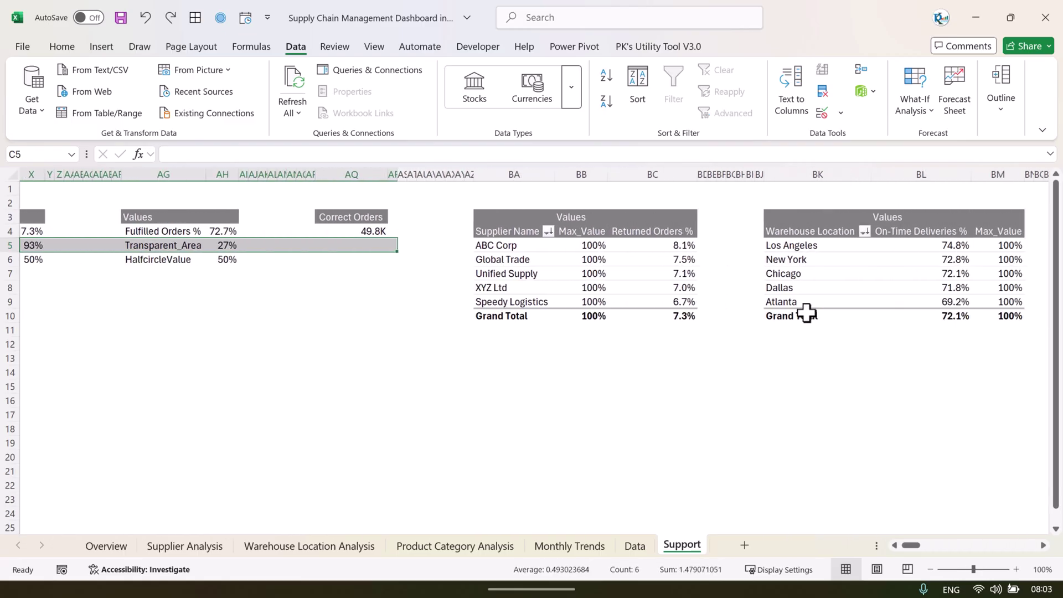
scroll(775, 387, "right", 5)
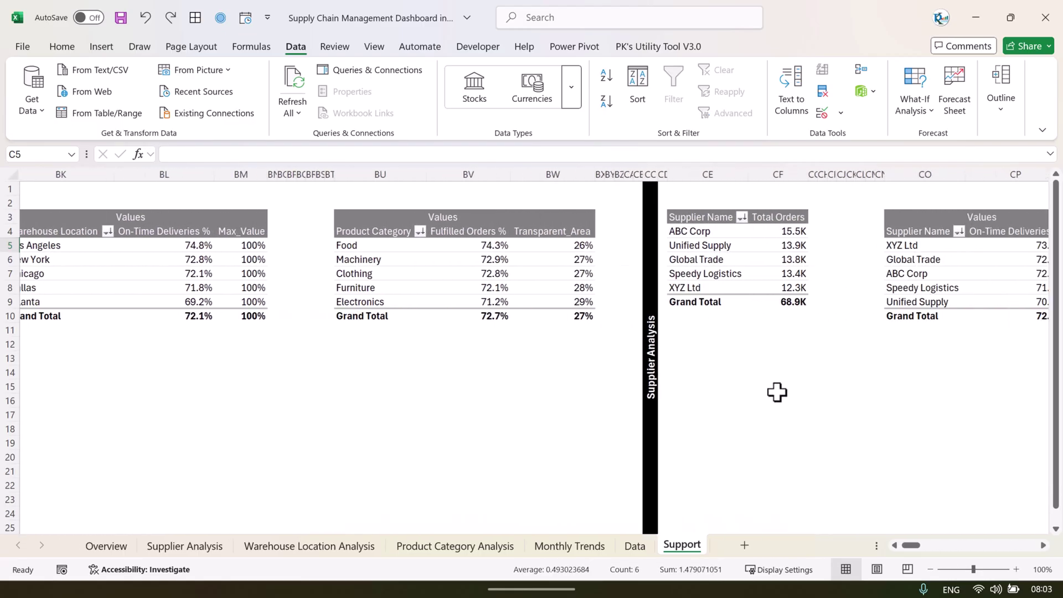
left_click(526, 341)
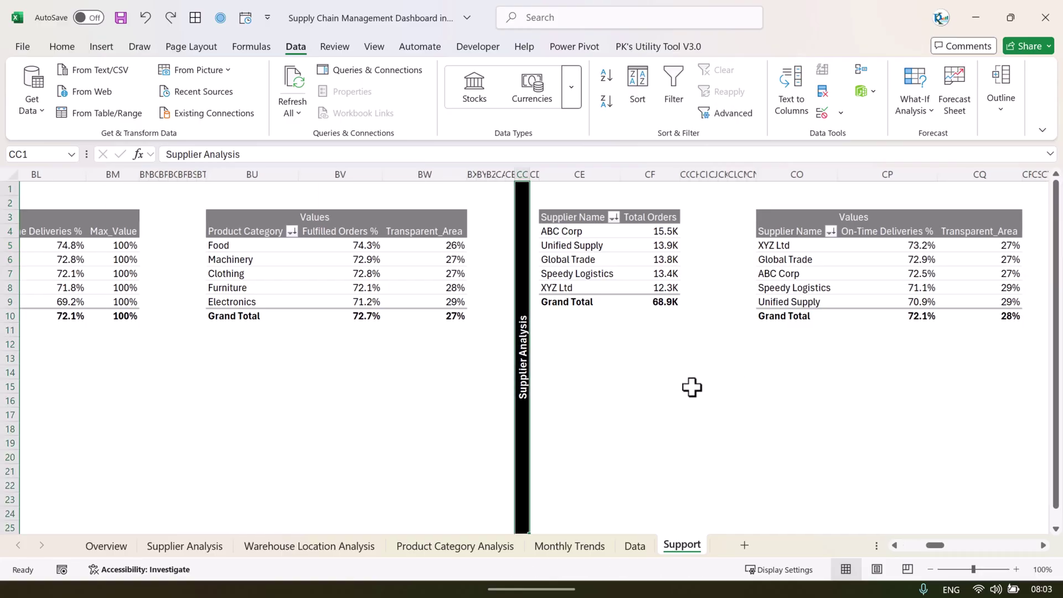
scroll(691, 387, "right", 5)
scroll(691, 387, "right", 5)
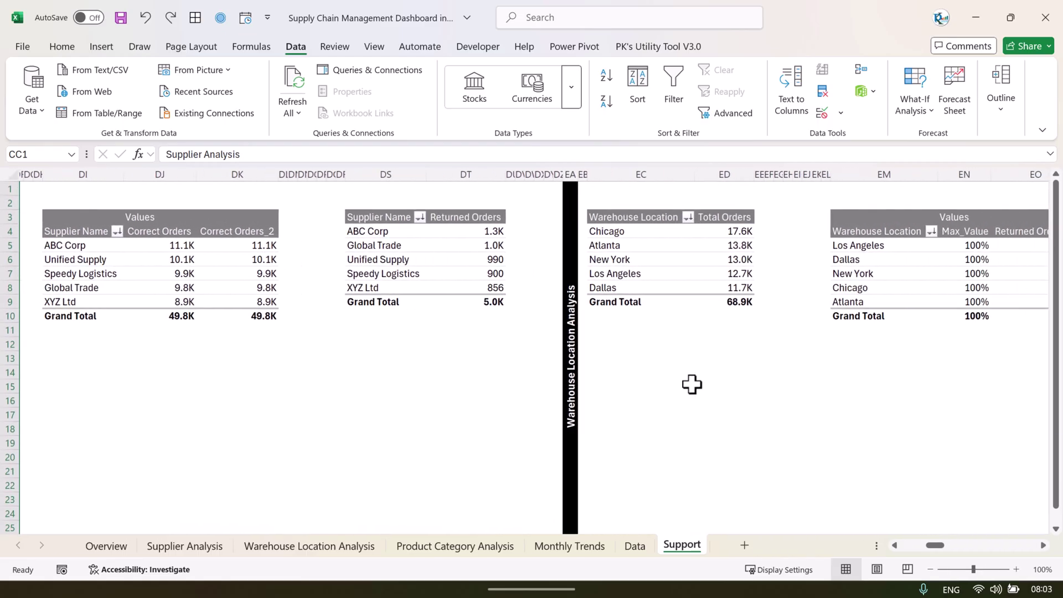
scroll(691, 385, "right", 1)
left_click(546, 303)
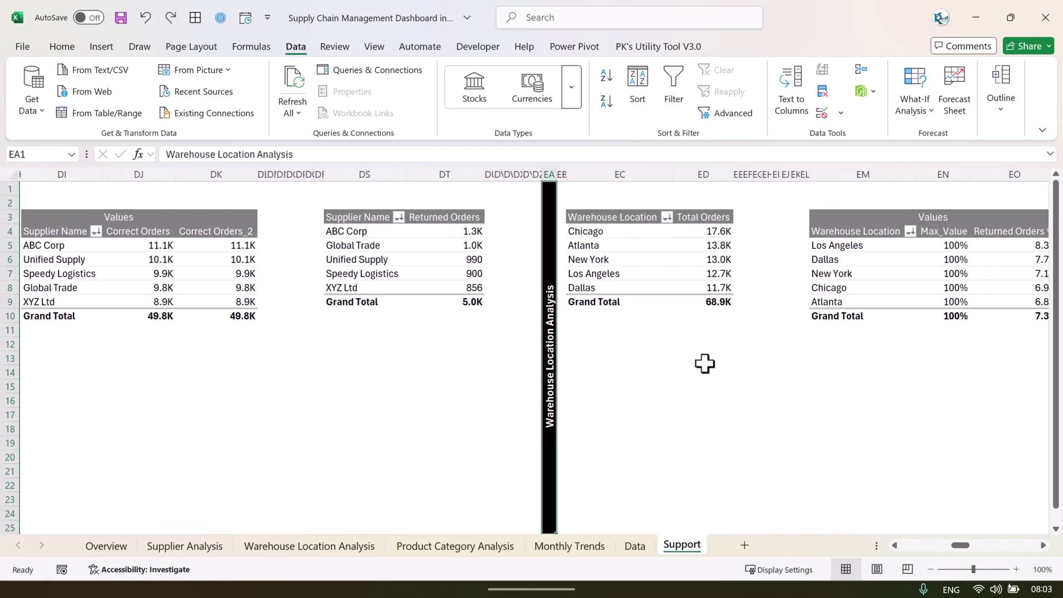
Step: Review the Support sheet's Product Category Analysis and Monthly Trends pivot tables, and return to the Overview section
scroll(809, 393, "right", 15)
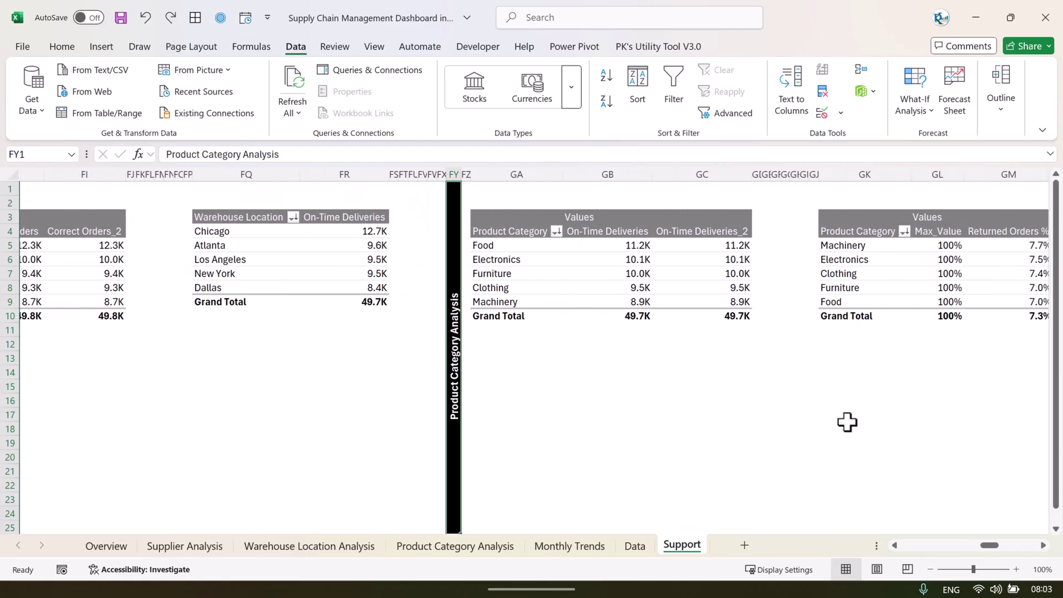
scroll(833, 420, "right", 15)
left_click(797, 349)
scroll(896, 395, "right", 6)
scroll(888, 394, "right", 5)
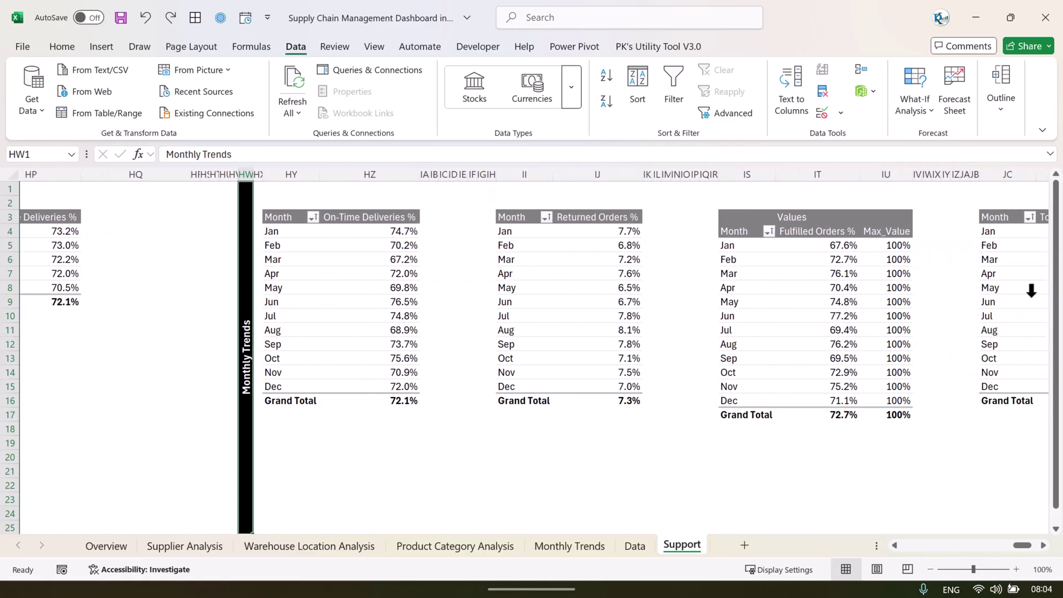
scroll(1031, 290, "right", 10)
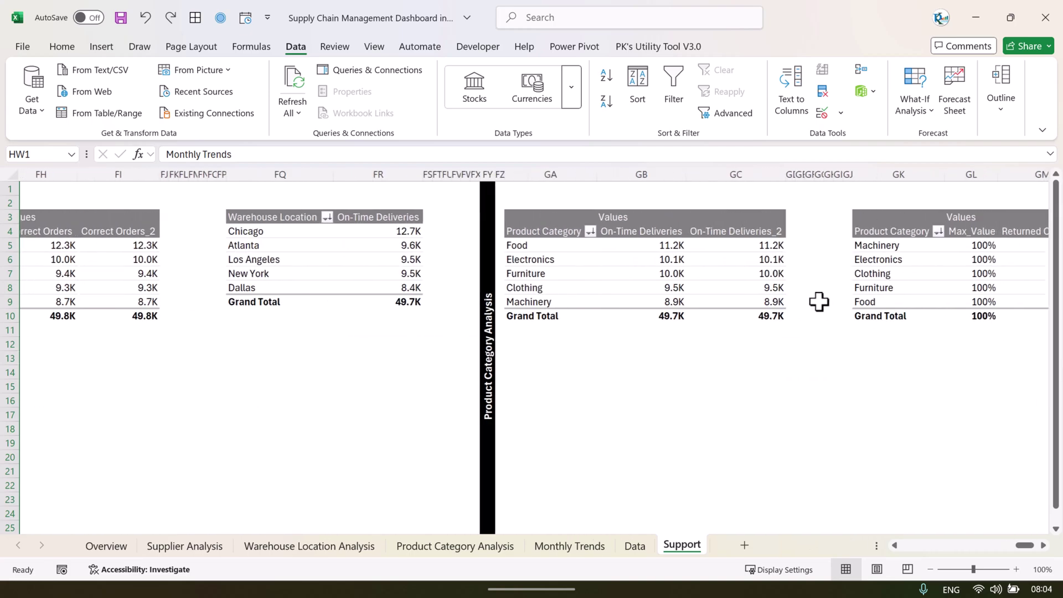
scroll(819, 301, "left", 20)
scroll(562, 316, "left", 10)
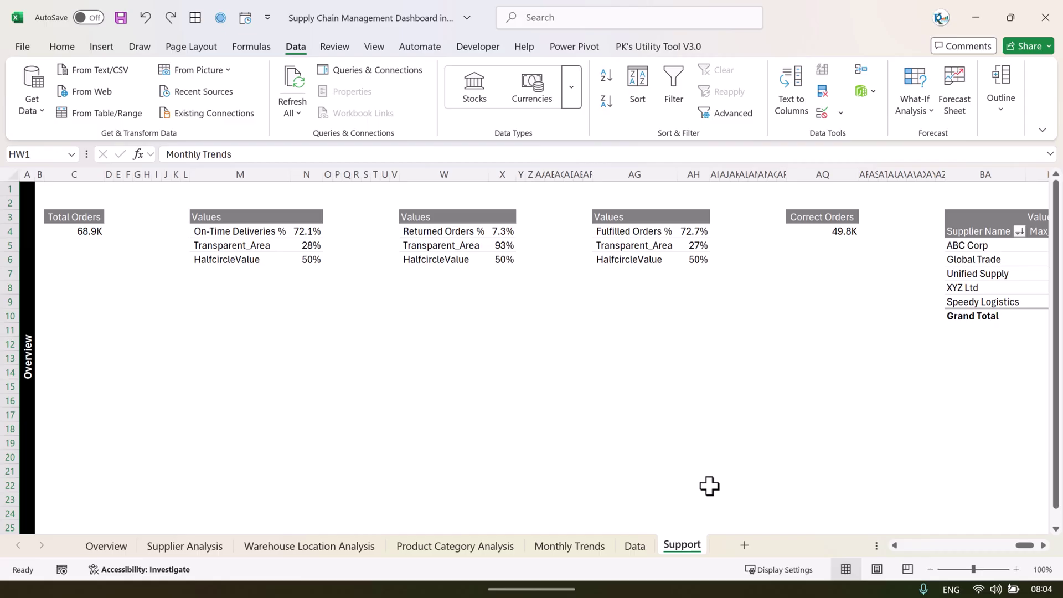
Step: Open the Data sheet, select order-count cells in its table, and show the table's design options
left_click(635, 547)
left_click(388, 259)
left_click(363, 344)
left_click(294, 287)
left_click(370, 313)
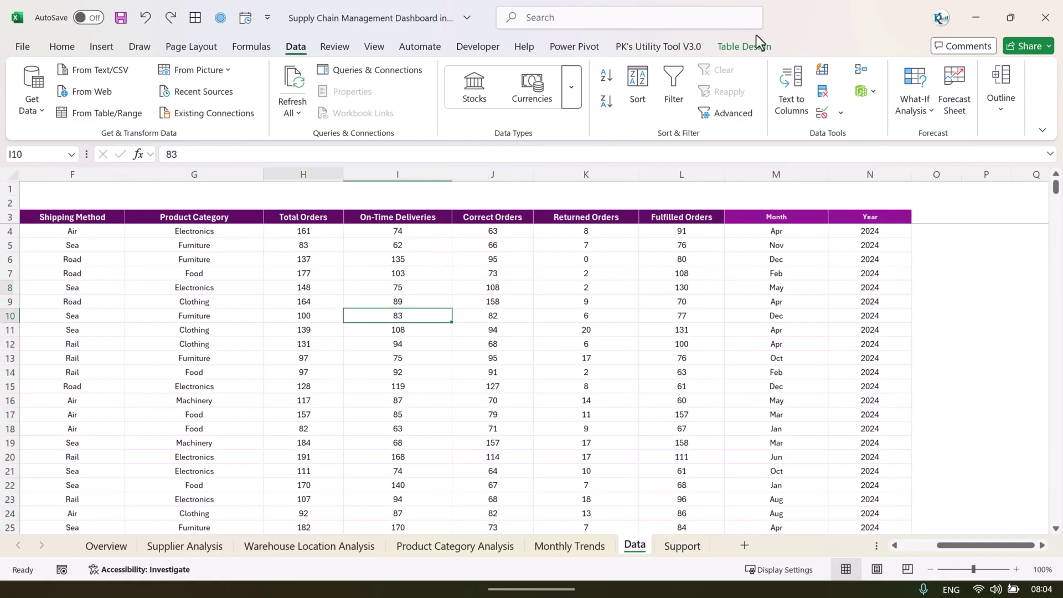
left_click(722, 49)
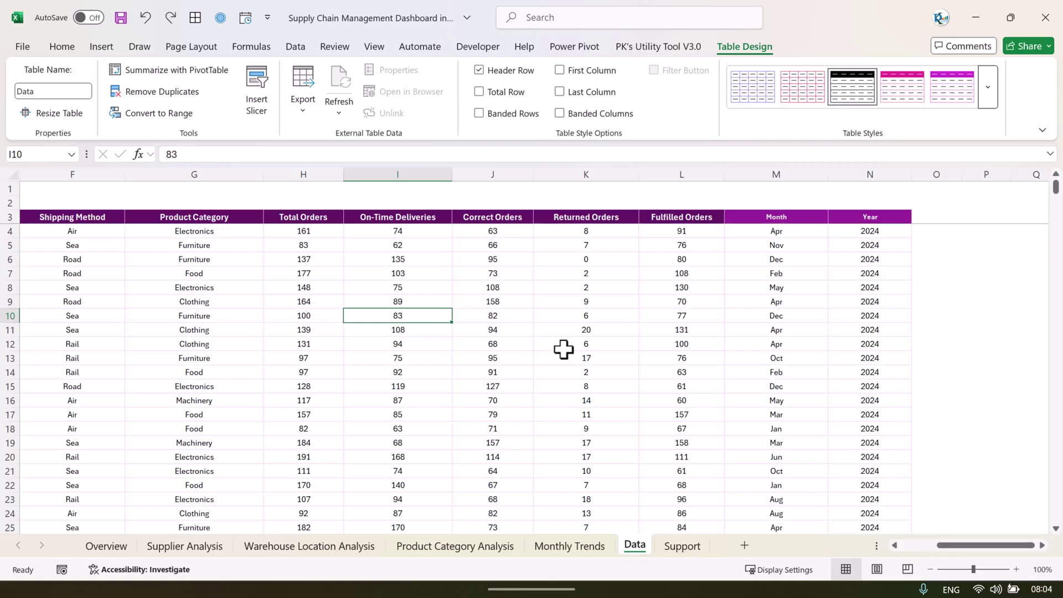
key("Up")
key("Up")
key("Up")
key("Up")
key("Right")
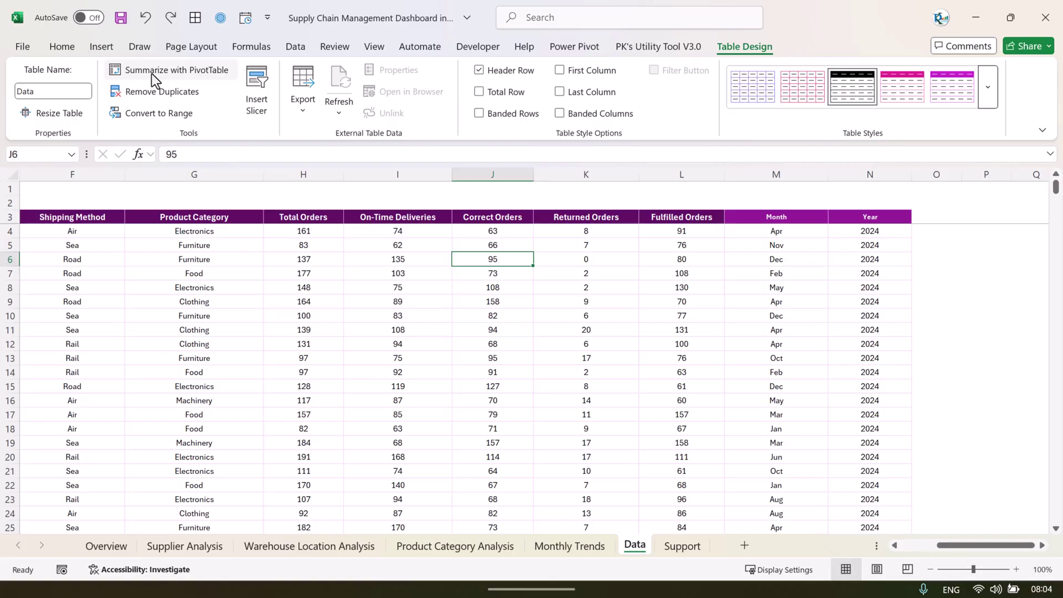
Step: Insert a PivotTable from the Data table on a new worksheet
left_click(207, 72)
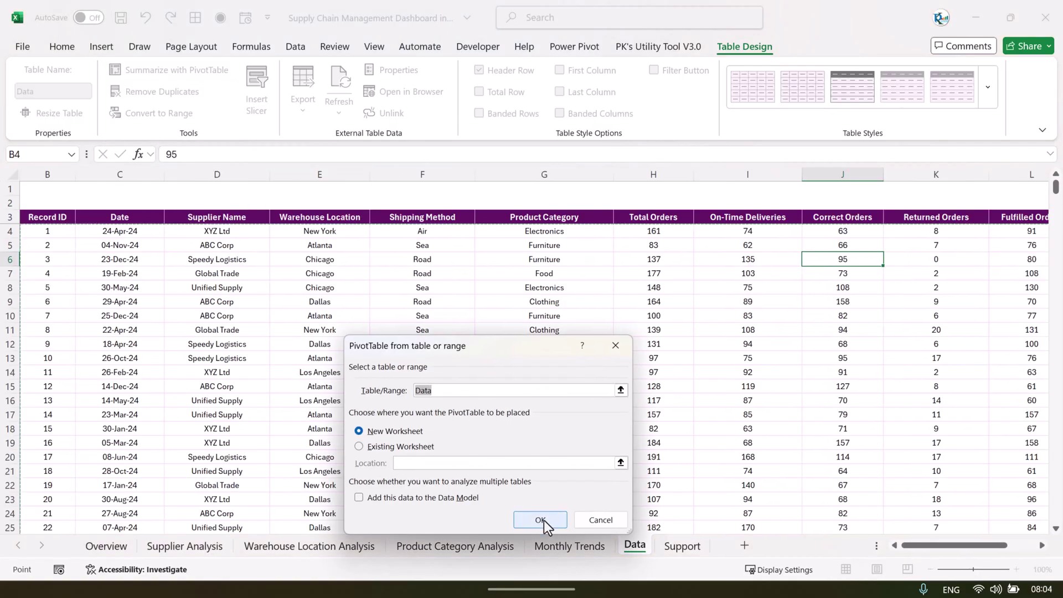
left_click(540, 519)
left_click(463, 273)
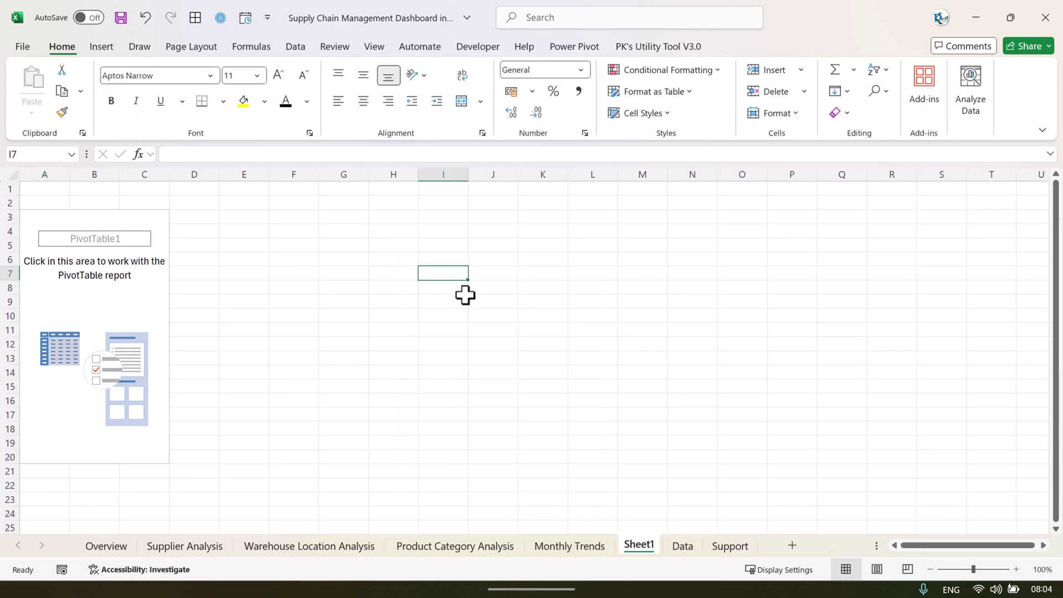
Step: Add Supplier Name to the new PivotTable's rows and Total Orders to its values, and close the field list
left_click(34, 218)
left_click_drag(502, 279, 548, 124)
left_click_drag(642, 343, 837, 551)
left_click_drag(505, 264, 551, 479)
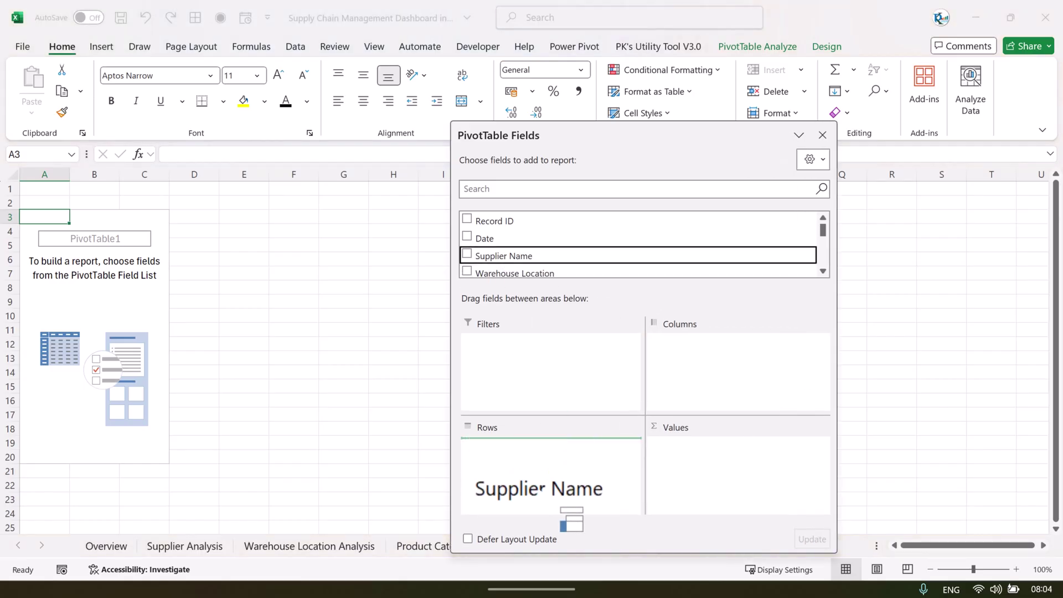
scroll(557, 230, "down", 5)
scroll(553, 237, "up", 2)
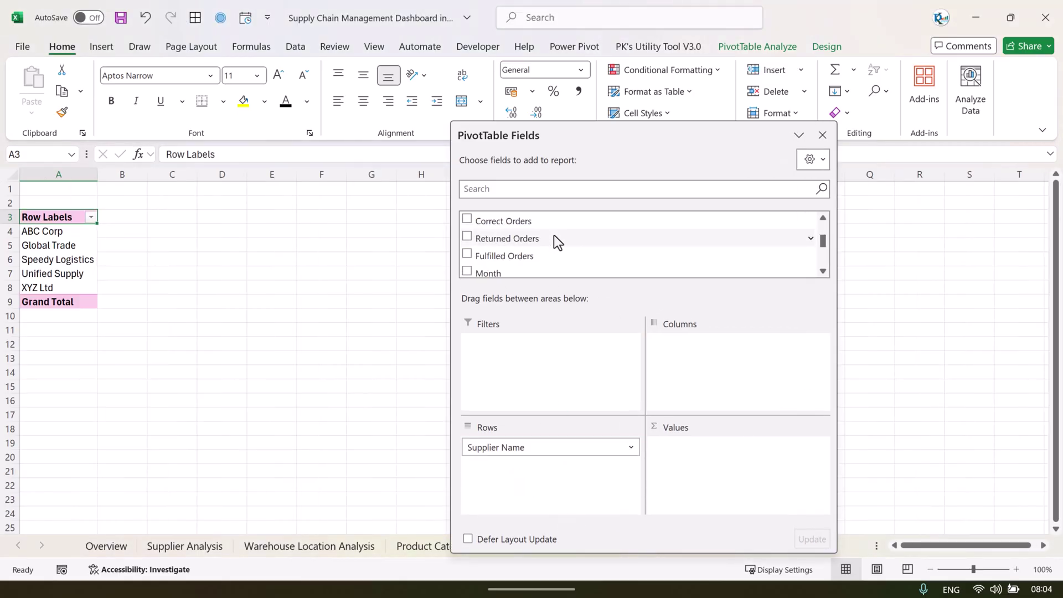
scroll(524, 257, "up", 2)
left_click(488, 220)
left_click(822, 135)
Step: Apply a PivotTable style with a grey header to the supplier orders table, and select the ABC Corp row label
left_click(827, 47)
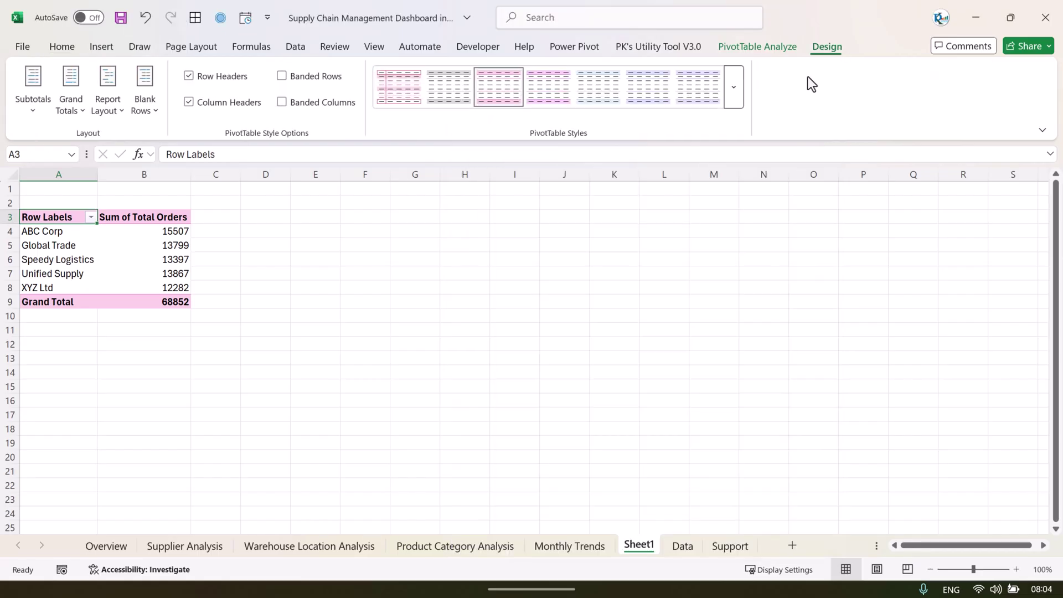
left_click(727, 99)
left_click(385, 331)
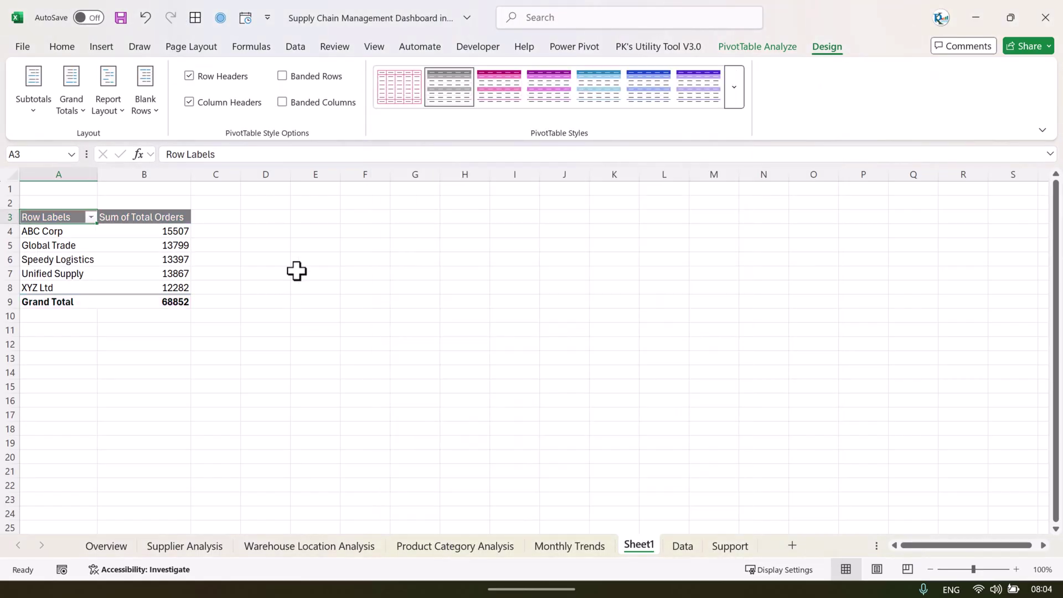
left_click(294, 277)
left_click(95, 231)
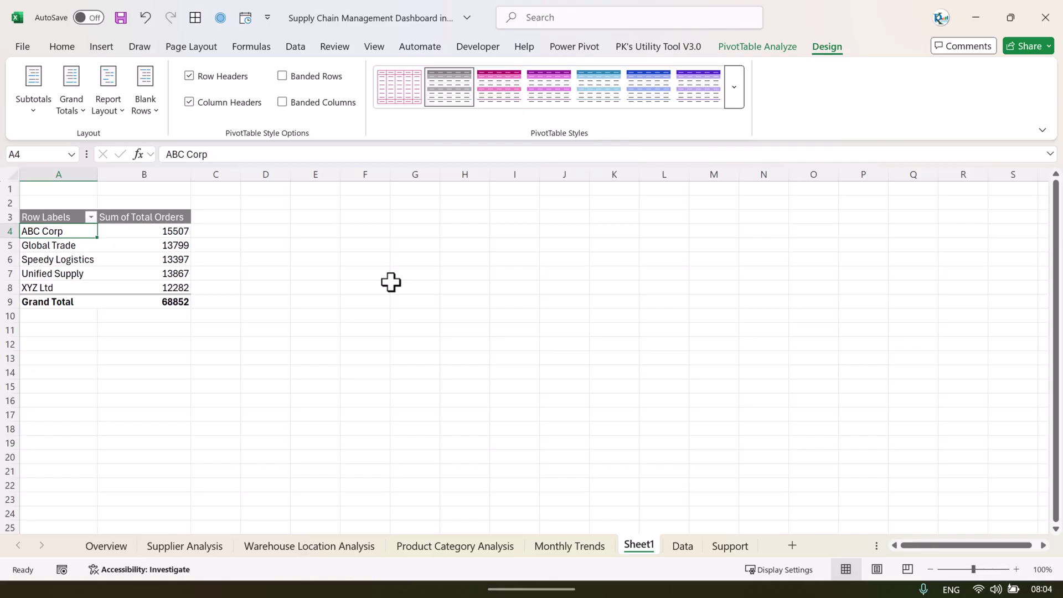
Step: View the Data sheet, return to the Support sheet, and select the On-Time Deliveries %, Transparent_Area and HalfcircleValue labels
left_click(683, 547)
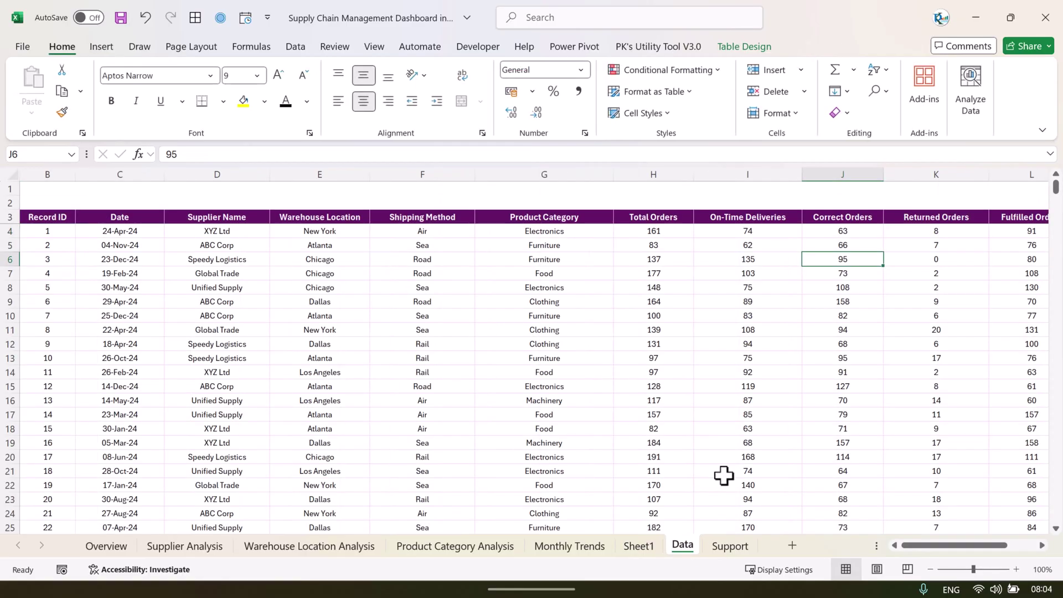
left_click(728, 546)
scroll(933, 563, "left", 15)
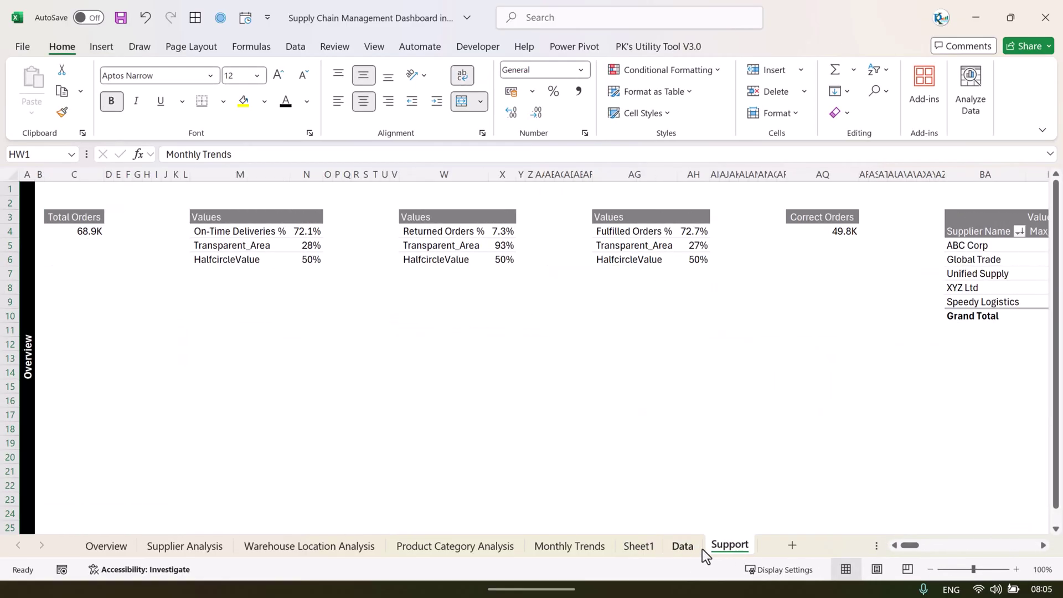
left_click_drag(281, 231, 249, 259)
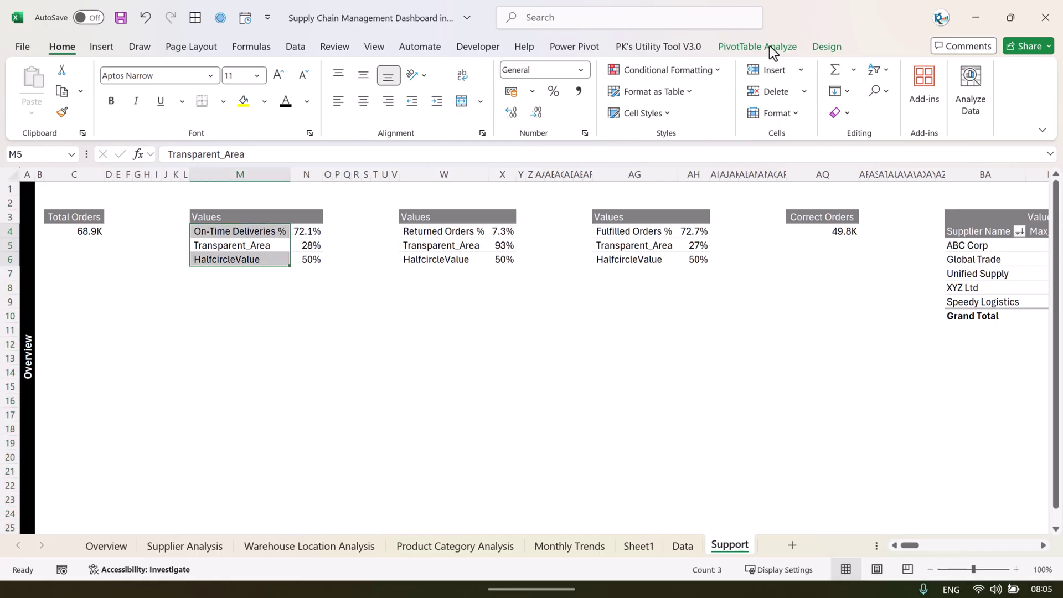
Step: Review the existing calculated fields of the On-Time Deliveries % pivot table, without adding a field
left_click(753, 47)
left_click(783, 71)
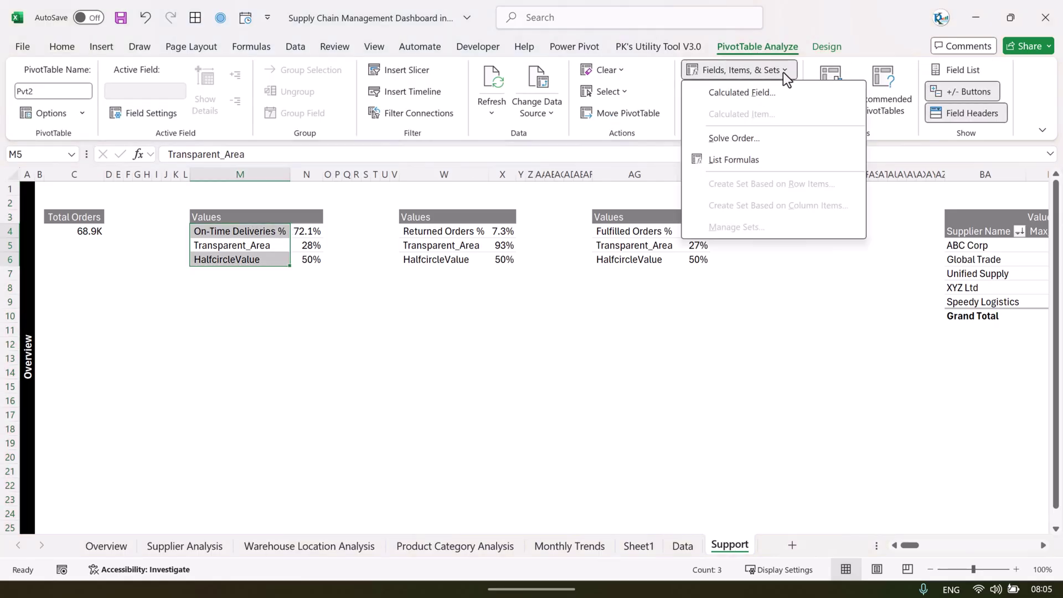
left_click(775, 93)
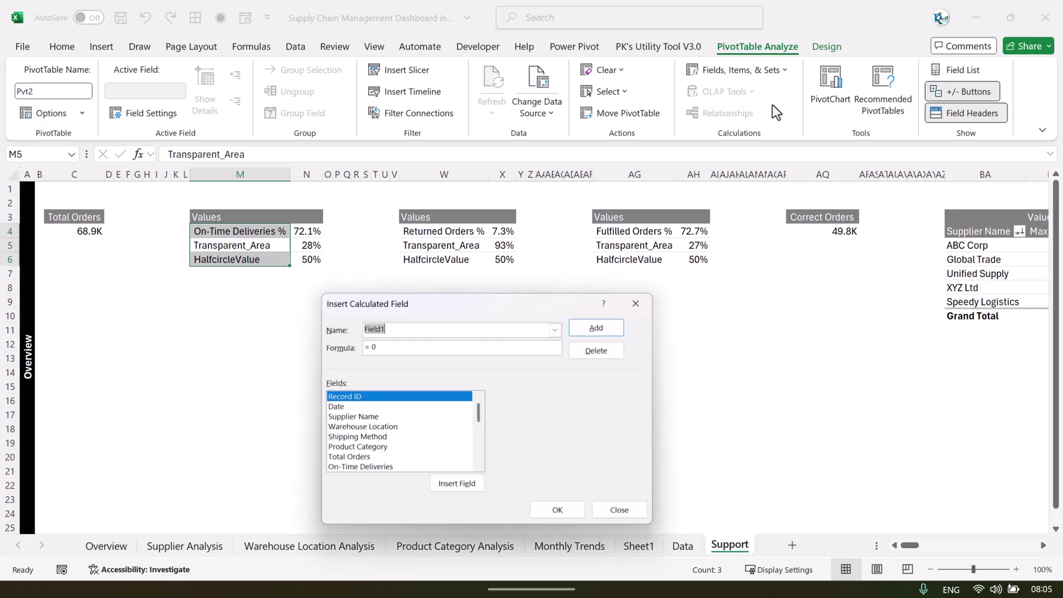
left_click(559, 329)
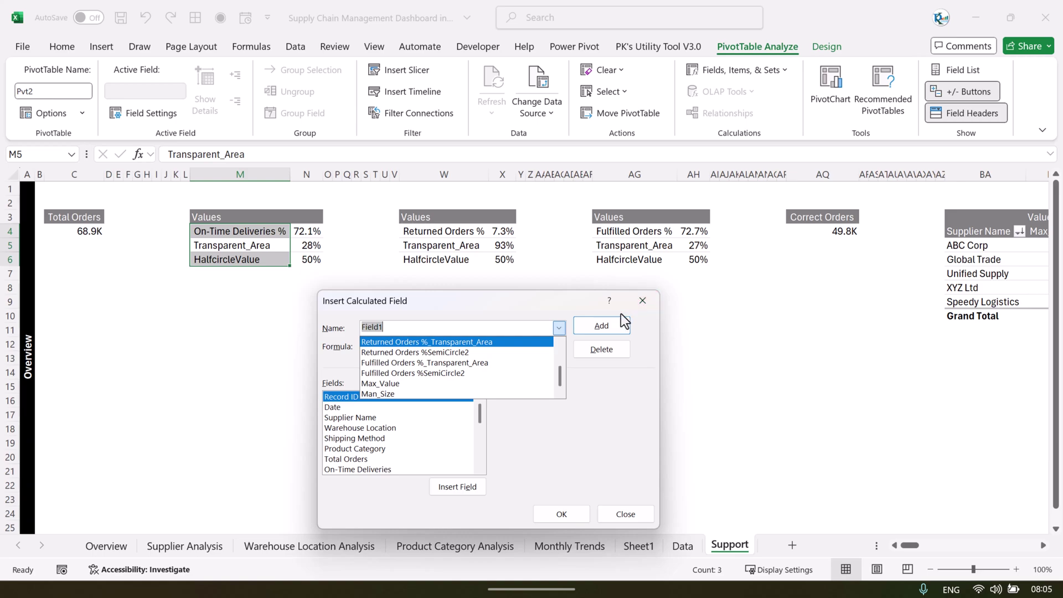
left_click(501, 305)
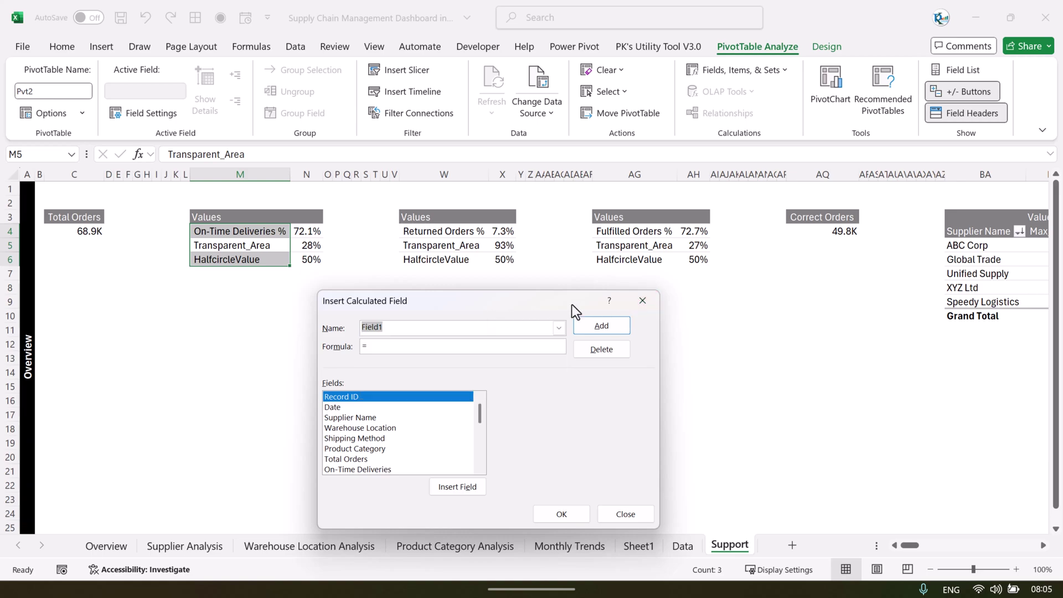
left_click(644, 300)
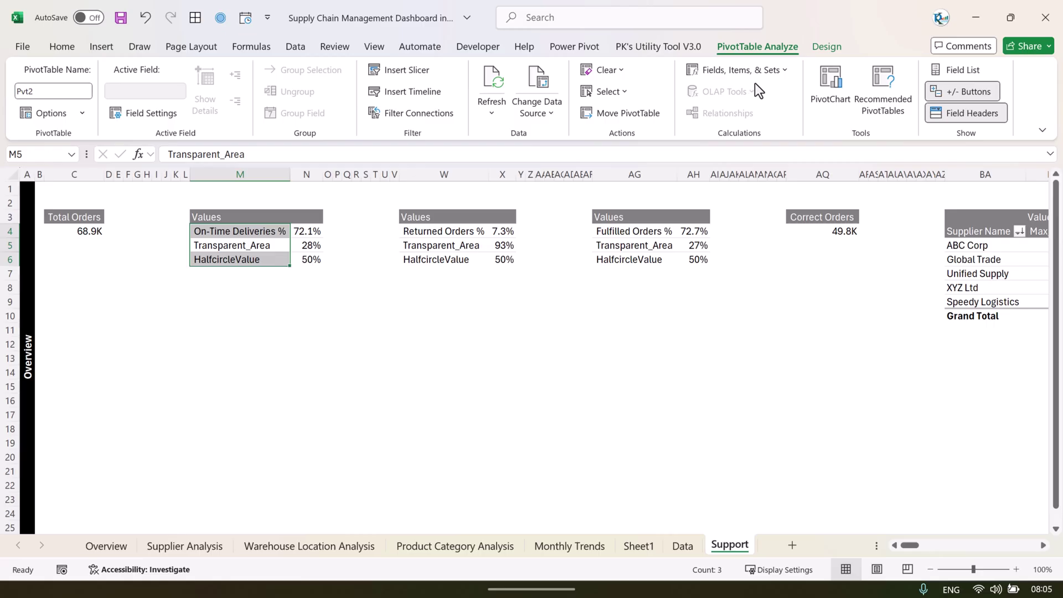
Step: List the pivot table's calculated field formulas on a new sheet, and select the formulas in C3:C11
left_click(785, 72)
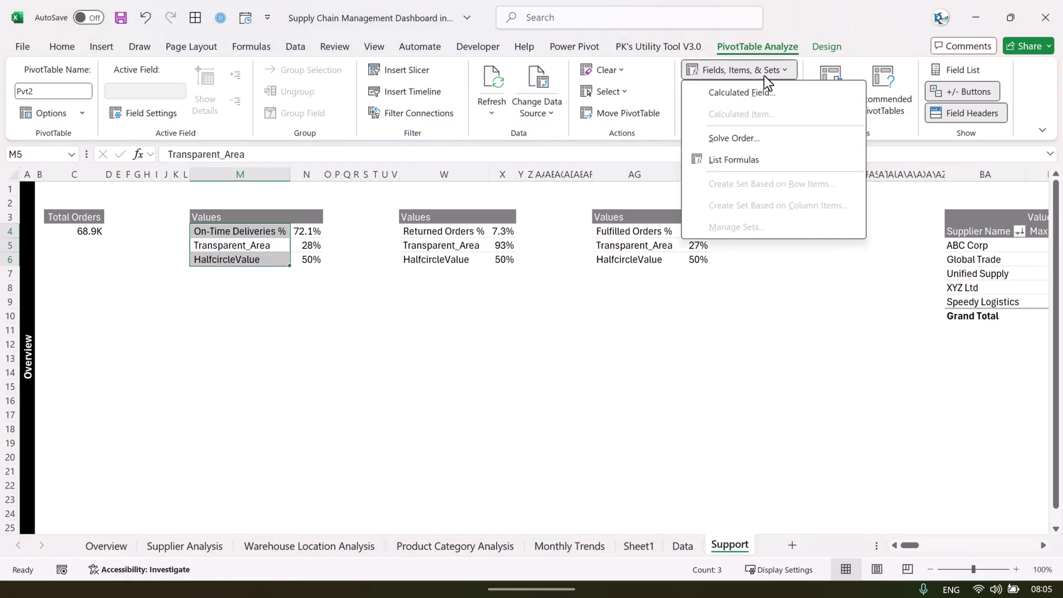
left_click(755, 162)
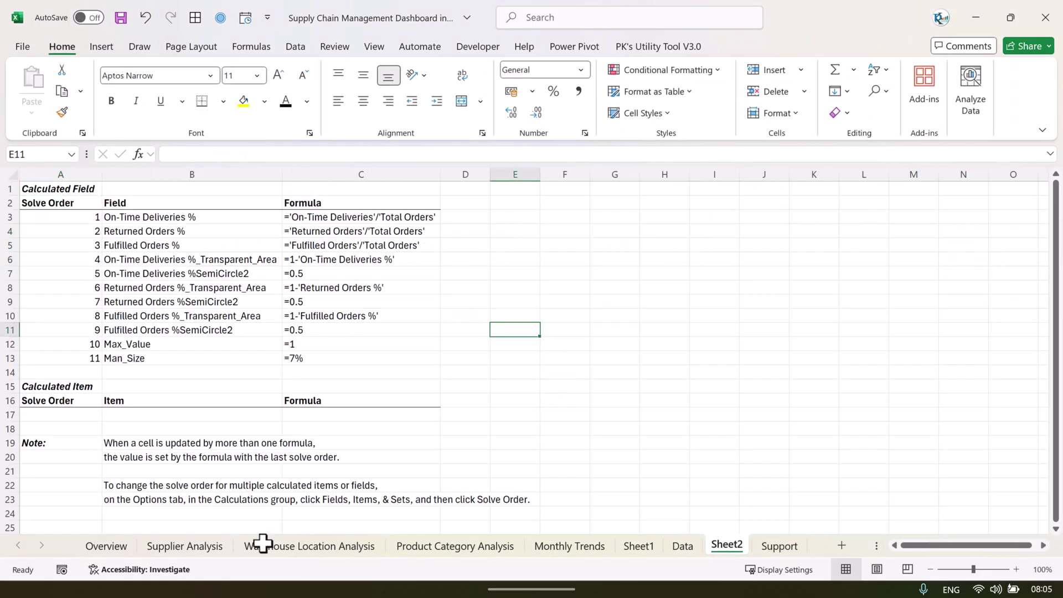
left_click_drag(155, 218, 365, 361)
left_click_drag(356, 215, 349, 331)
Step: Return to the Support sheet and select the On-Time Deliveries % label and its value in the Overview section
left_click(771, 545)
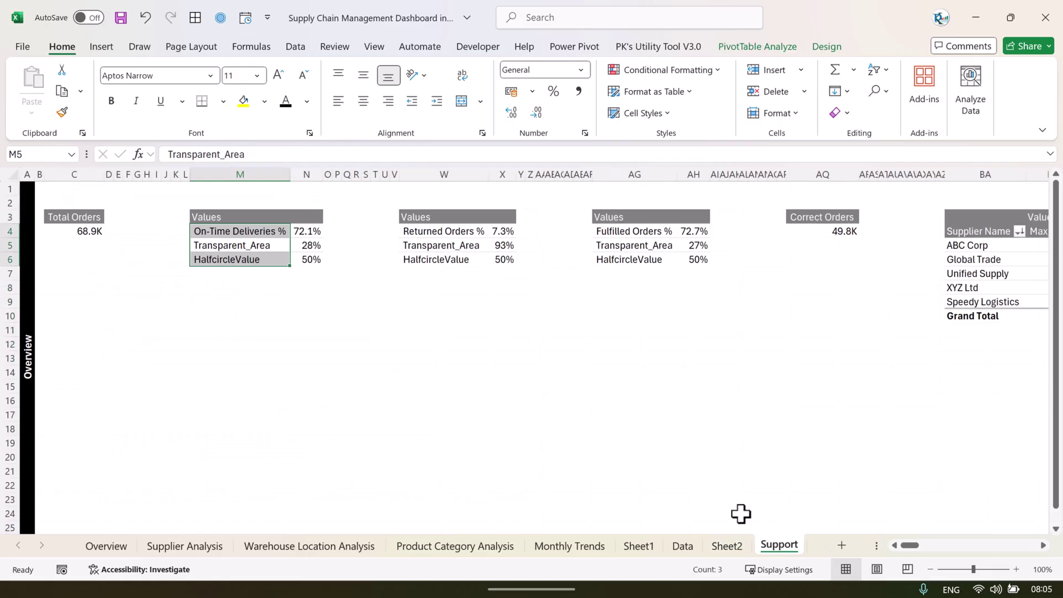
left_click(502, 358)
left_click(205, 233)
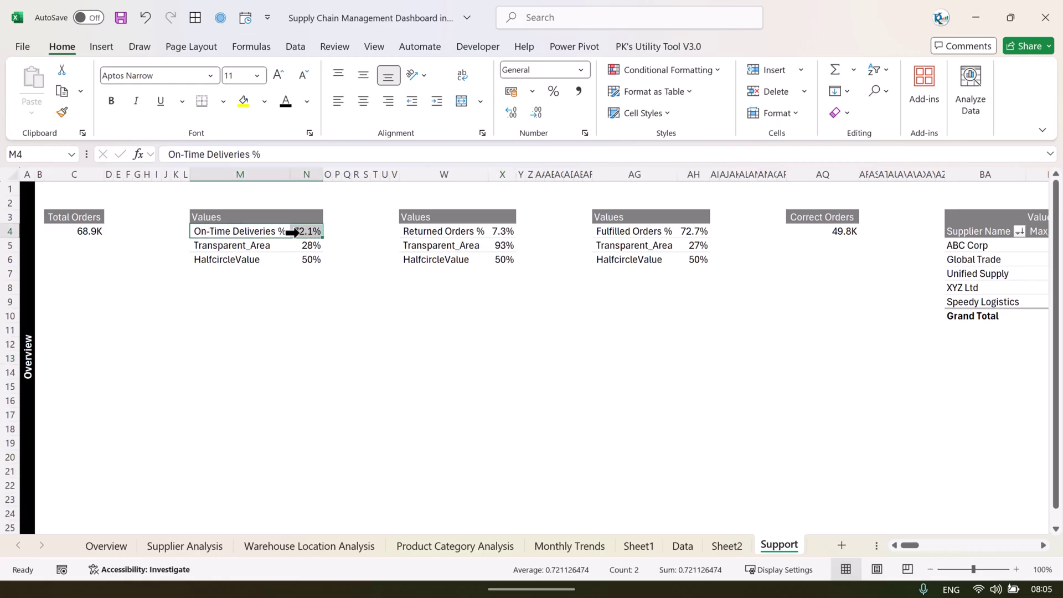
left_click(334, 316)
left_click(294, 230)
left_click(227, 231)
left_click(308, 231)
Step: On Sheet2, examine the On-Time Deliveries % calculated field and its formula in cell C3
left_click(717, 548)
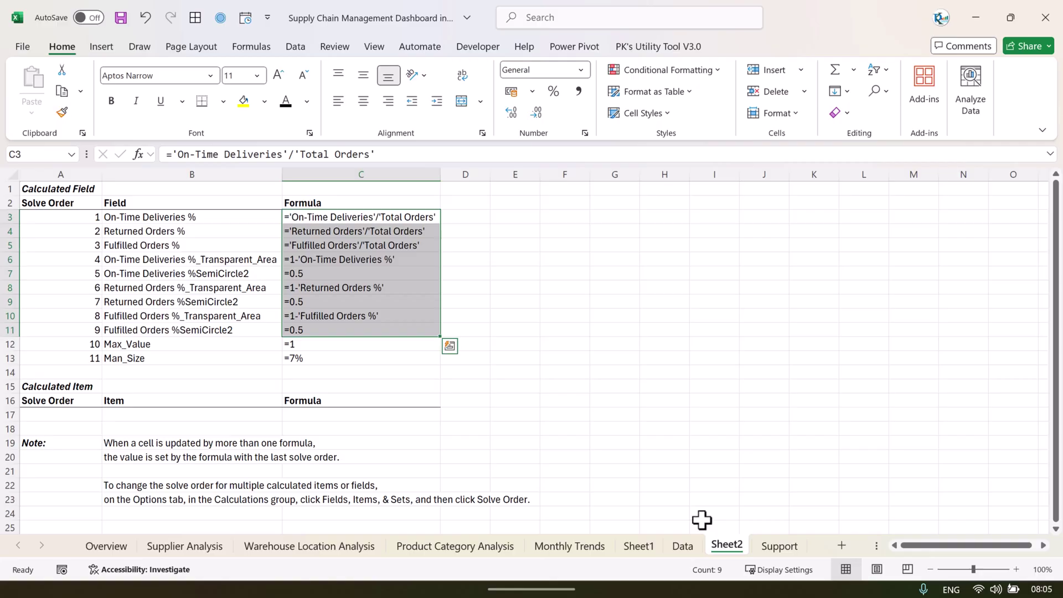
left_click(147, 219)
left_click(315, 216)
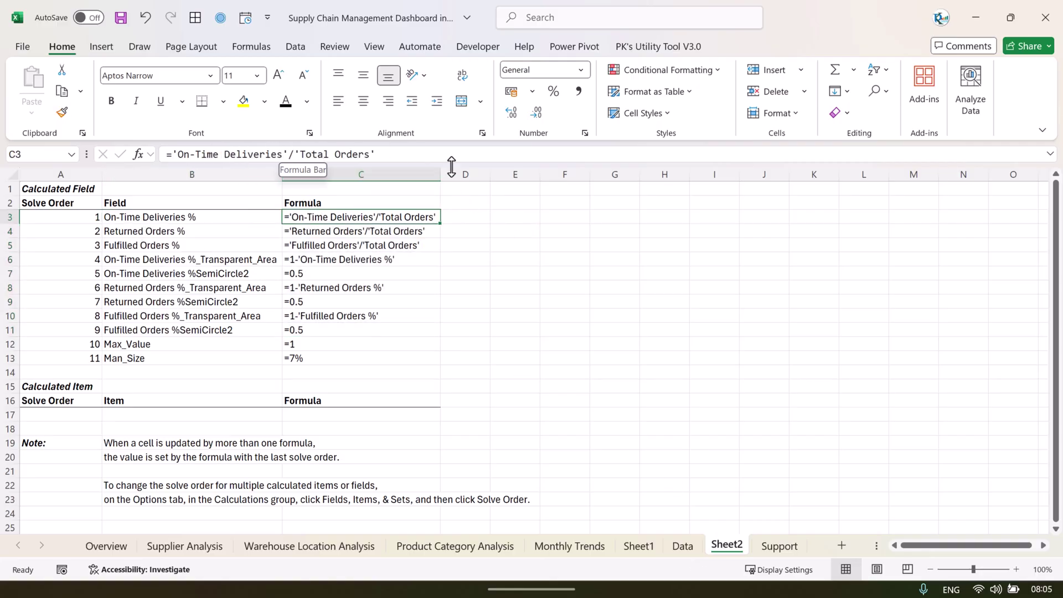
Step: Compare the On-Time Deliveries Transparent_Area value on the Support sheet with its formula in Sheet2 cell C6, and view the Overview gauge
left_click(778, 547)
left_click_drag(229, 245, 308, 247)
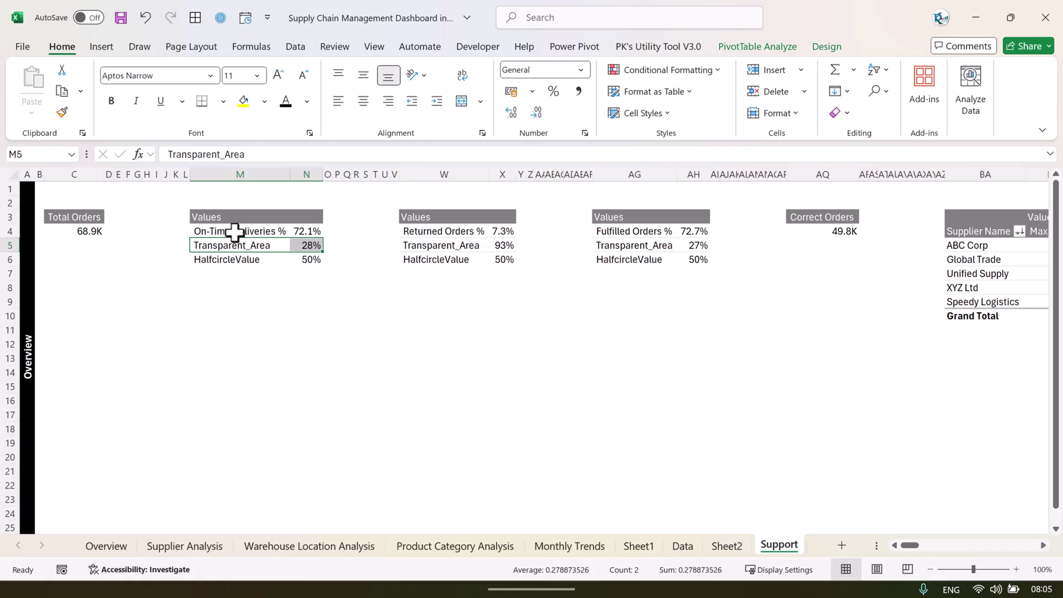
left_click(734, 538)
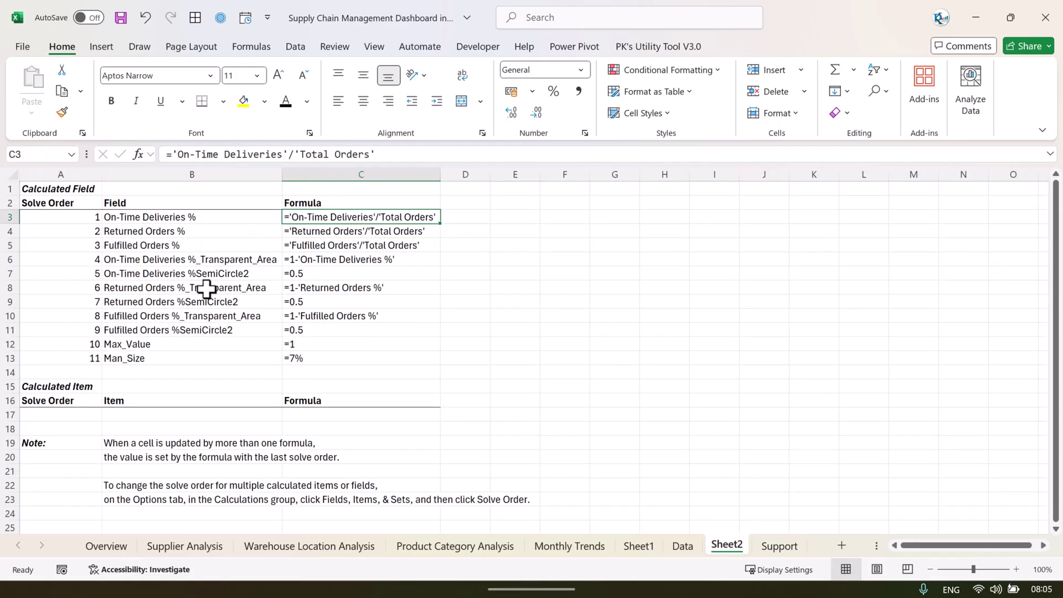
left_click_drag(126, 259, 305, 258)
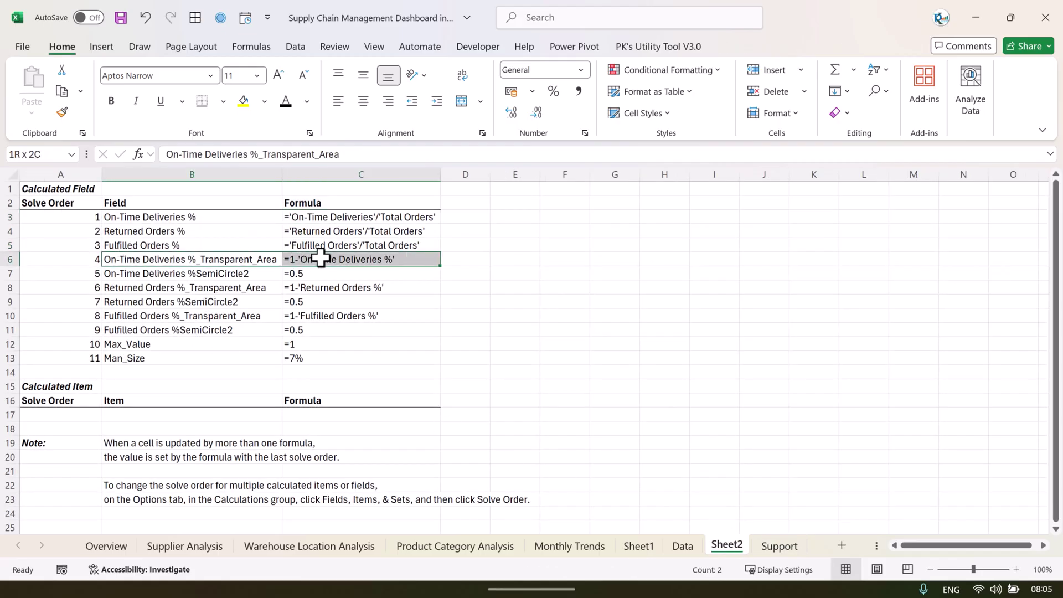
left_click(295, 263)
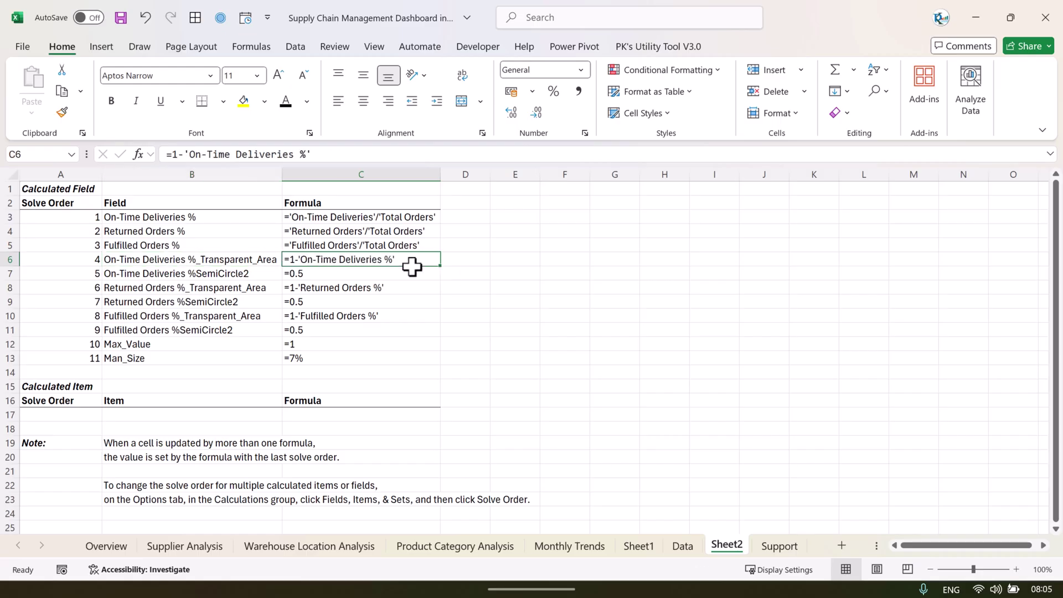
left_click(106, 546)
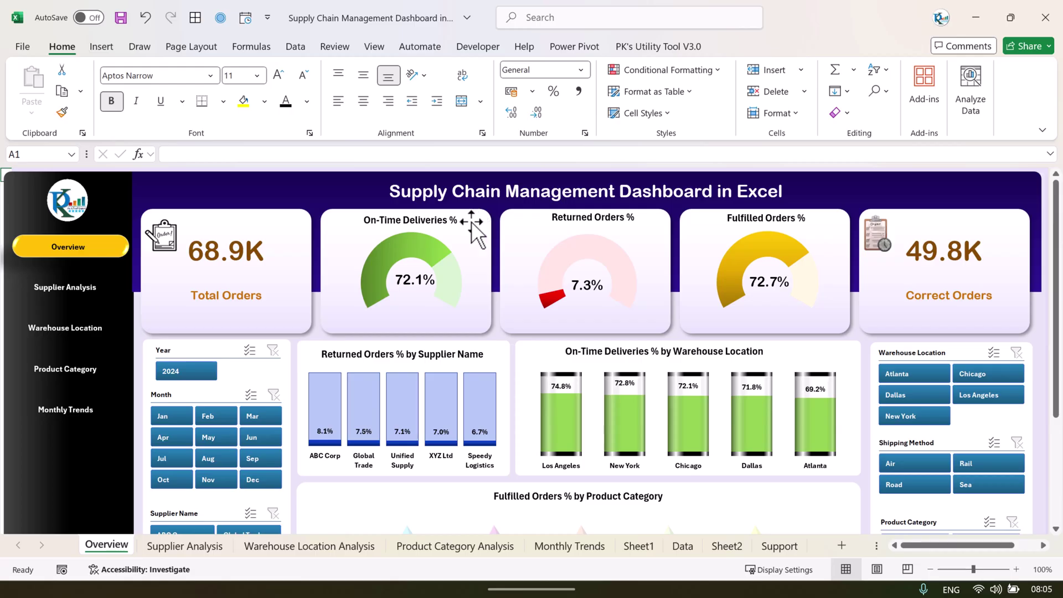
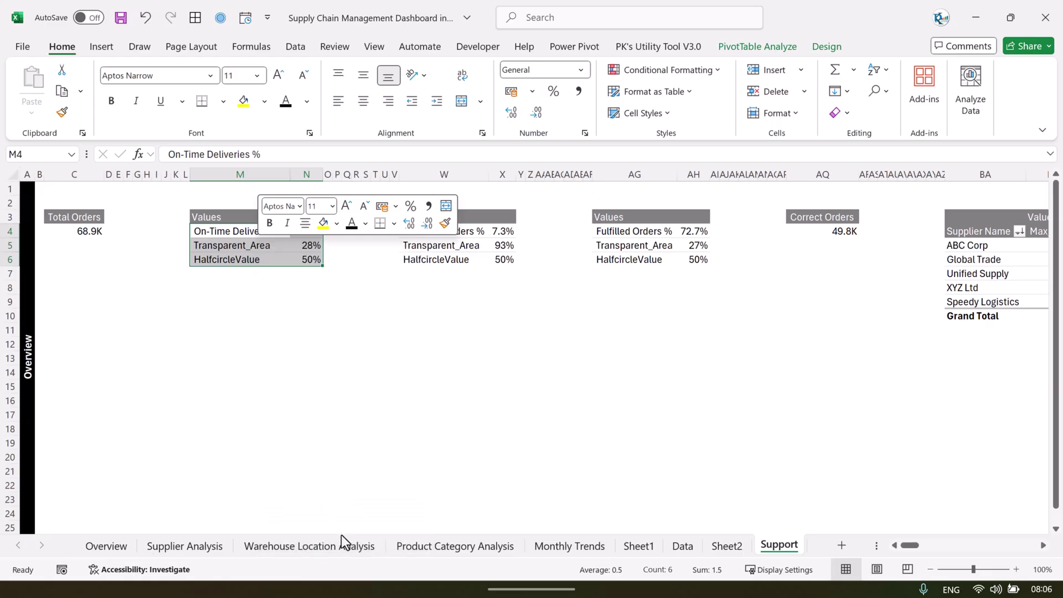
Step: Return to Sheet1 and empty its pivot table by removing Supplier Name from the rows and Total Orders from the values
left_click(820, 136)
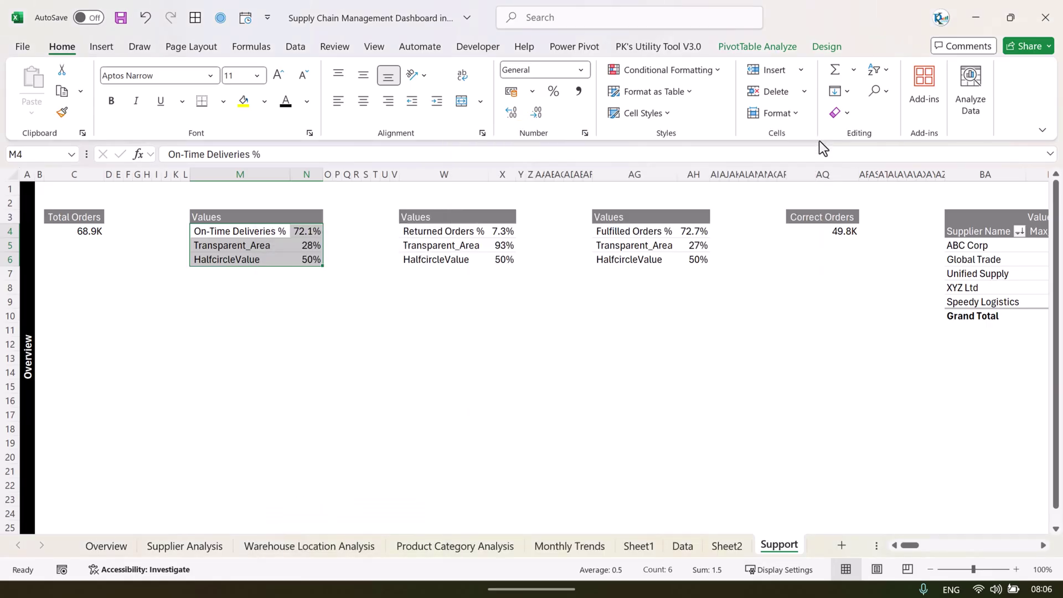
left_click(739, 548)
left_click(682, 547)
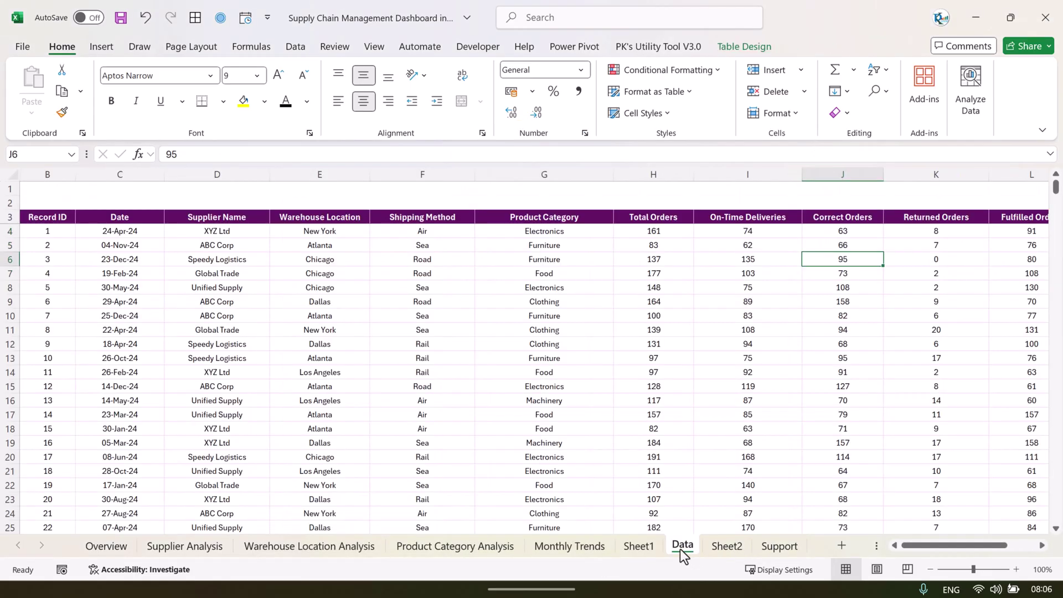
left_click(638, 547)
left_click(145, 232)
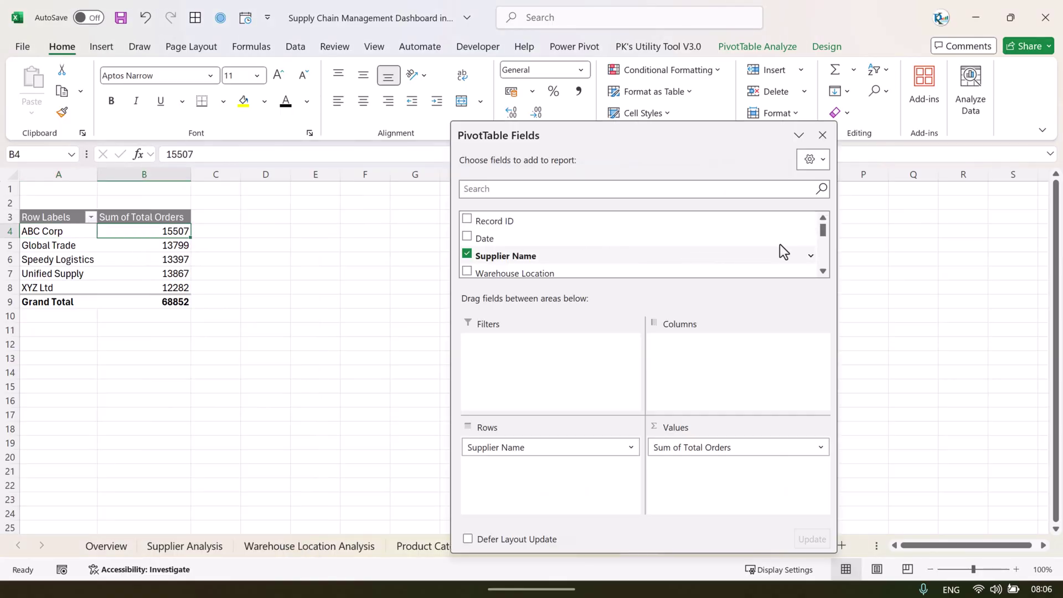
left_click_drag(582, 447, 332, 415)
left_click_drag(712, 447, 382, 391)
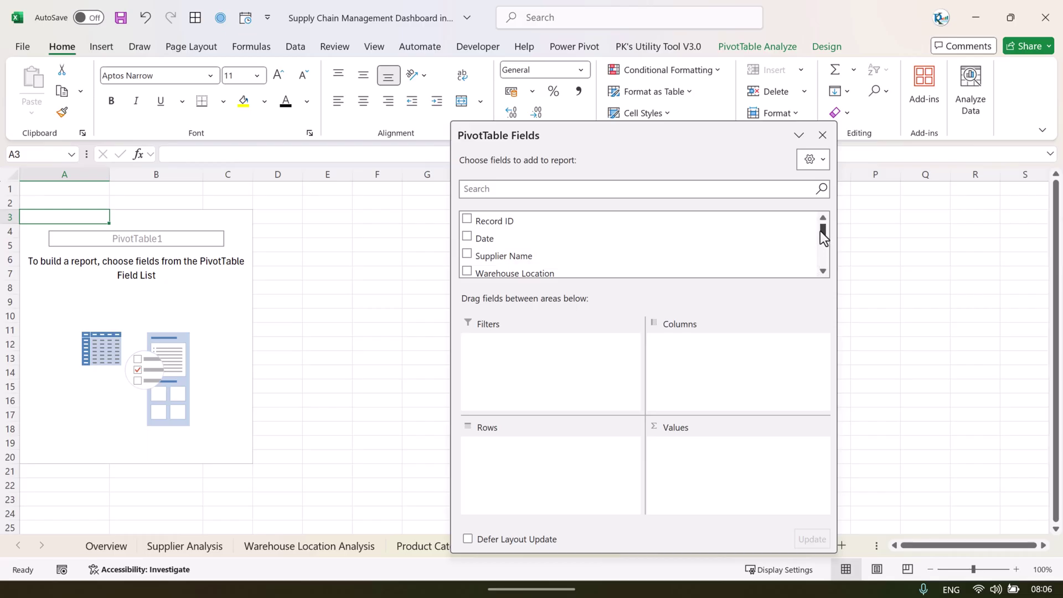
Step: Add On-Time Deliveries %, On-Time Deliveries %_Transparent_Area and On-Time Deliveries %SemiCircle2 to the pivot table's values, enlarging the field list for room
left_click_drag(819, 231, 819, 245)
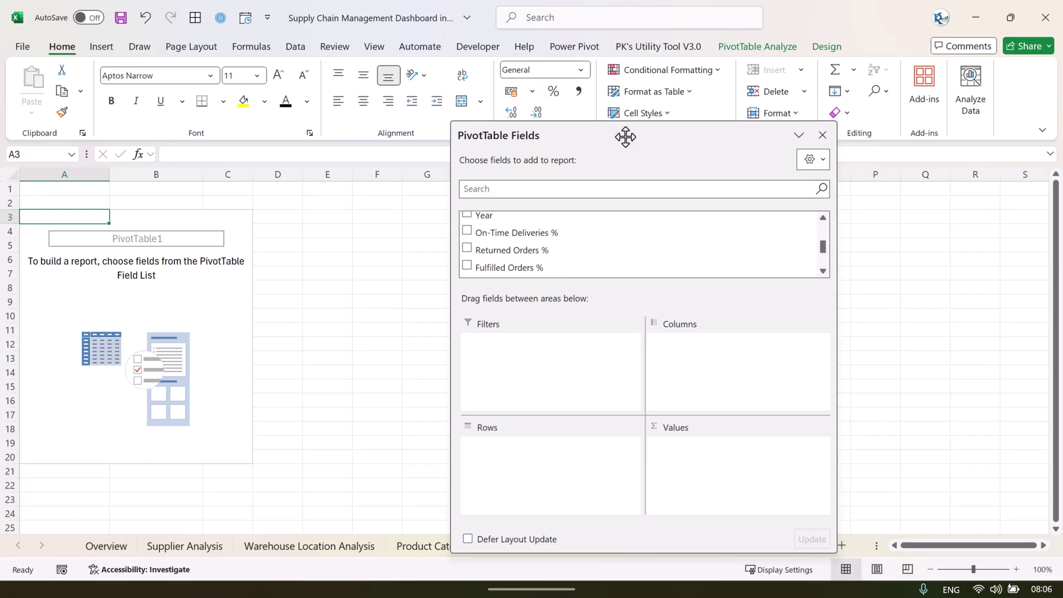
left_click_drag(624, 135, 585, 63)
left_click_drag(797, 480, 887, 560)
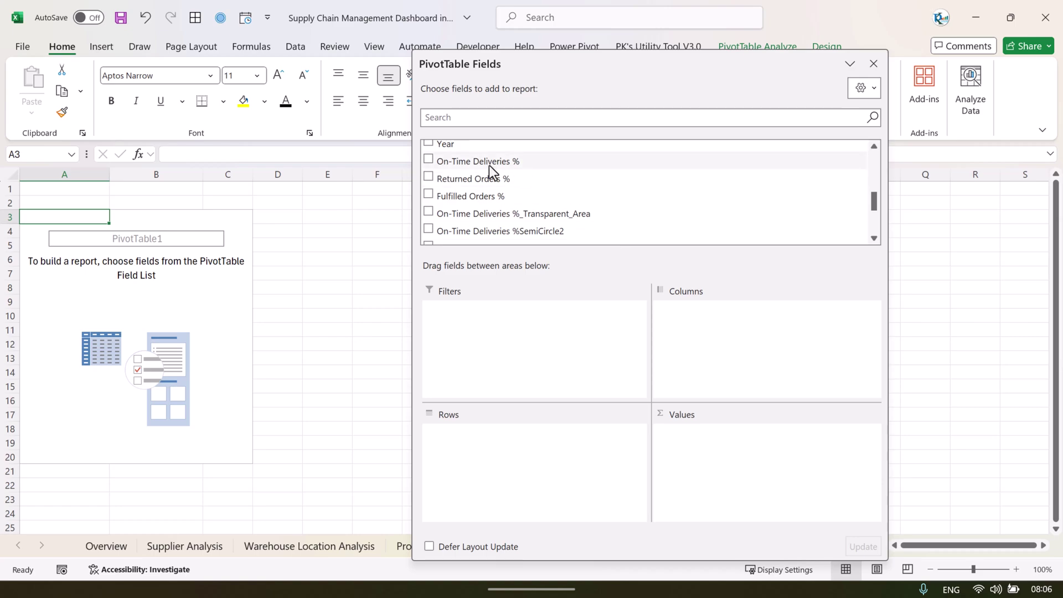
left_click_drag(489, 165, 702, 413)
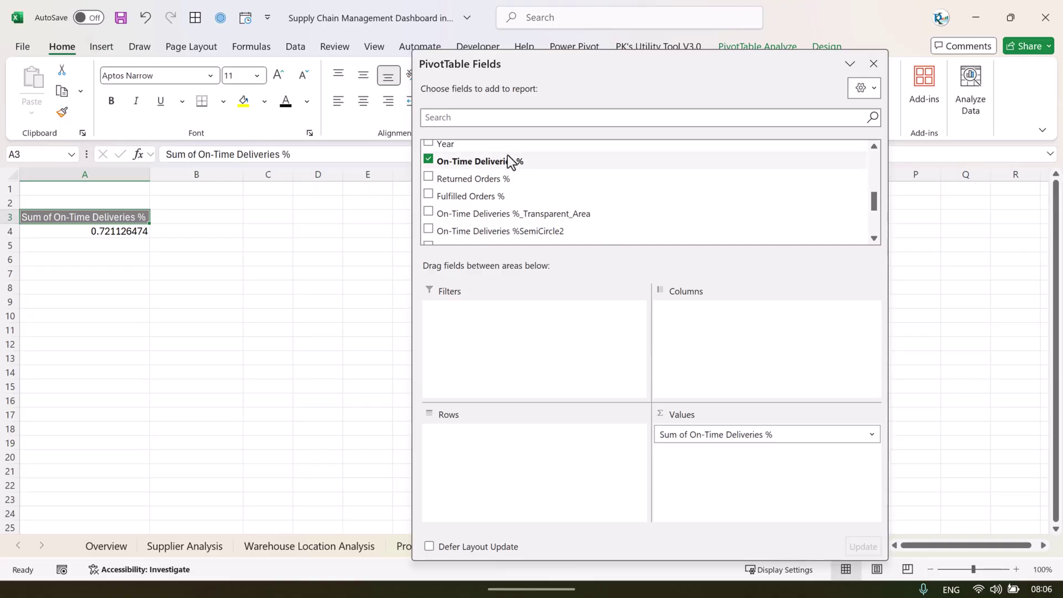
left_click_drag(554, 217, 802, 473)
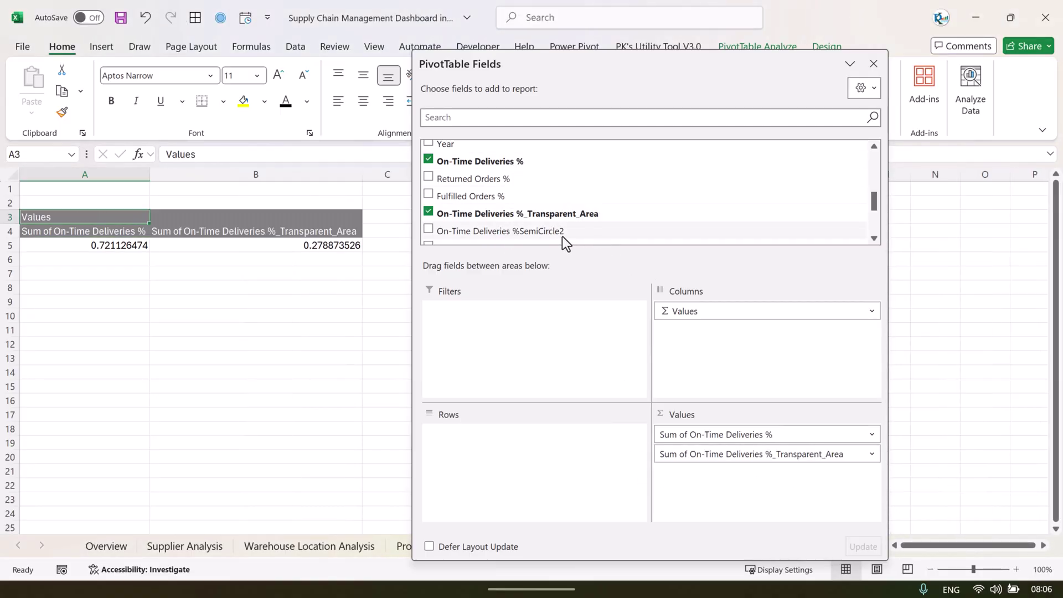
left_click_drag(539, 235, 780, 475)
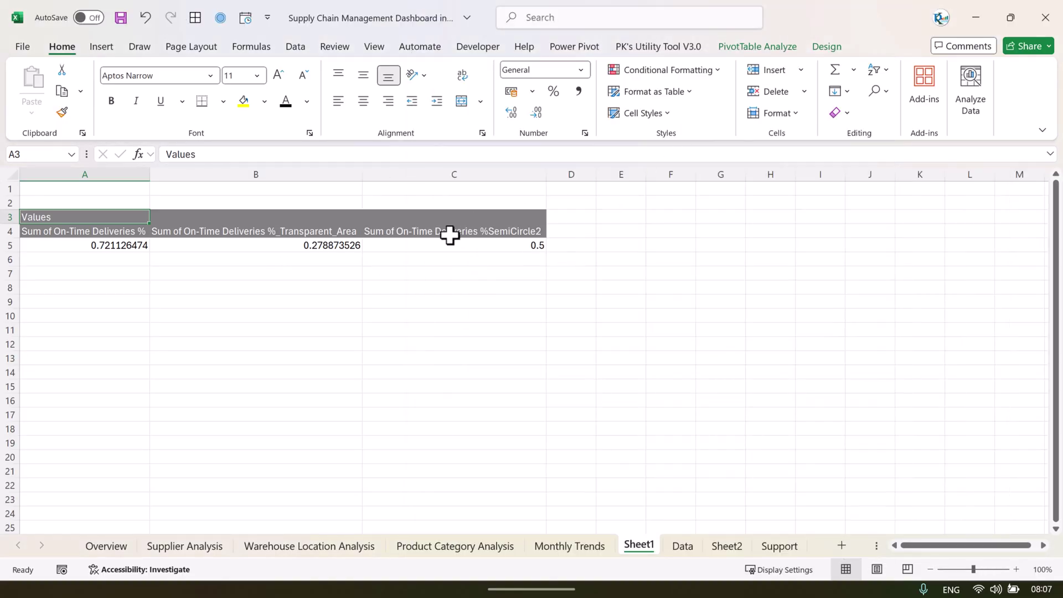
Step: Move the pivot table's Values field from columns to rows and select the three values in B4:B6
right_click(351, 245)
left_click(430, 559)
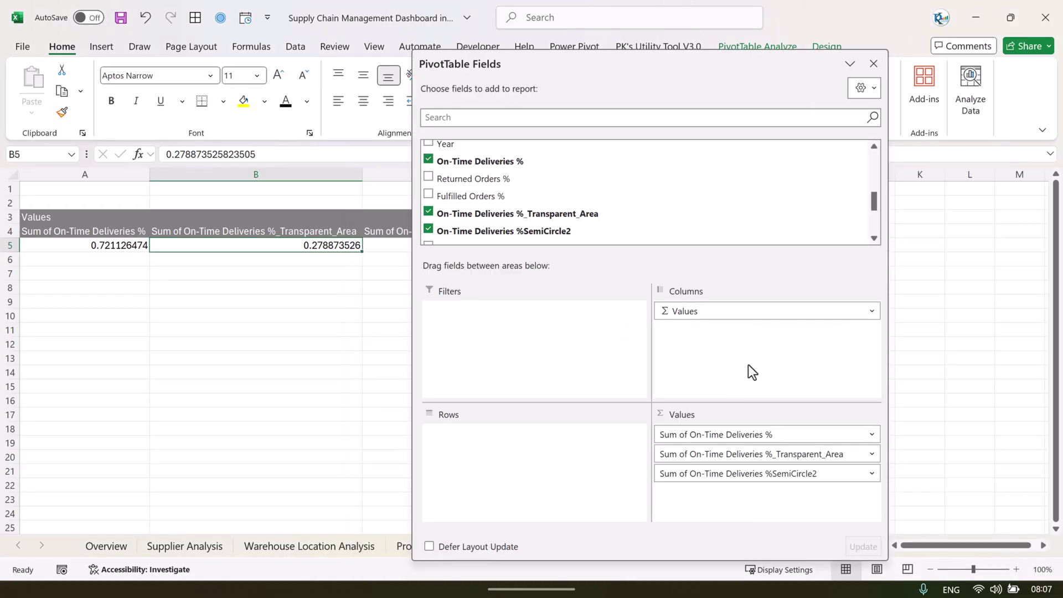
left_click_drag(716, 310, 535, 468)
left_click(264, 231)
left_click_drag(263, 232, 264, 256)
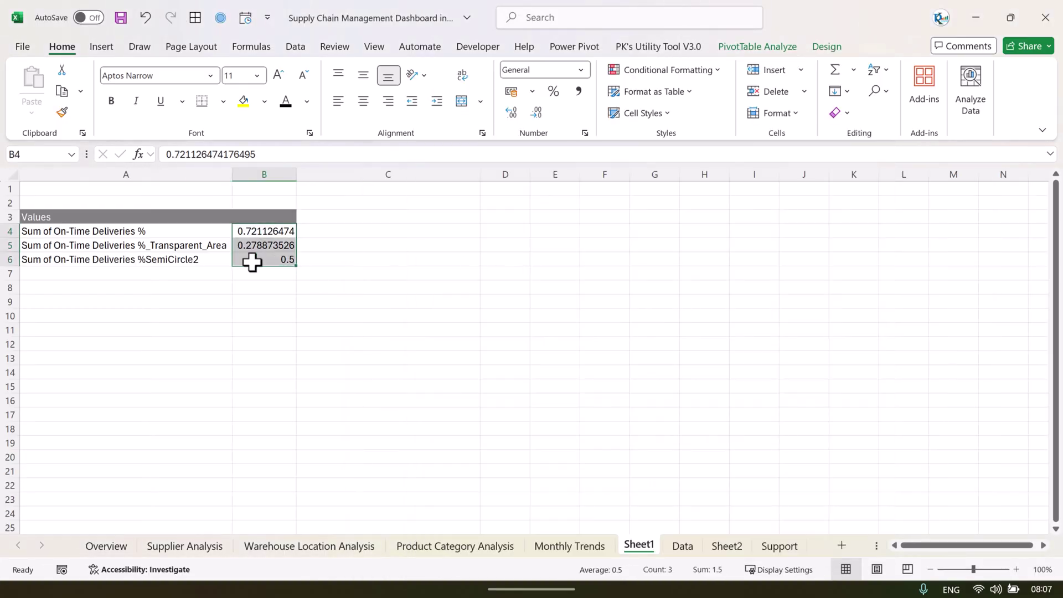
Step: Rename the transparent area value field in A5 to Transparent_Area
left_click(162, 244)
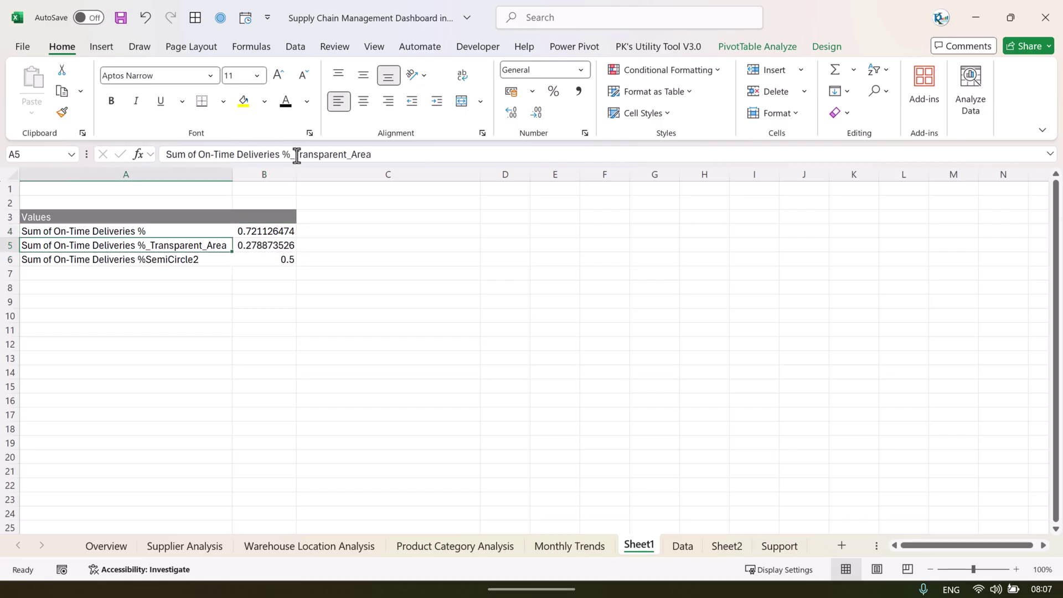
left_click_drag(297, 155, 131, 155)
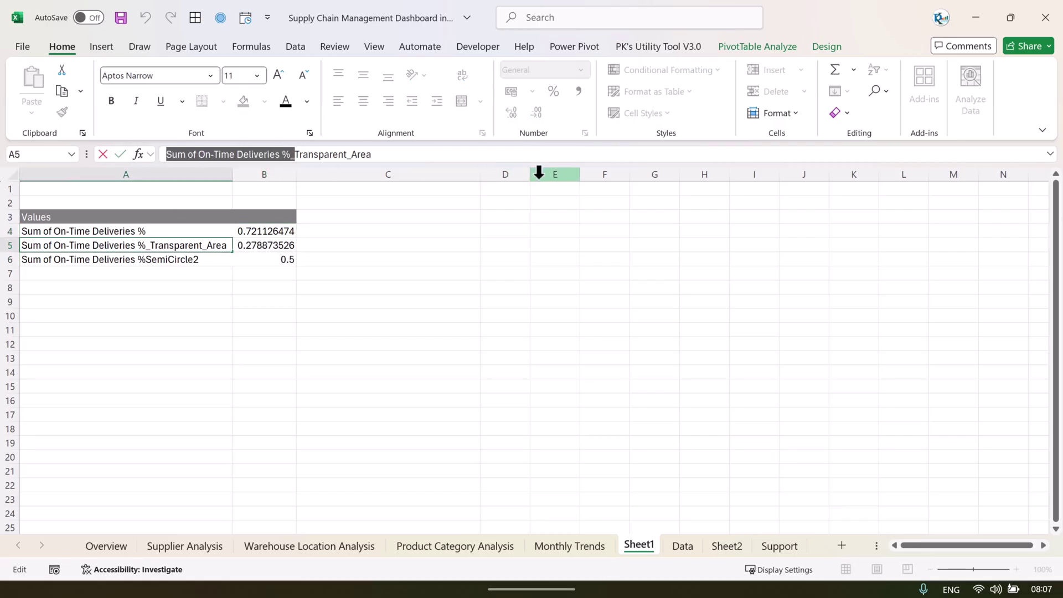
key("BackSpace")
key("Return")
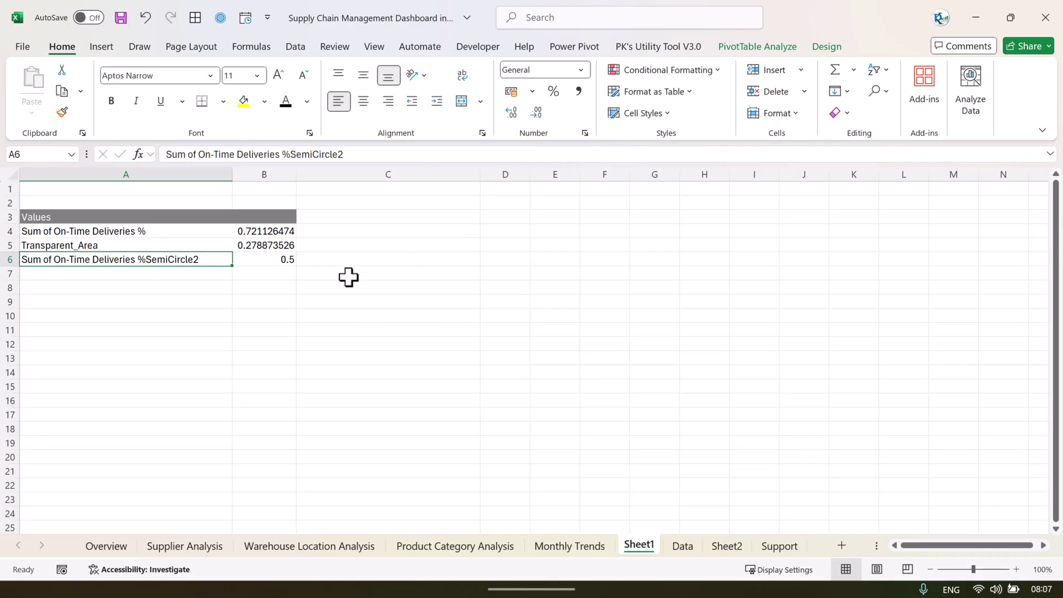
Step: Try the percent style directly on the values in B4:B5 and undo it
left_click(287, 231)
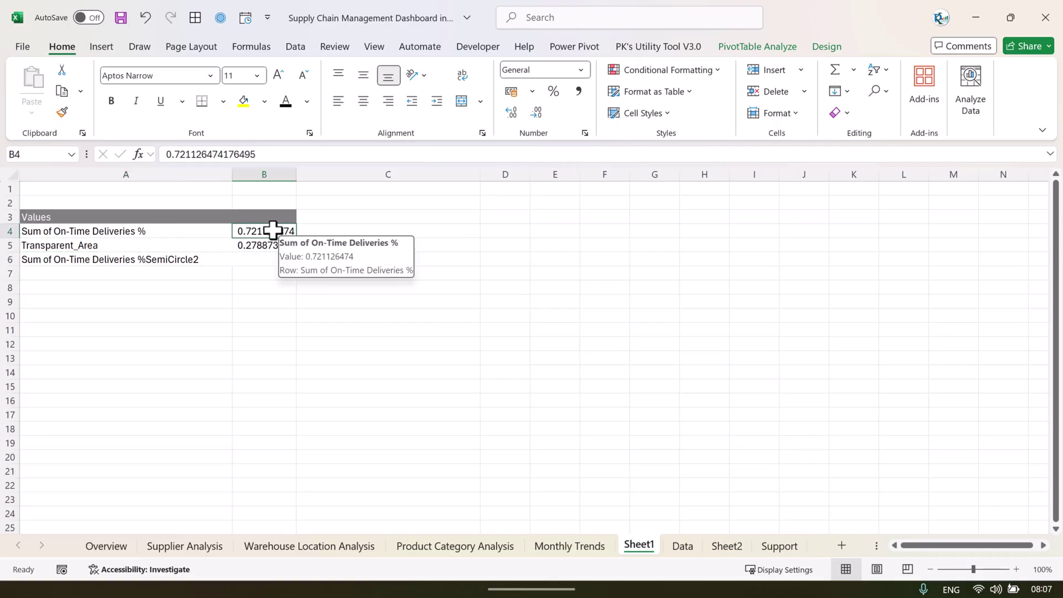
left_click_drag(272, 231, 267, 242)
left_click(553, 91)
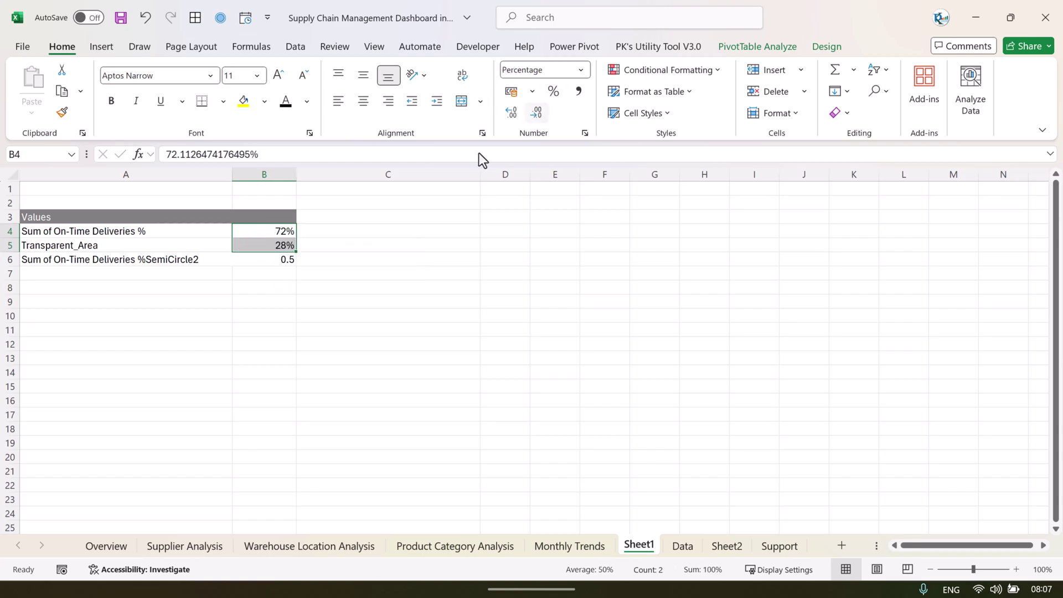
key("ctrl+z")
Step: Set the On-Time Deliveries % value field's number format to Percentage with 2 decimal places
double_click(109, 231)
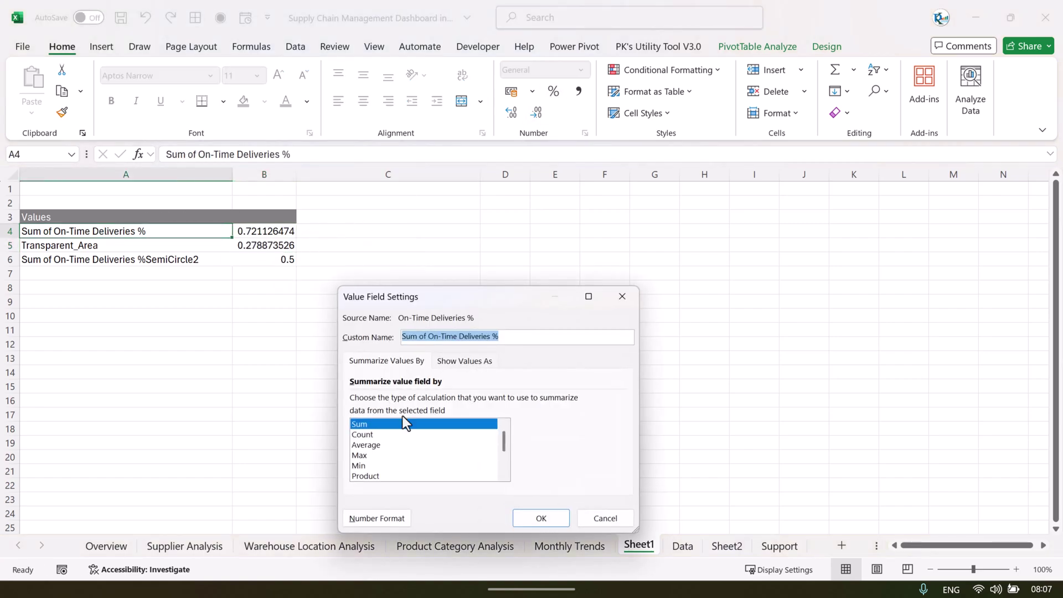
left_click(384, 522)
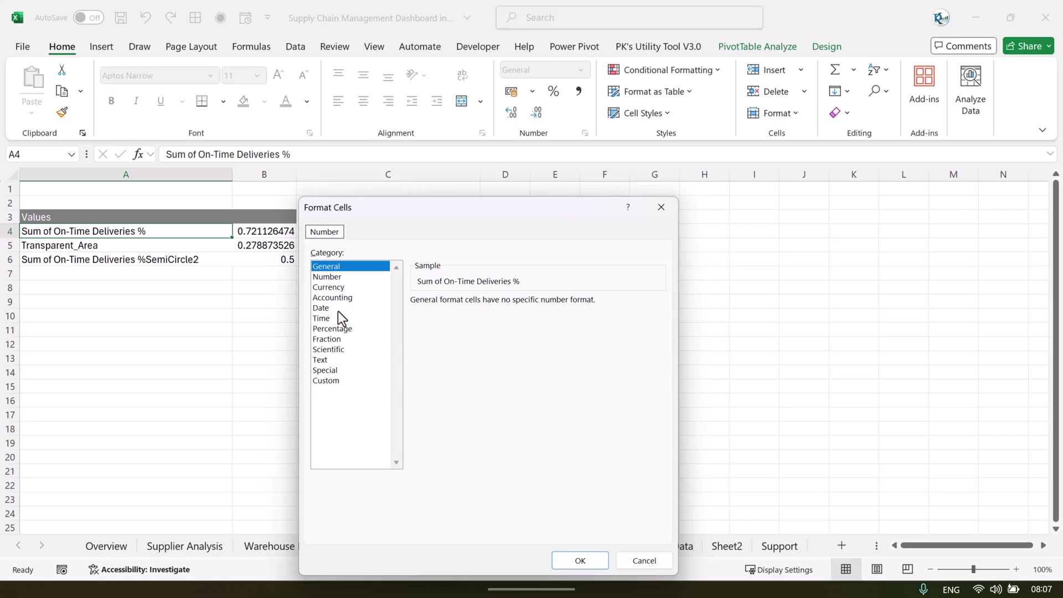
left_click(342, 329)
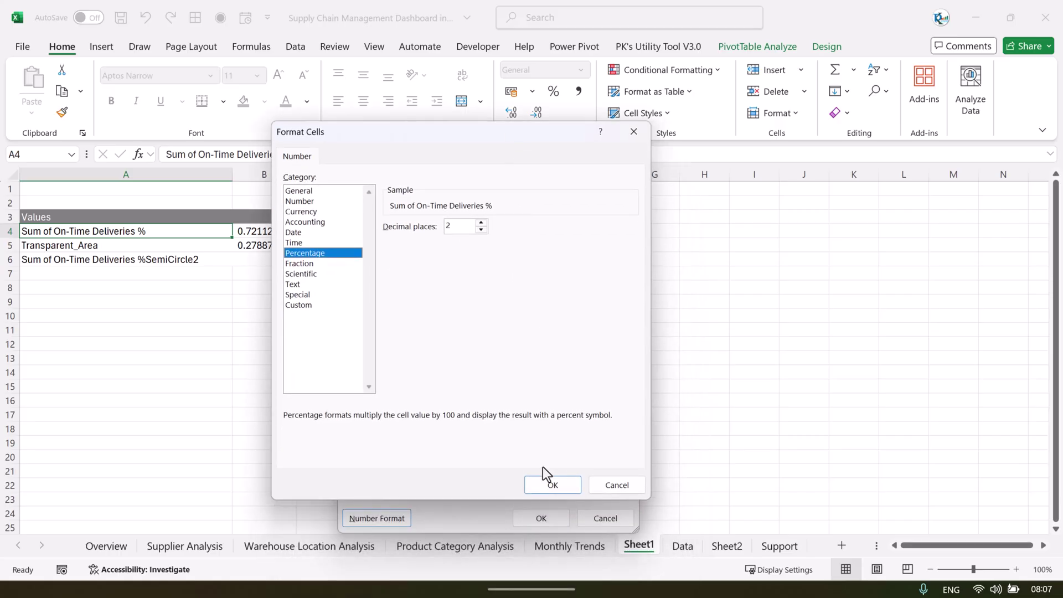
left_click(541, 480)
left_click(543, 516)
left_click(382, 306)
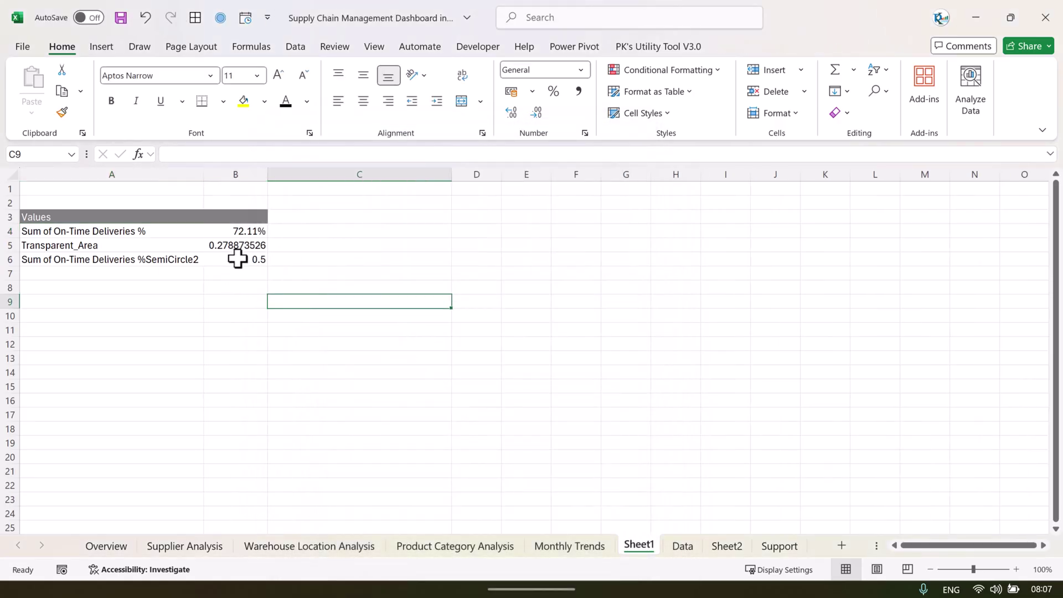
Step: Set the Transparent_Area value field's number format to Percentage with two decimal places
double_click(154, 246)
left_click(396, 520)
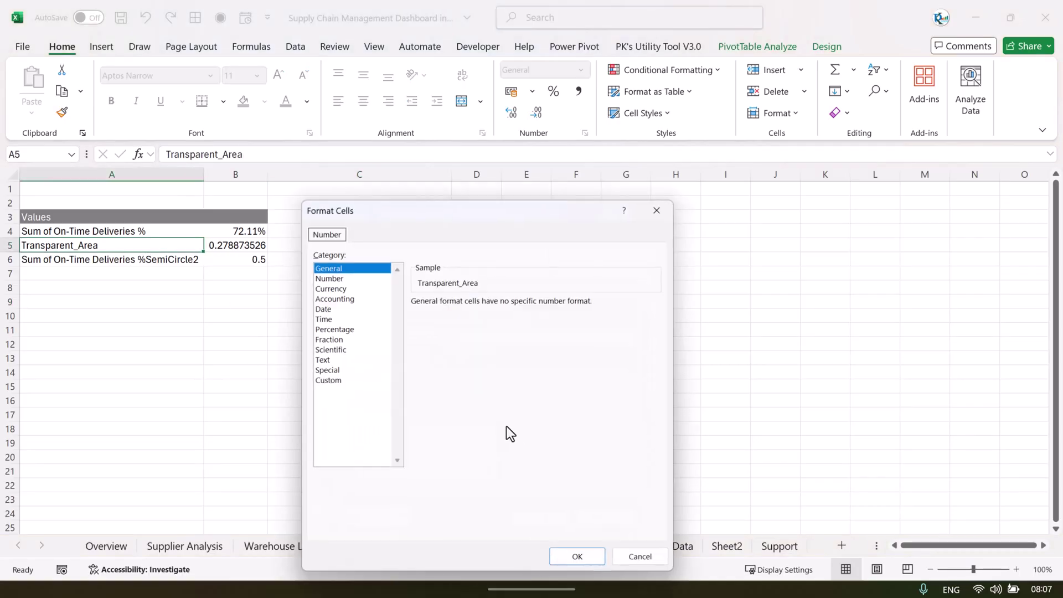
left_click(342, 329)
left_click(575, 558)
key("Return")
Step: Set the On-Time Deliveries %SemiCircle2 value field's number format to Percentage with two decimal places
double_click(138, 260)
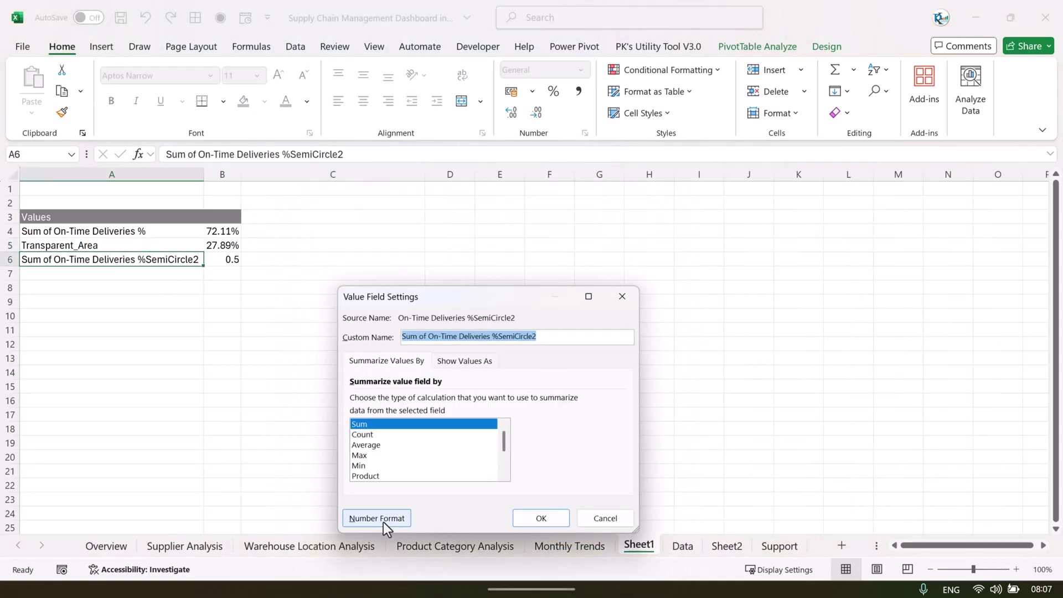
left_click(383, 515)
key("Return")
key("Return")
left_click(498, 368)
Step: Insert a doughnut pivot chart from the pivot table range A4:B6 and hide all its field buttons
left_click(164, 236)
left_click_drag(164, 235, 235, 258)
left_click(371, 258)
left_click_drag(161, 232, 236, 257)
left_click(108, 50)
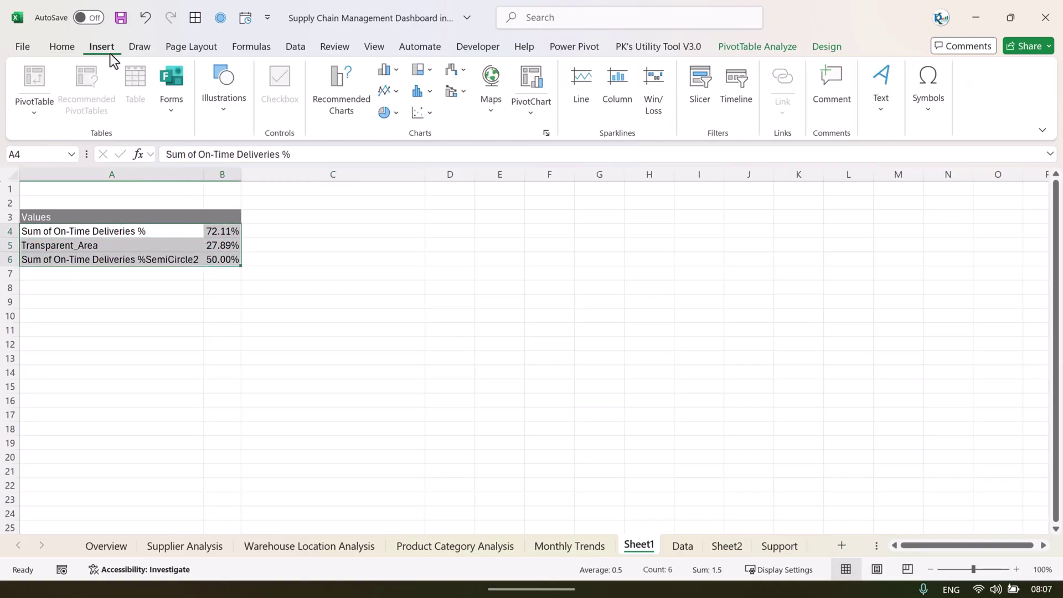
left_click(394, 113)
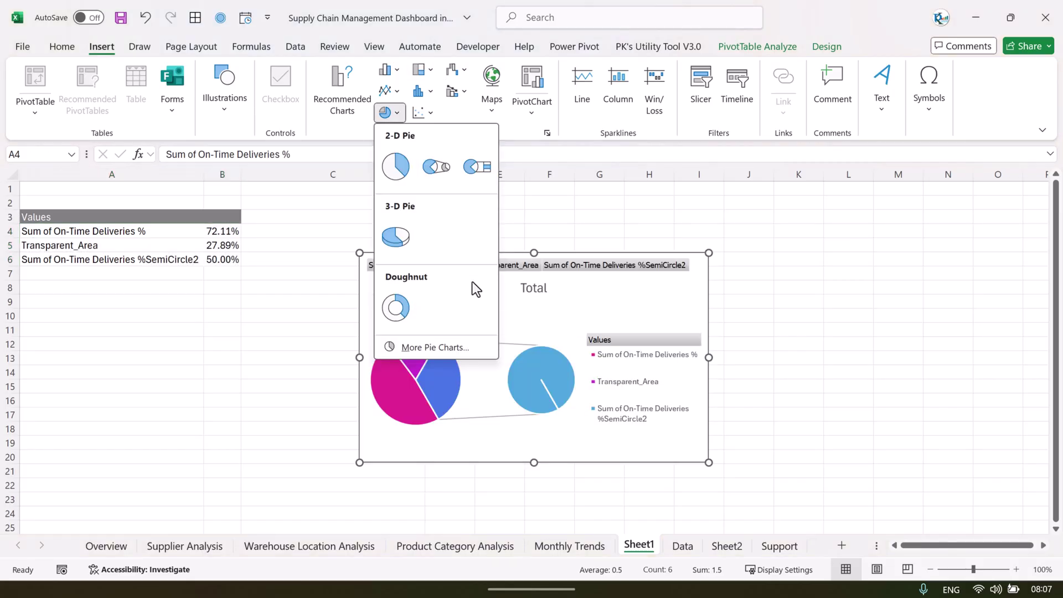
left_click(395, 315)
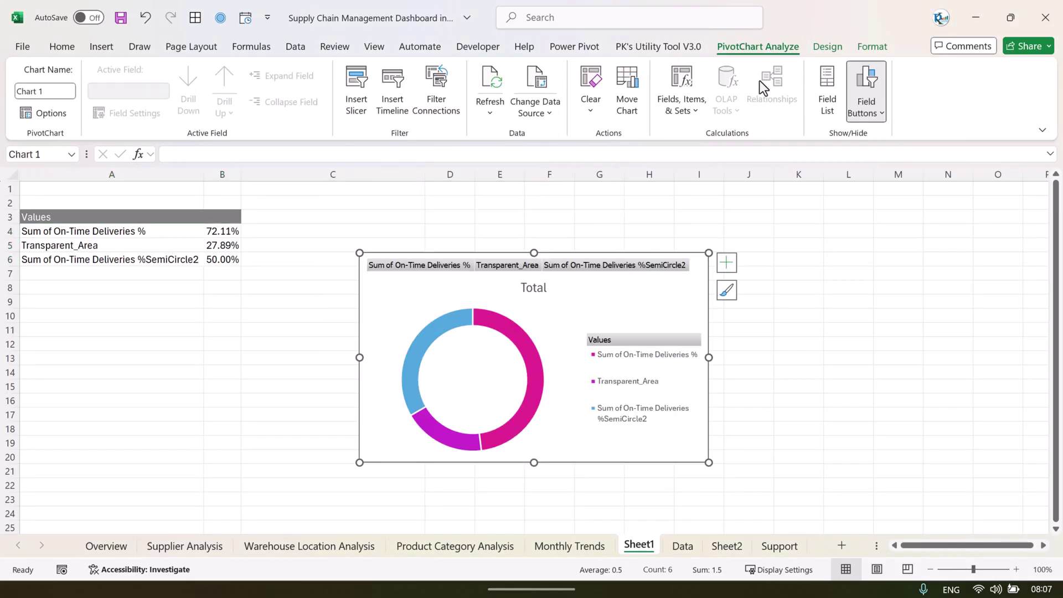
left_click(882, 115)
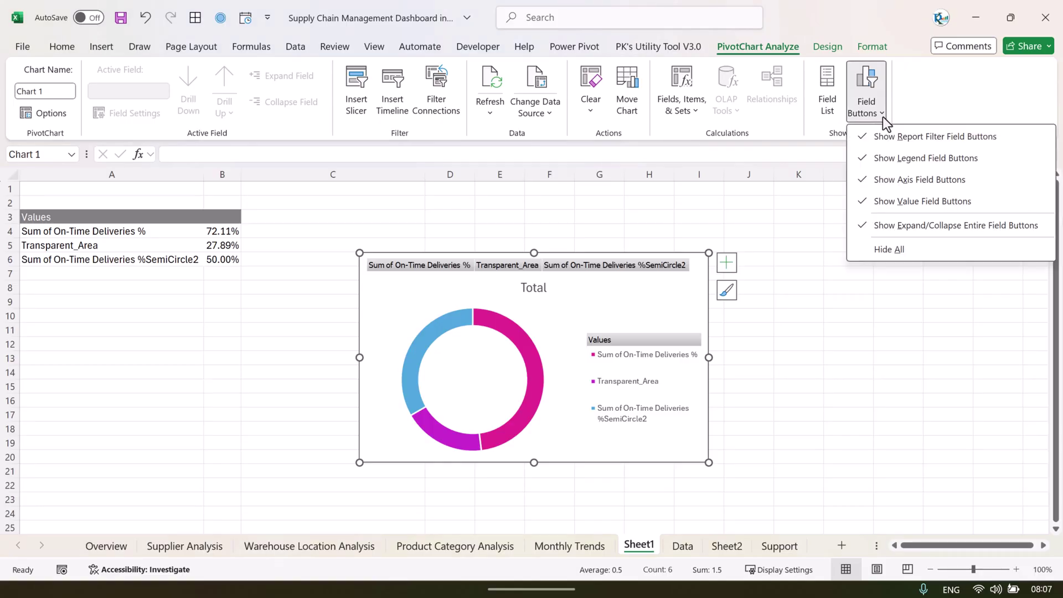
left_click(909, 249)
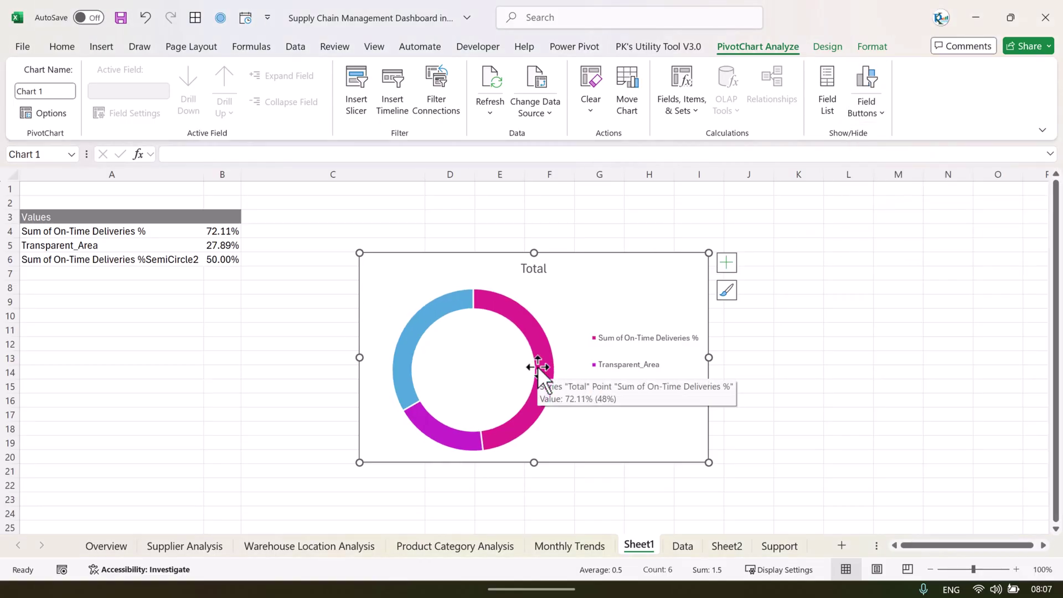
Step: Set the doughnut series' angle of first slice to 240° and its doughnut hole size to 65%
left_click(538, 339)
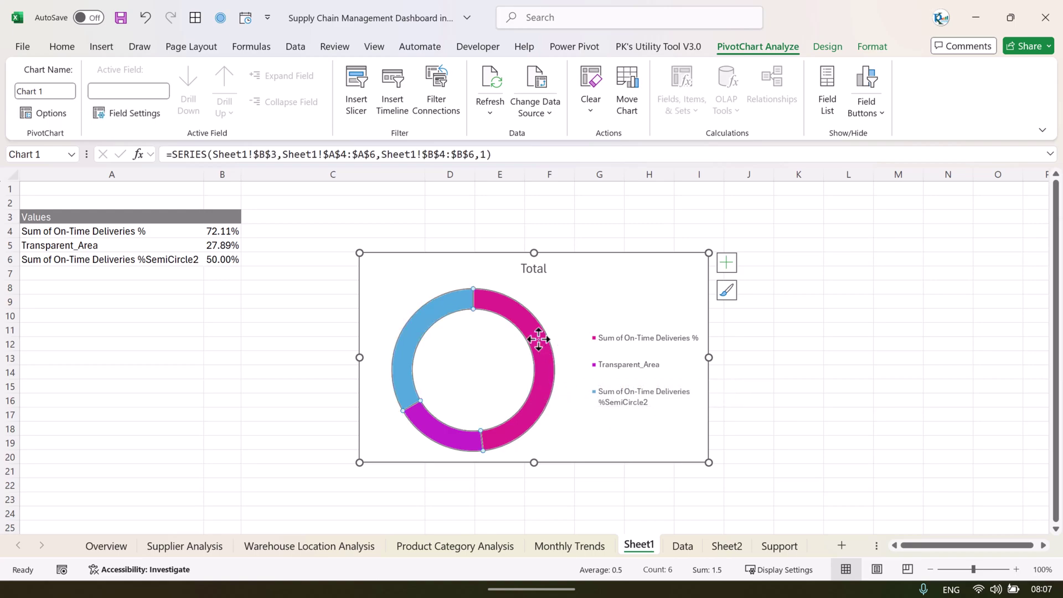
right_click(538, 339)
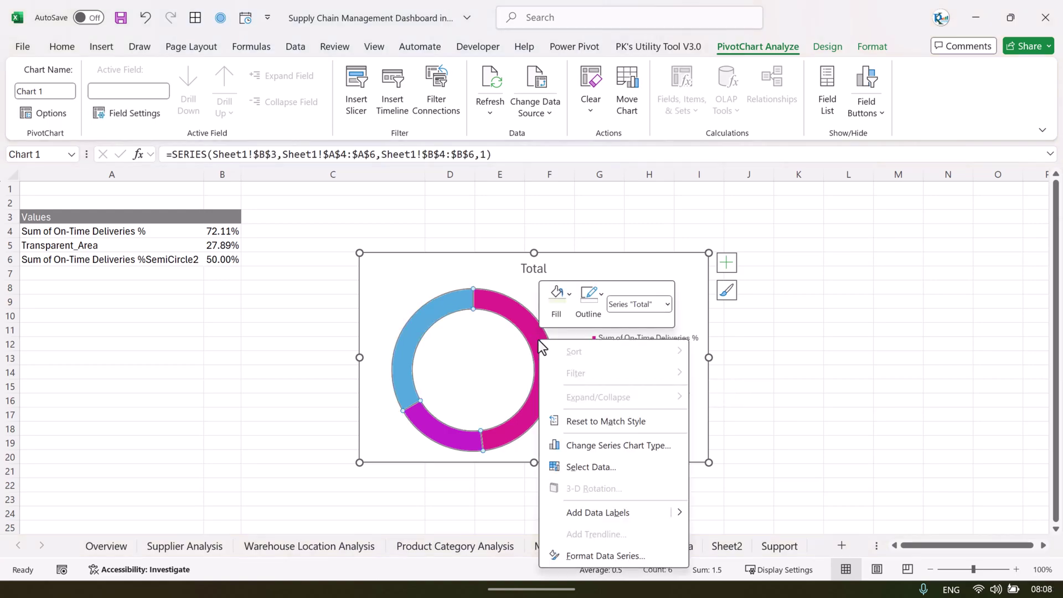
left_click(636, 556)
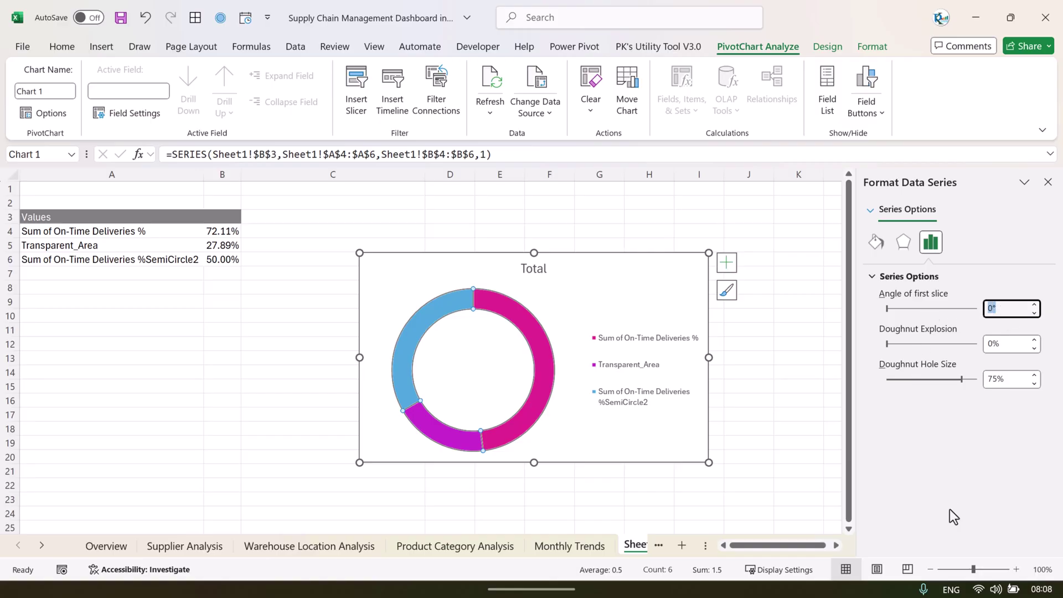
type("240")
key("Return")
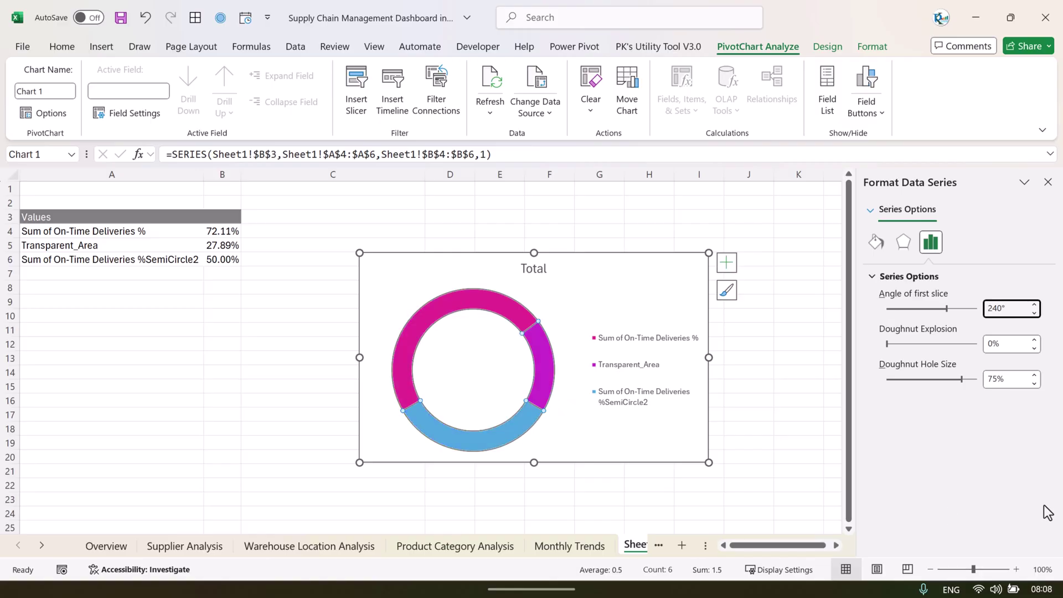
left_click(1008, 380)
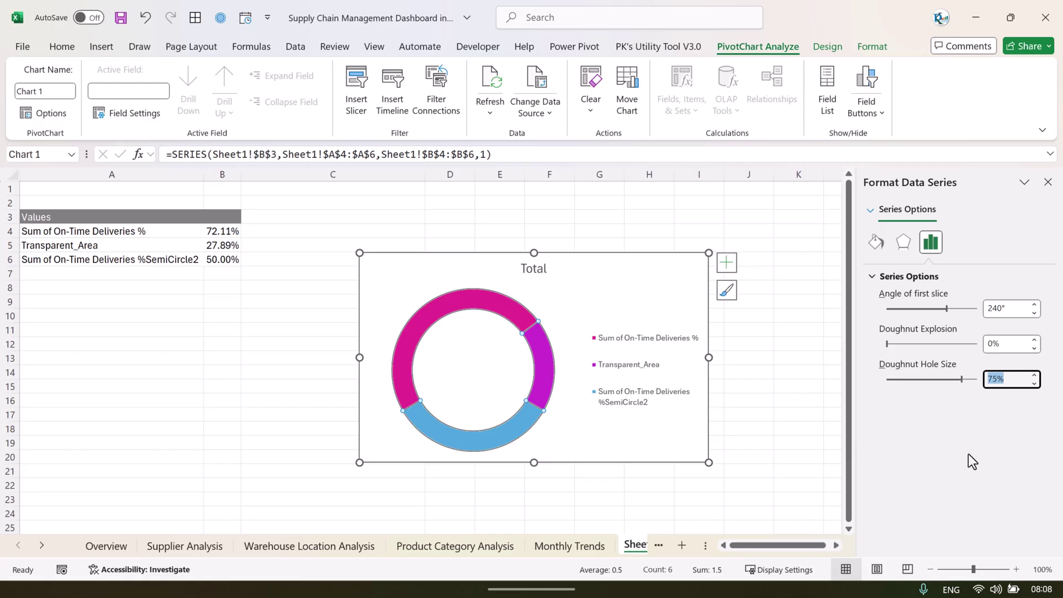
type("65")
key("Return")
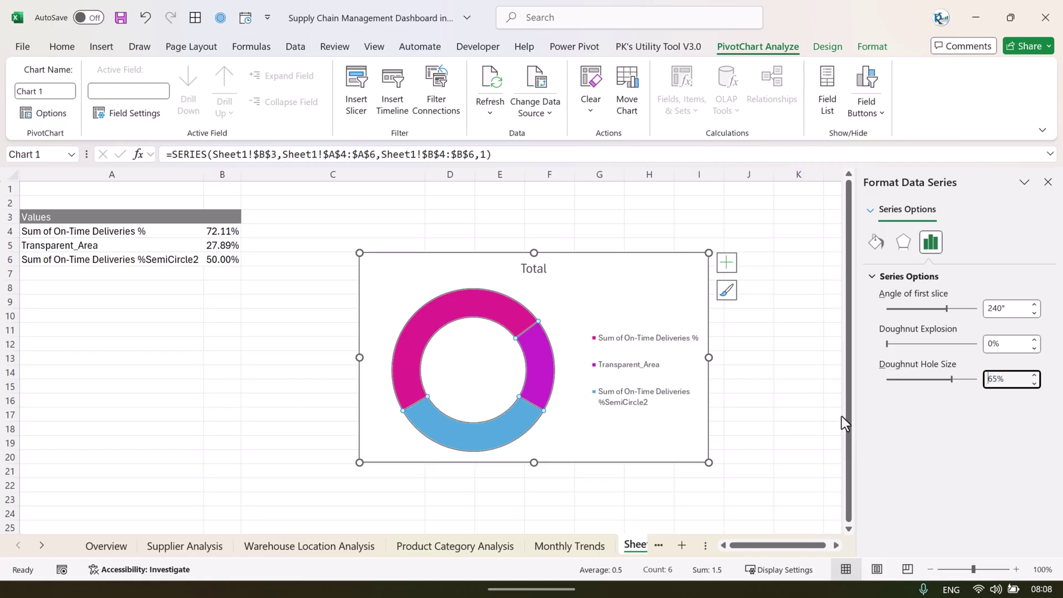
Step: Remove the legend from the doughnut chart
left_click(686, 388)
left_click(726, 262)
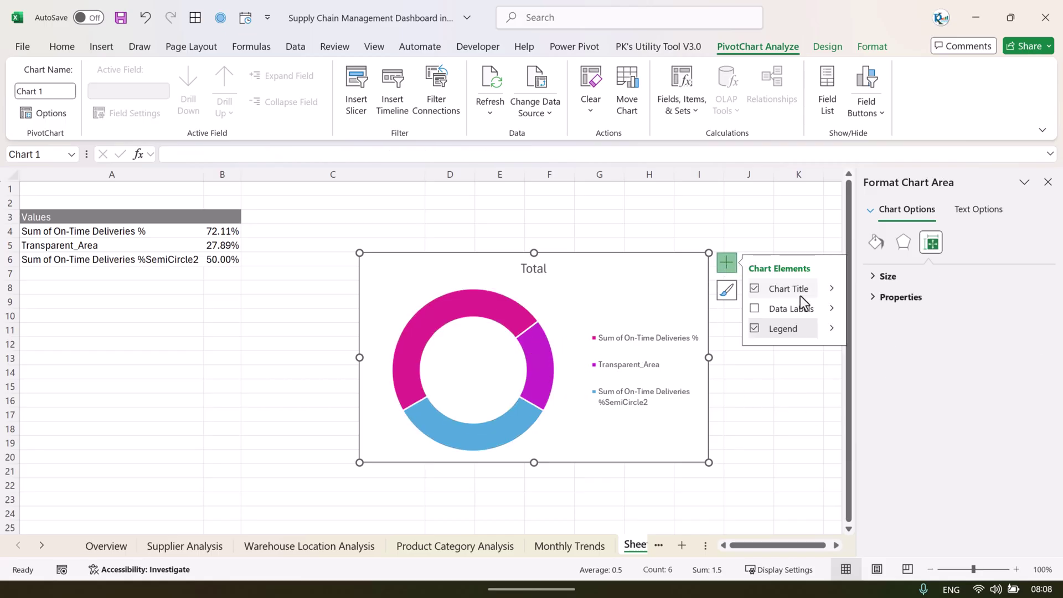
left_click(753, 330)
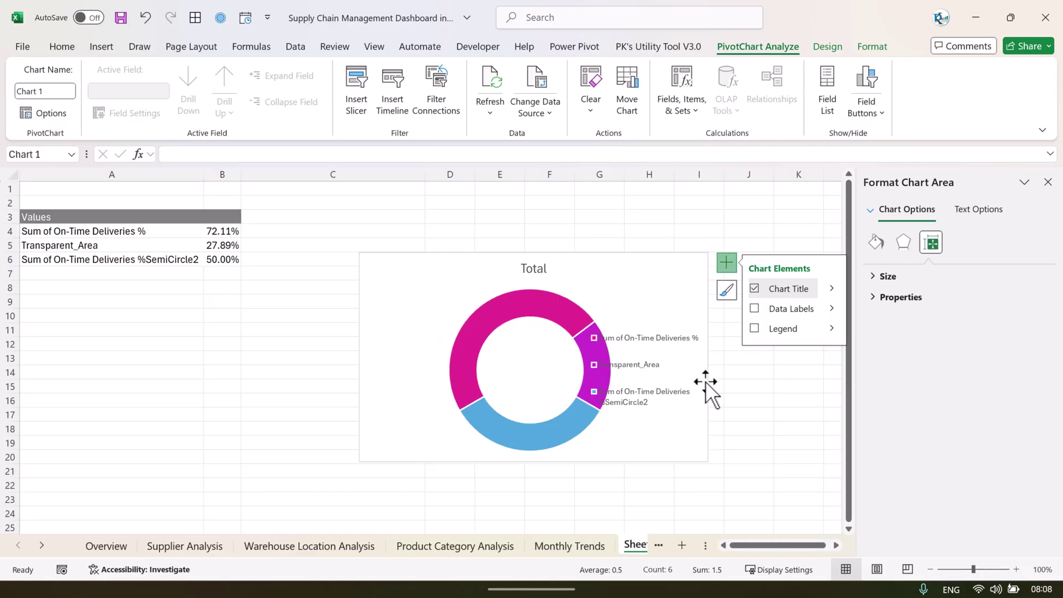
Step: Remove the outline from the whole doughnut series with No Outline
left_click(545, 309)
left_click(872, 45)
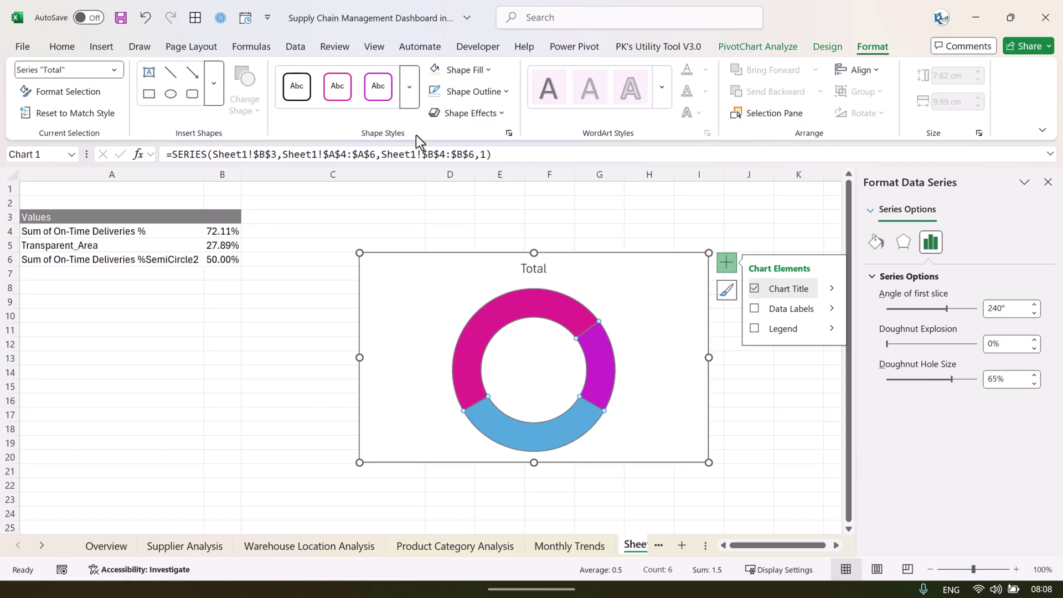
left_click(481, 93)
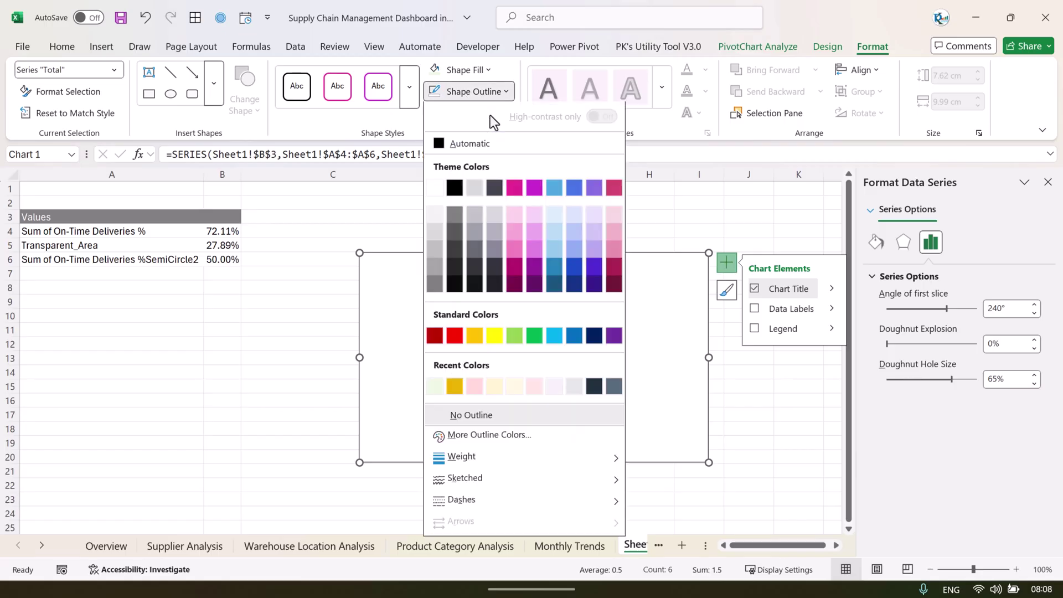
left_click(483, 424)
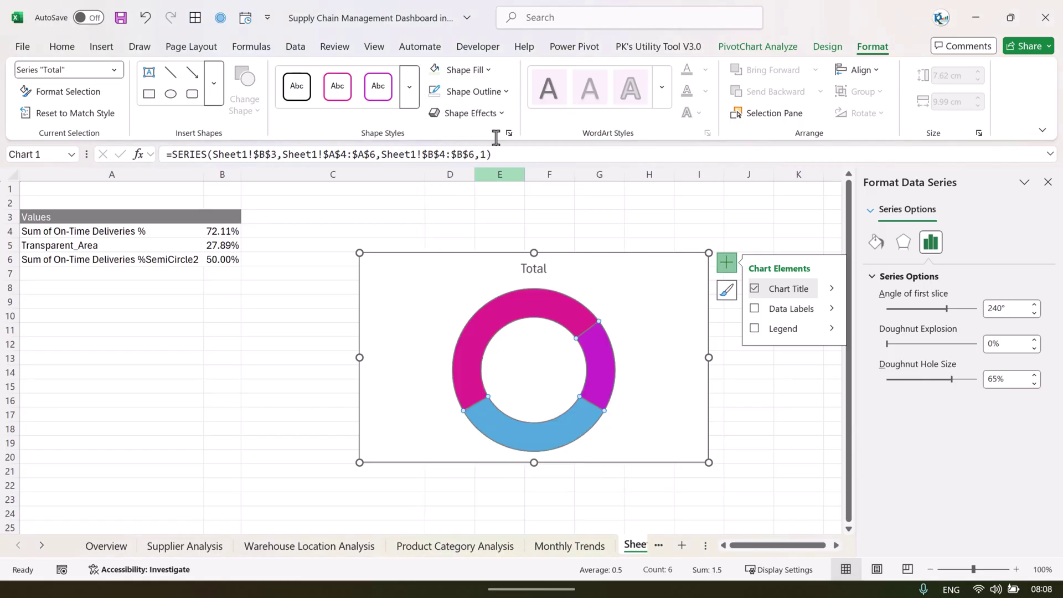
Step: Make the On-Time Deliveries %SemiCircle2 slice invisible with No Fill
left_click(633, 327)
left_click(563, 430)
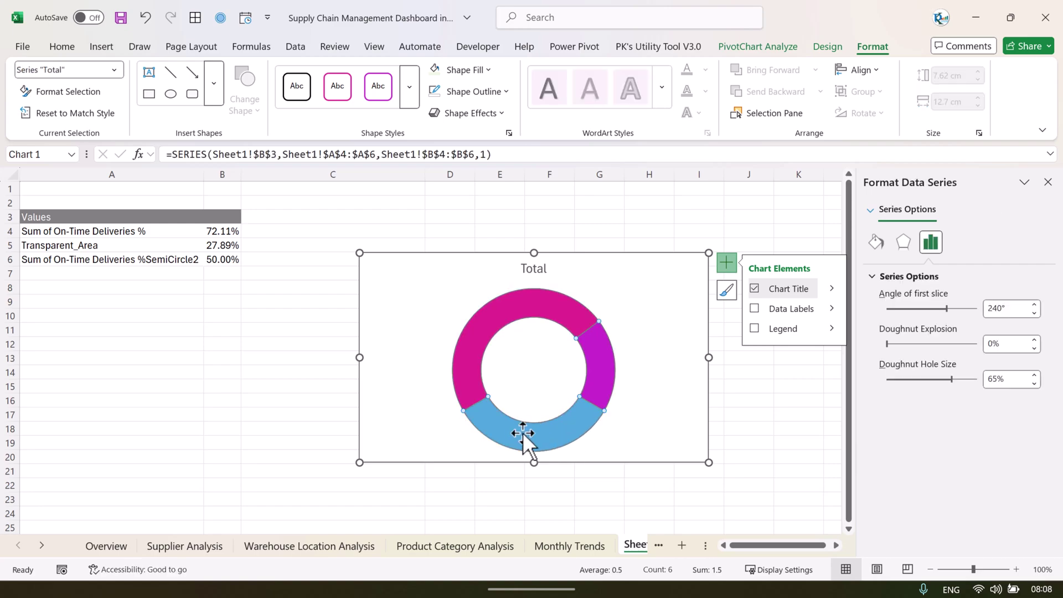
left_click(569, 435)
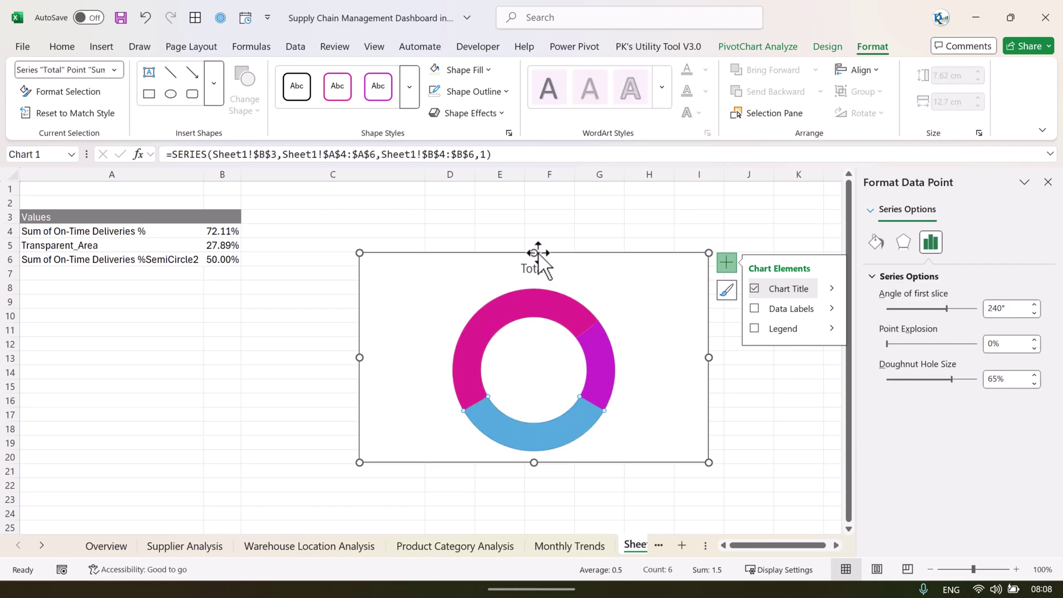
left_click(462, 70)
left_click(468, 396)
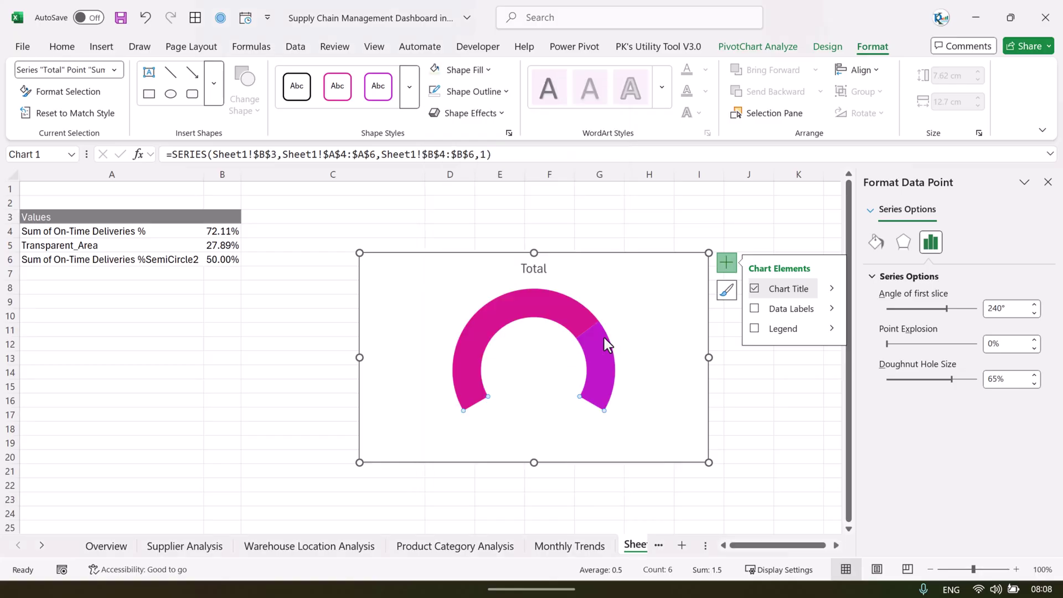
Step: Fill the On-Time Deliveries % slice with standard light green and a dark-variation gradient that runs dark to light from left to right
left_click(498, 304)
left_click(510, 310)
left_click(509, 310)
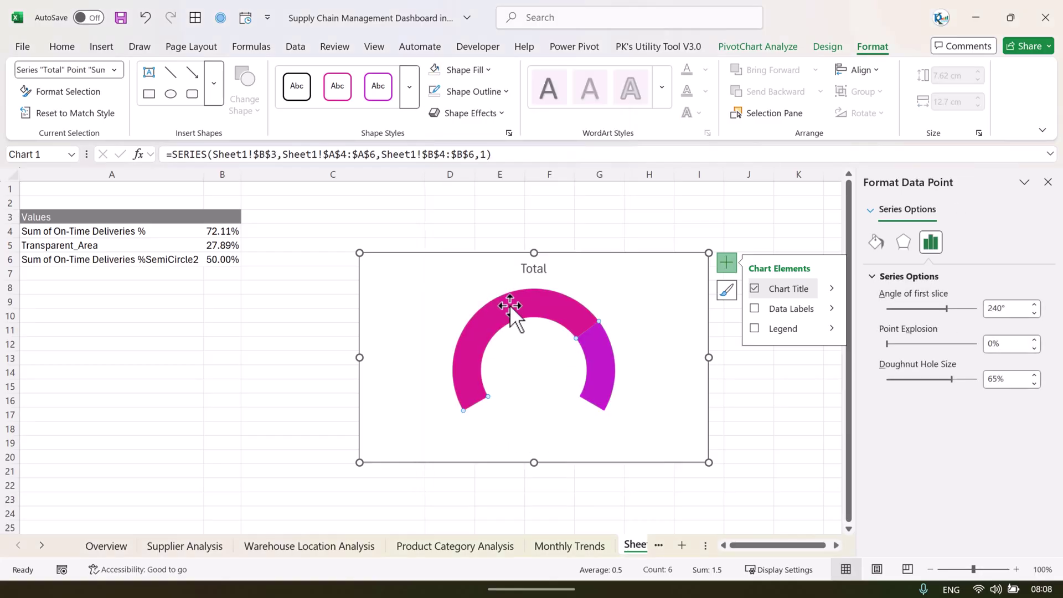
left_click(462, 69)
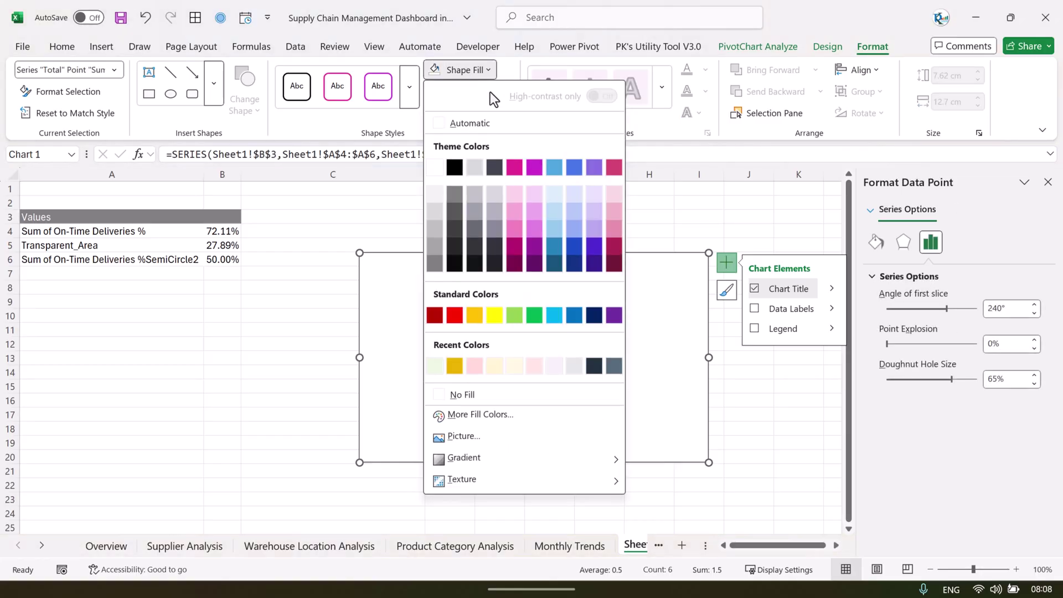
left_click(516, 314)
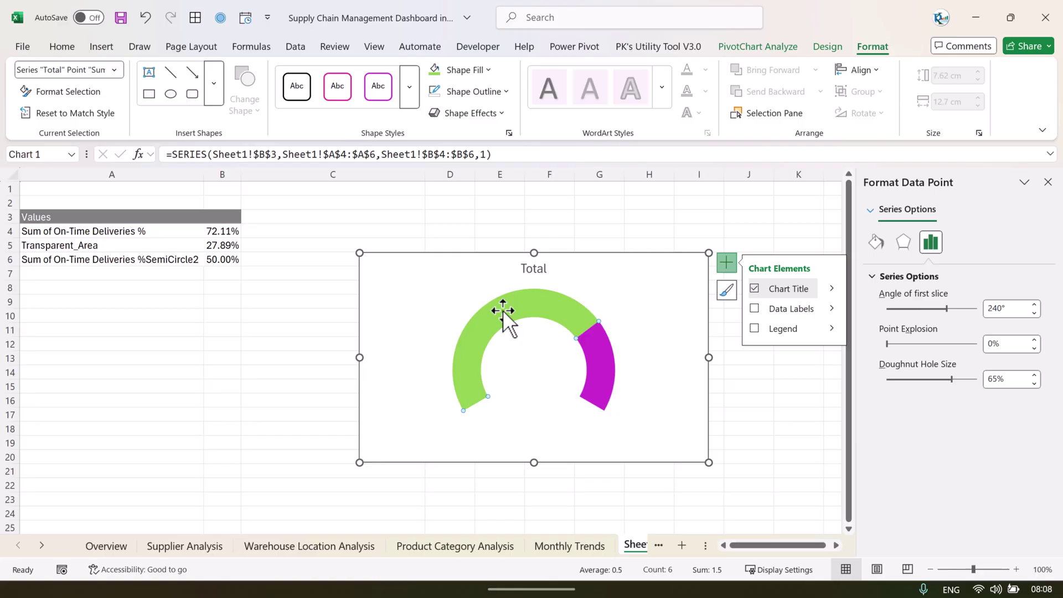
left_click(466, 73)
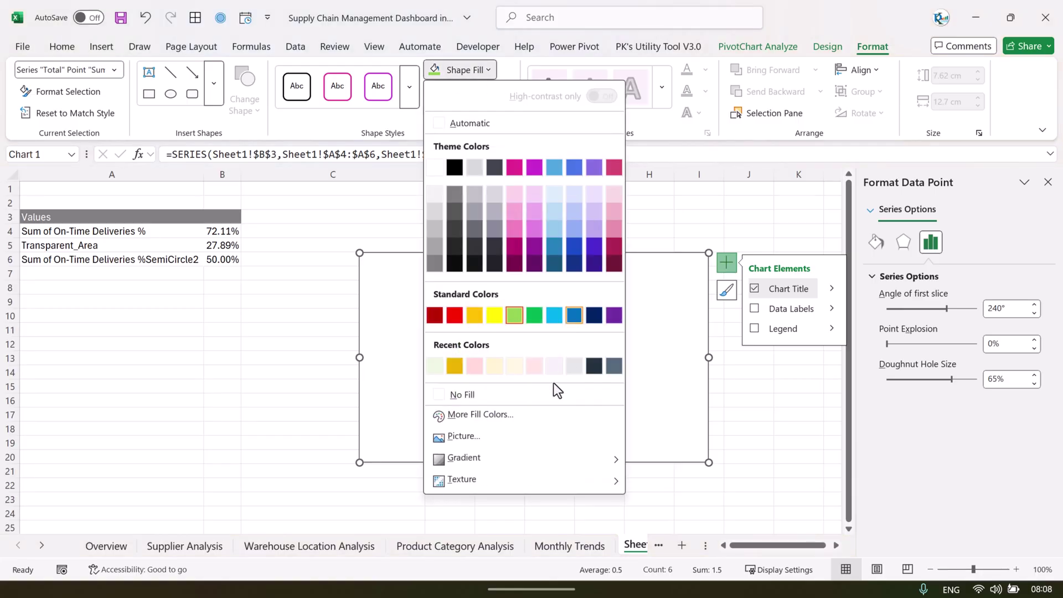
mouse_move(542, 457)
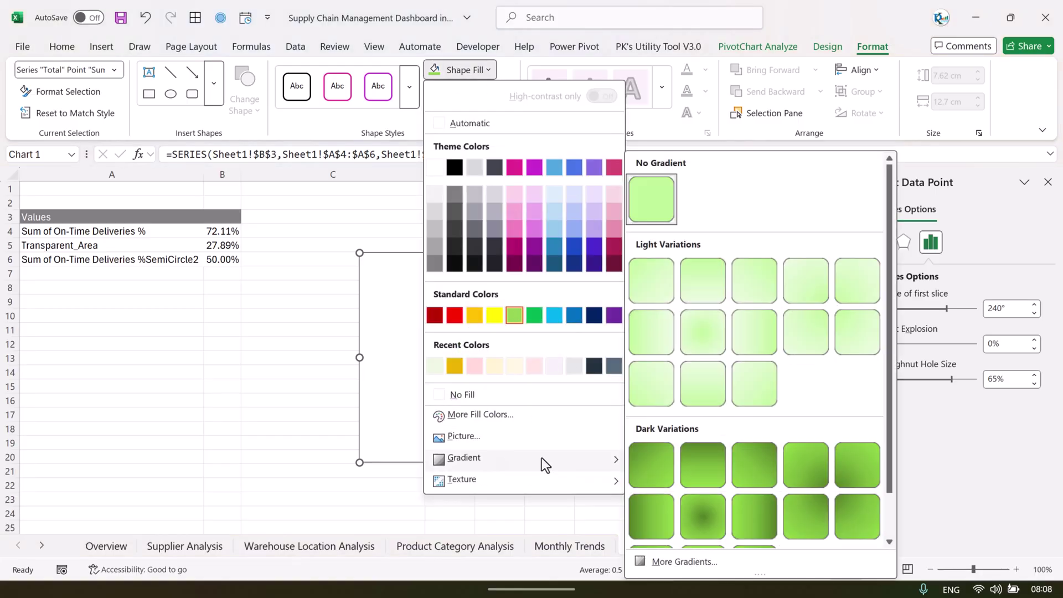
left_click(649, 516)
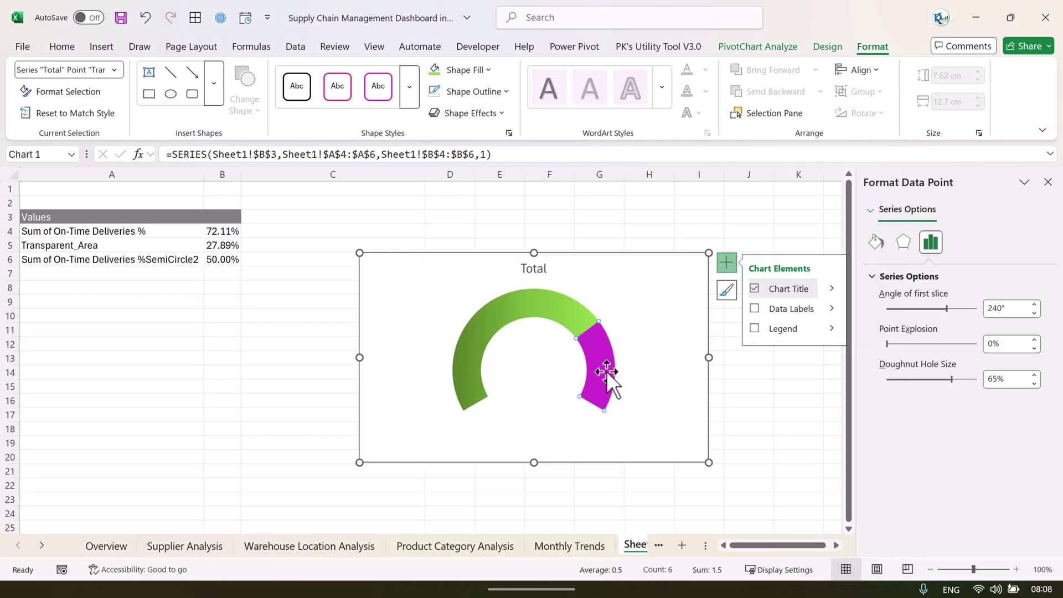
Step: Fill the Transparent_Area slice with a custom, very pale tint of the standard light green
left_click(466, 71)
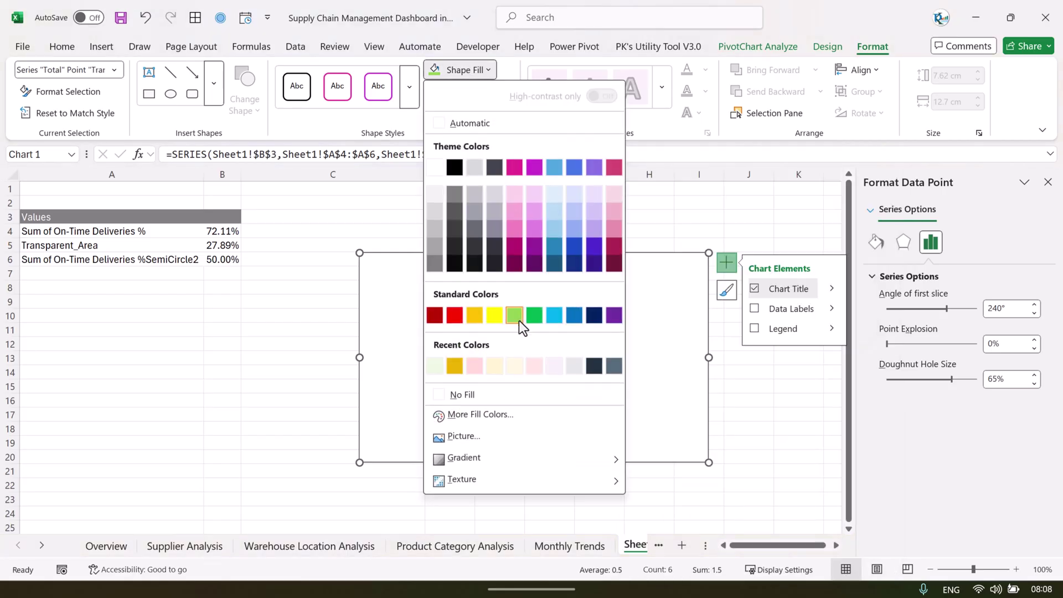
left_click(519, 320)
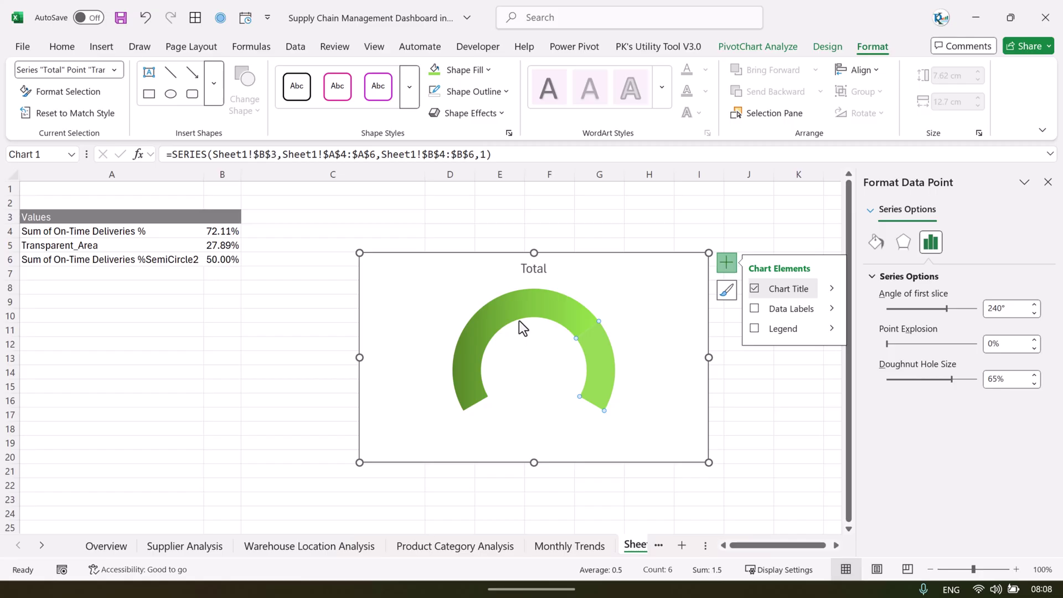
left_click(461, 70)
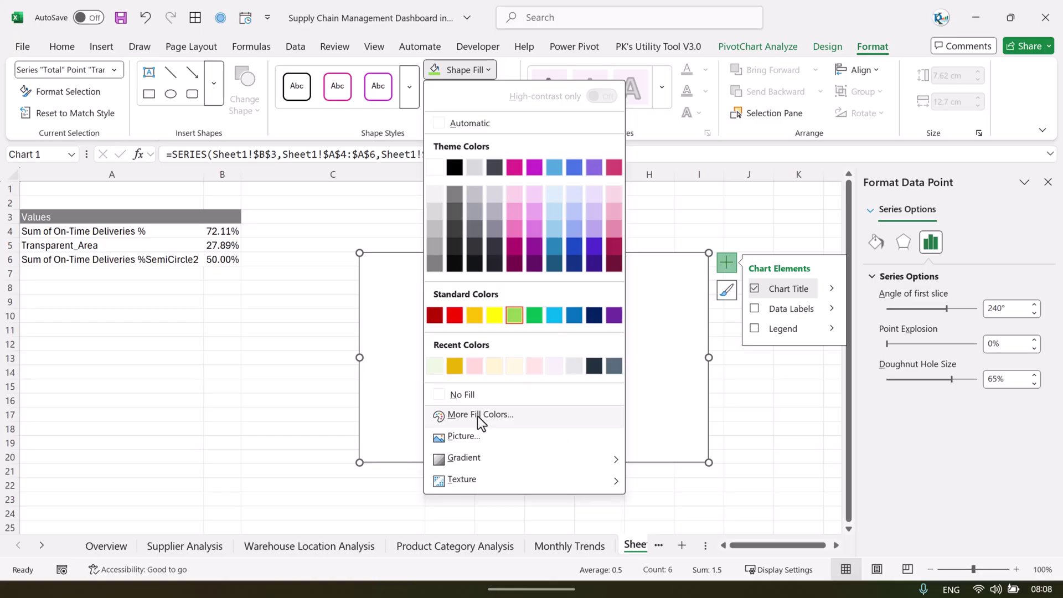
left_click(477, 417)
left_click_drag(513, 369, 513, 351)
left_click(558, 314)
left_click(513, 377)
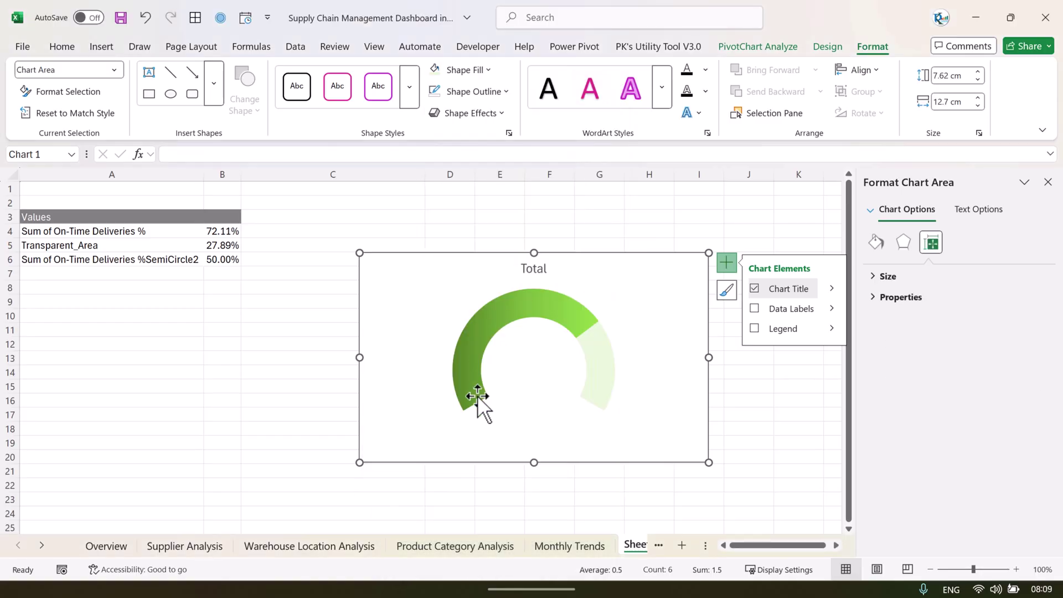
Step: Move the chart closer to the pivot table and draw a text box about 2.66 × 1.16 cm inside the doughnut's hole
left_click_drag(486, 251, 425, 230)
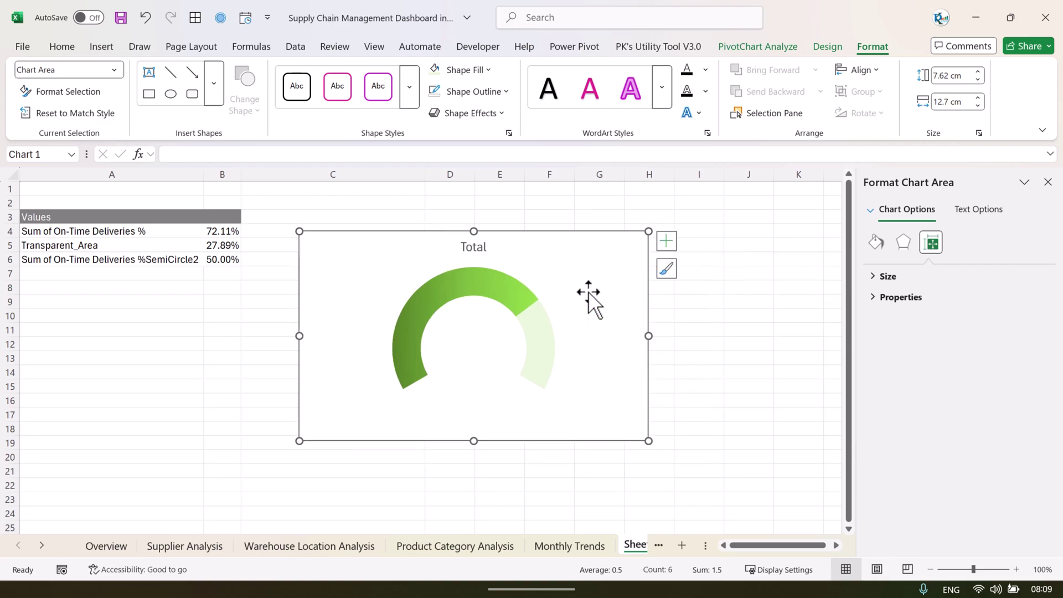
left_click(102, 46)
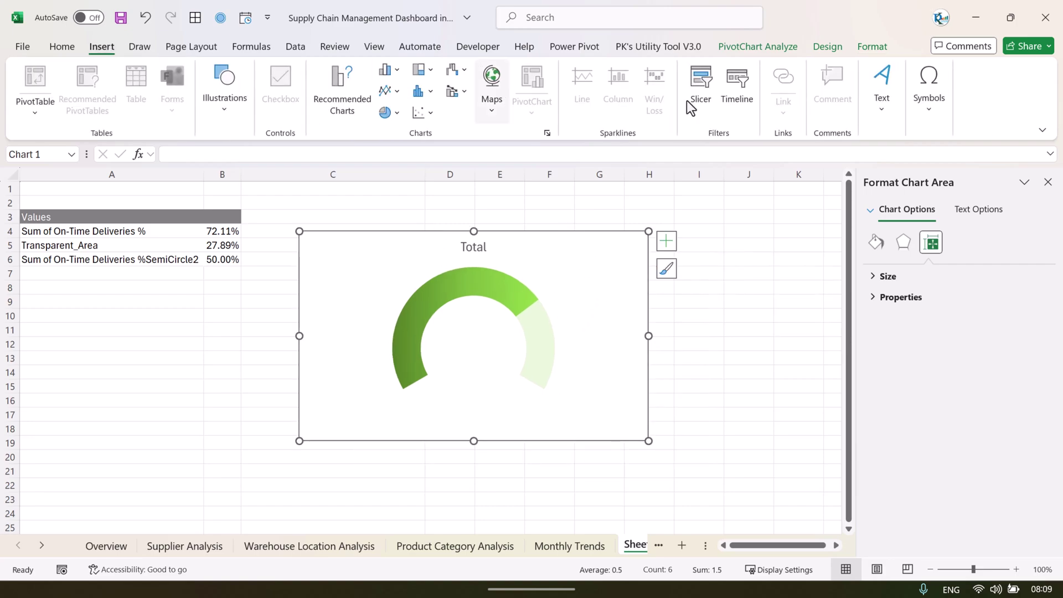
left_click(880, 105)
left_click(880, 168)
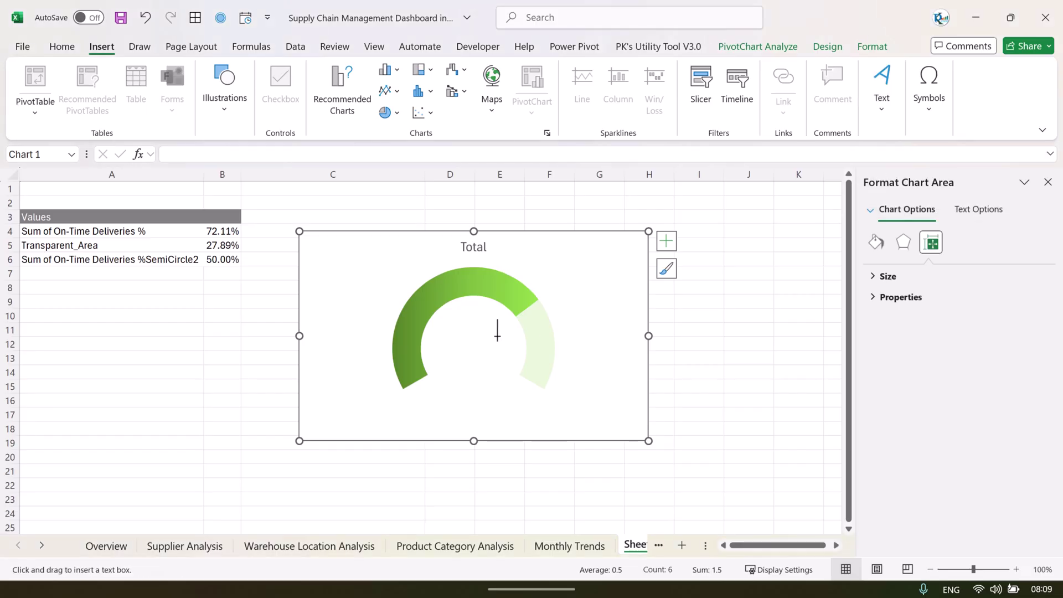
left_click_drag(437, 324, 511, 356)
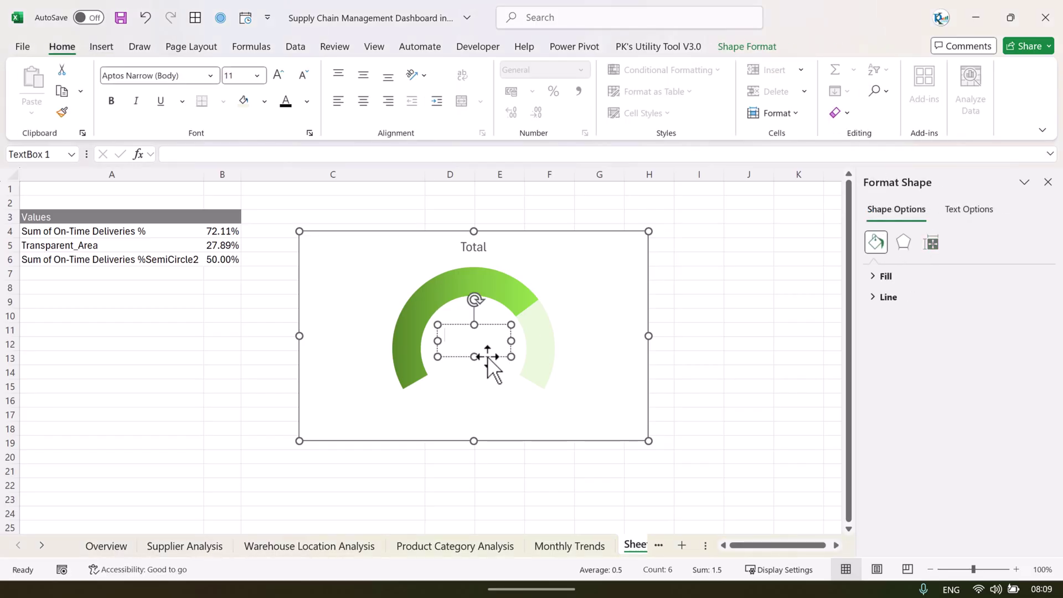
key("Escape")
Step: Link the text box to cell B4 of Sheet1 and centre its text horizontally and vertically
left_click(186, 155)
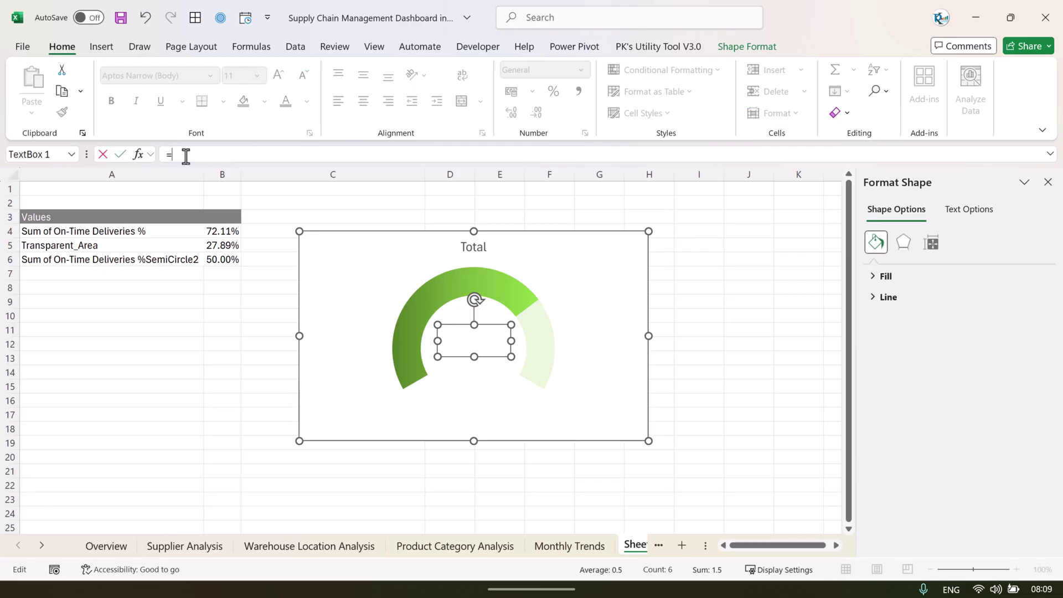
left_click(224, 229)
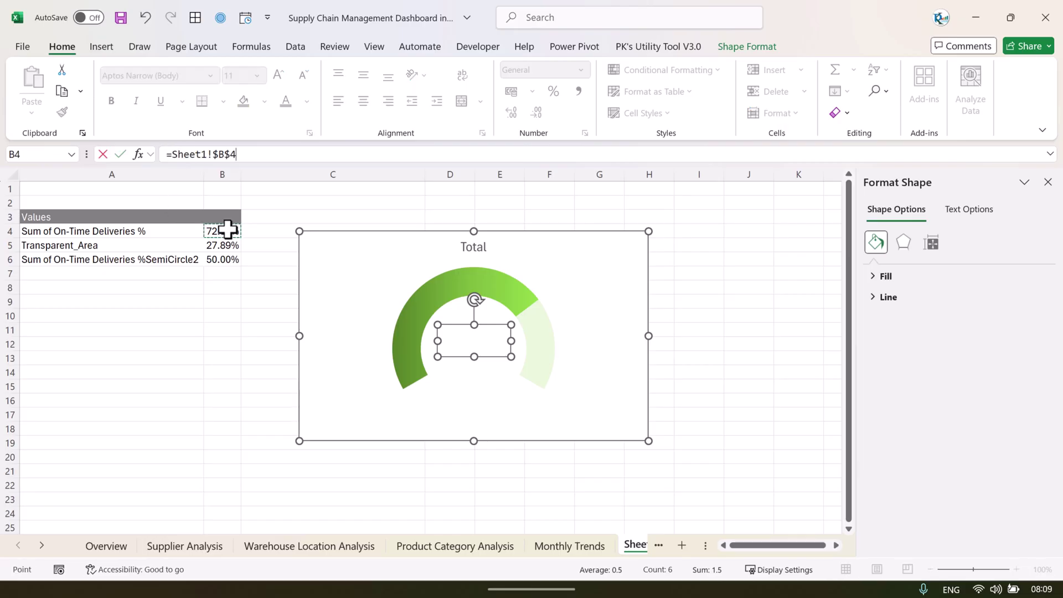
key("Return")
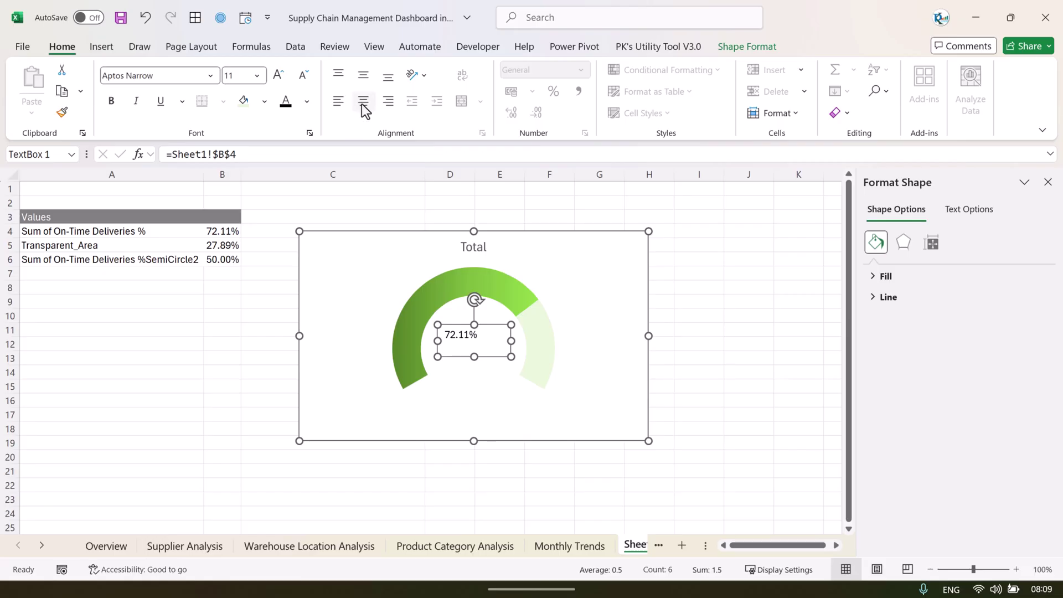
left_click(366, 100)
left_click(370, 77)
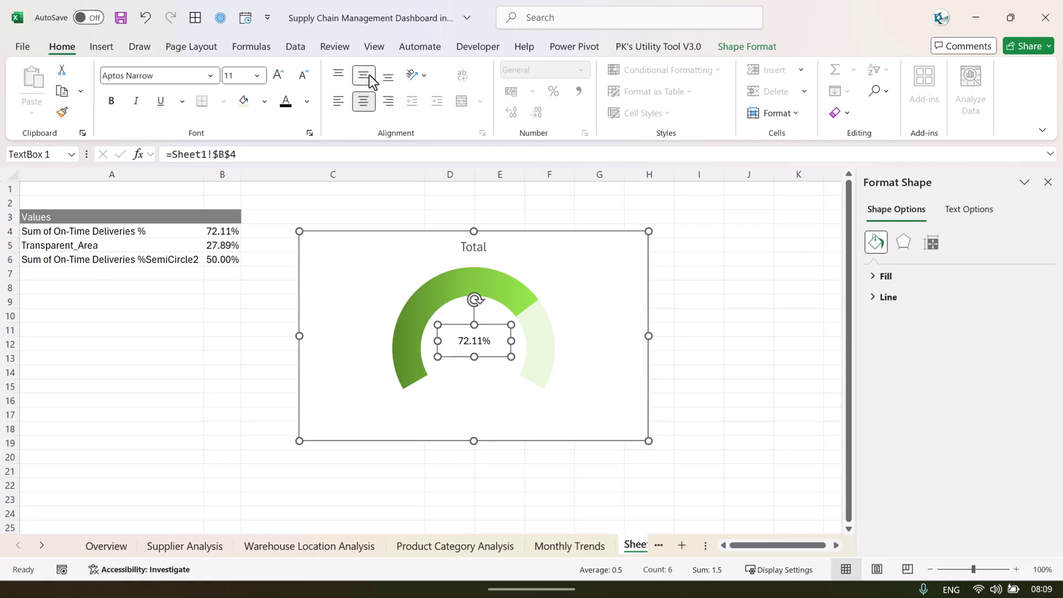
Step: Set the linked text box to No Outline and No Fill
left_click(746, 47)
left_click(450, 93)
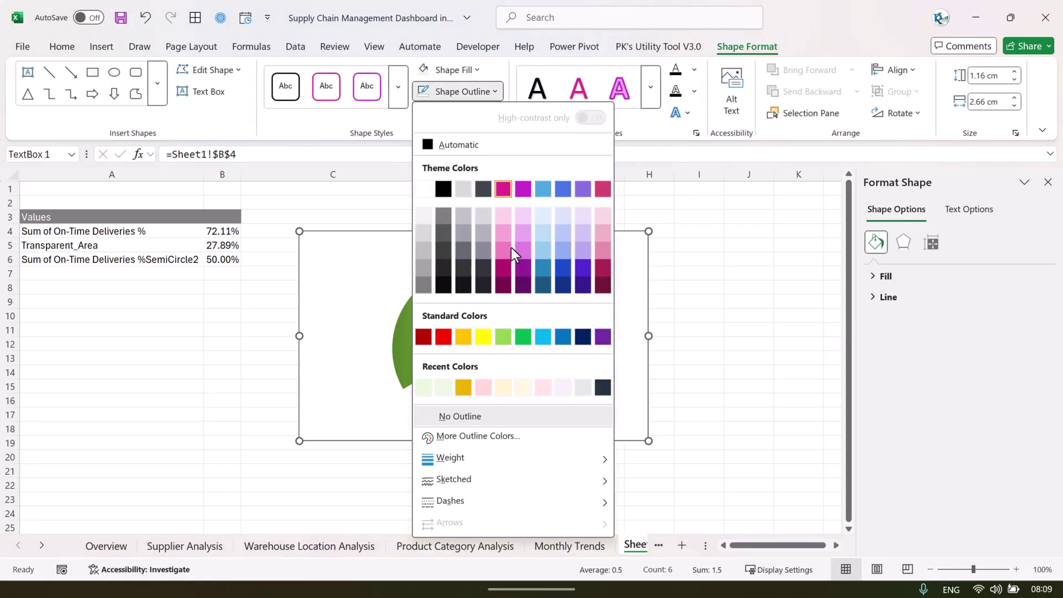
left_click(473, 419)
left_click(454, 70)
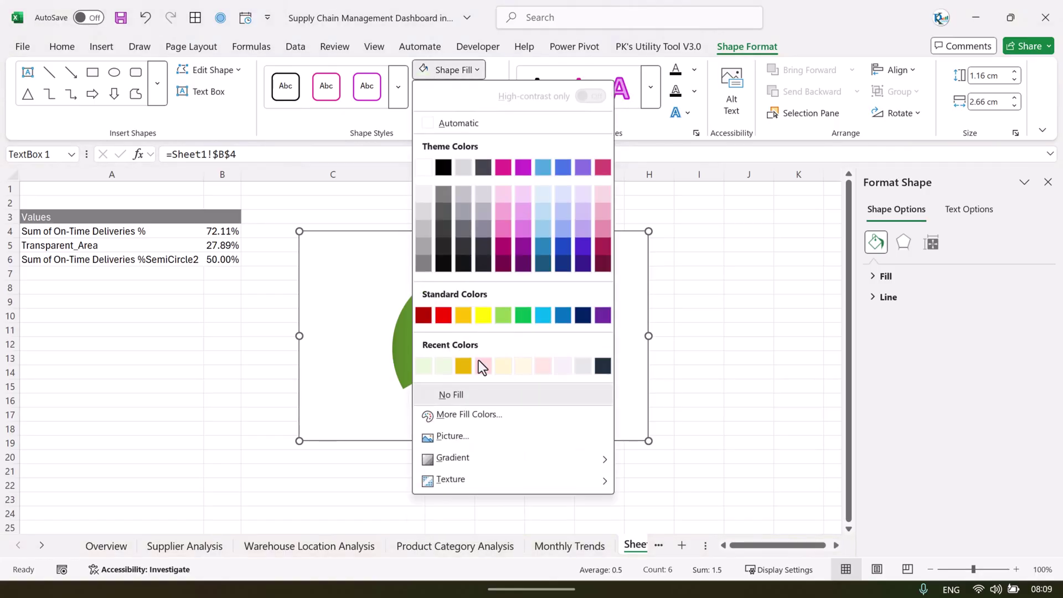
left_click(465, 397)
Step: Make the gauge's percentage text bold and increase its font size
left_click(61, 47)
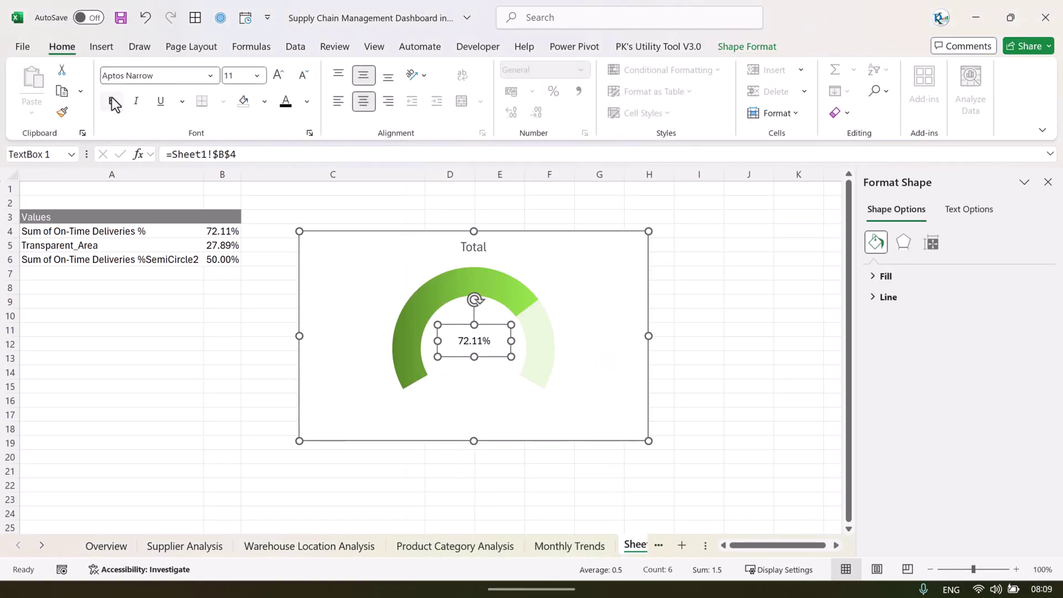
left_click(113, 103)
left_click(277, 79)
left_click(736, 303)
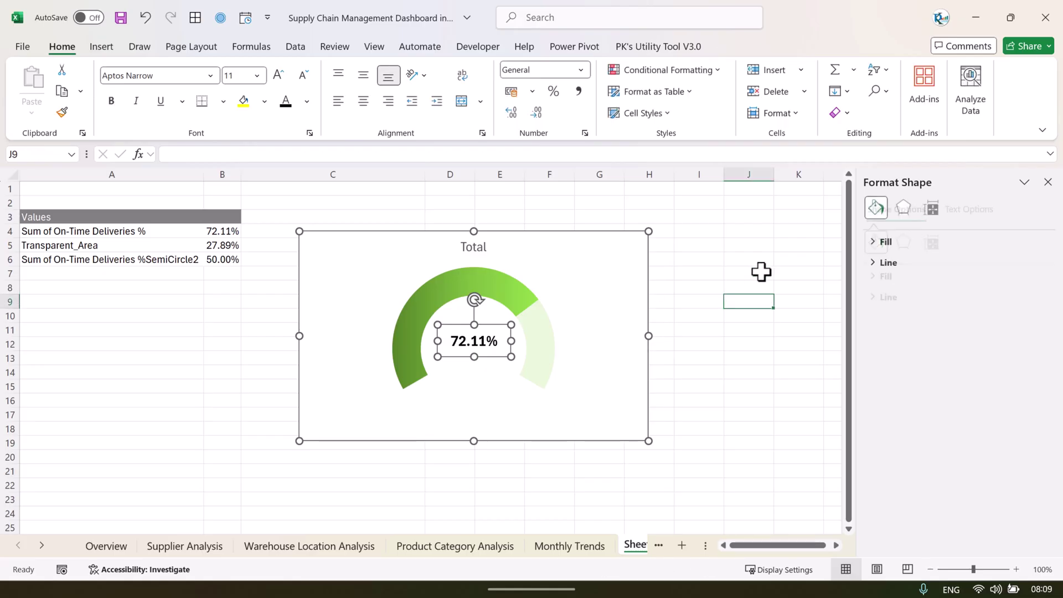
Step: Return to the Overview dashboard sheet and close the shape formatting pane
left_click(106, 547)
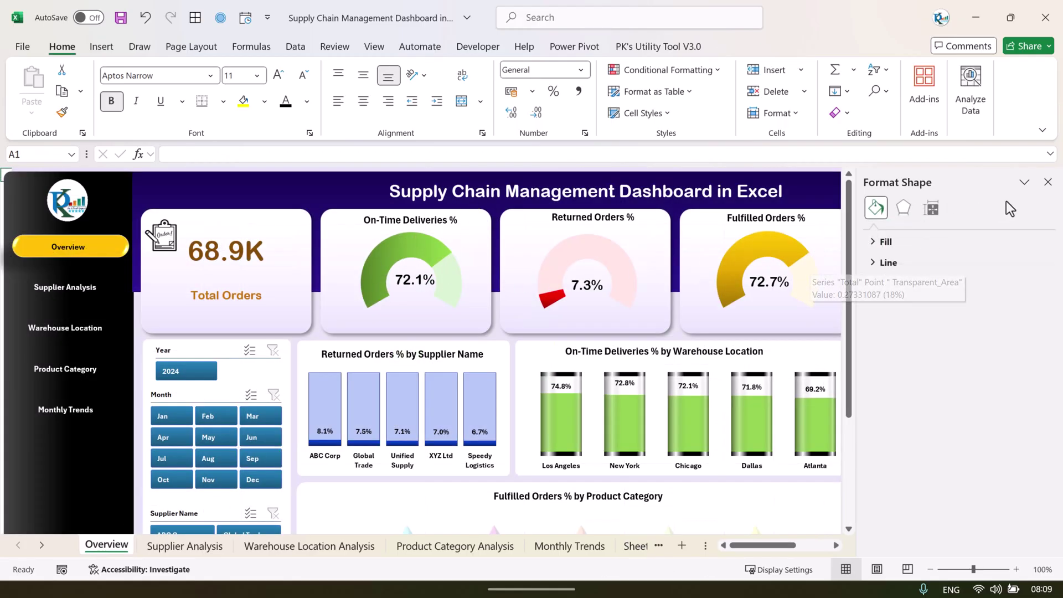
left_click(1048, 182)
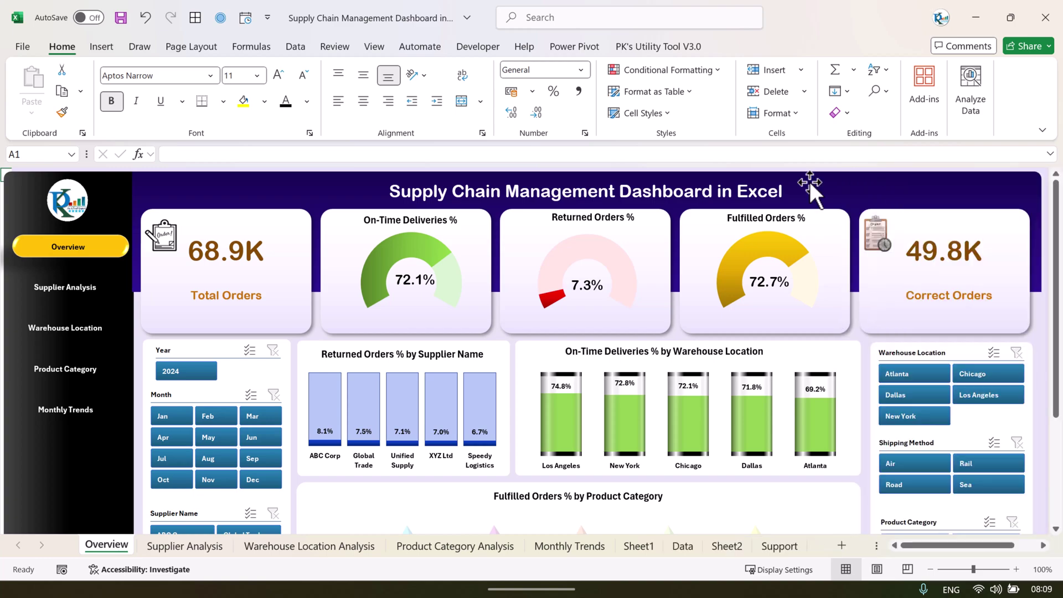
Step: Shift the header banner and the Total Orders card's background box out of place on the dashboard
left_click(215, 195)
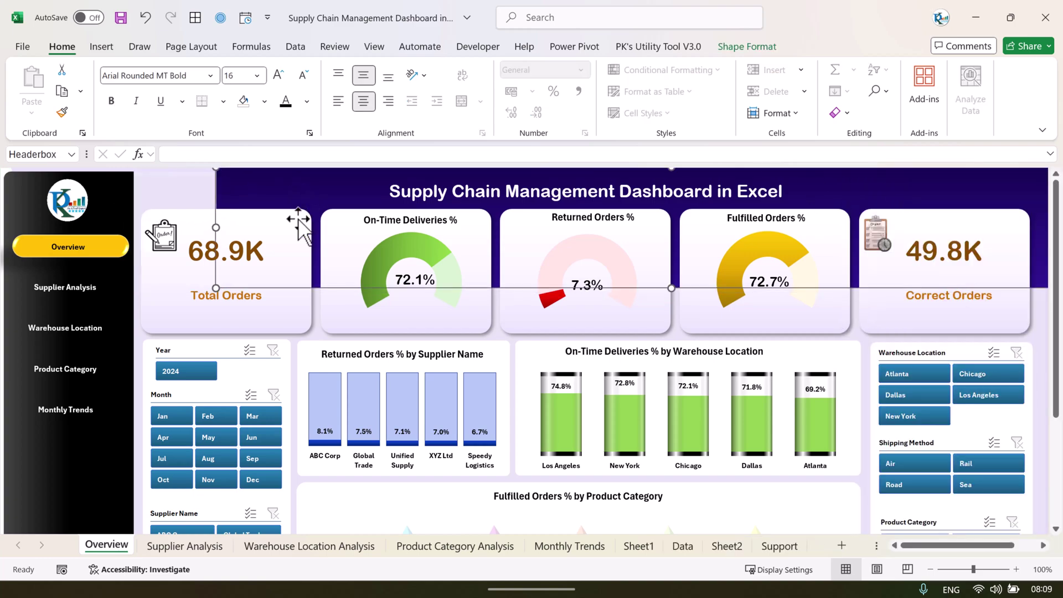
left_click(235, 331)
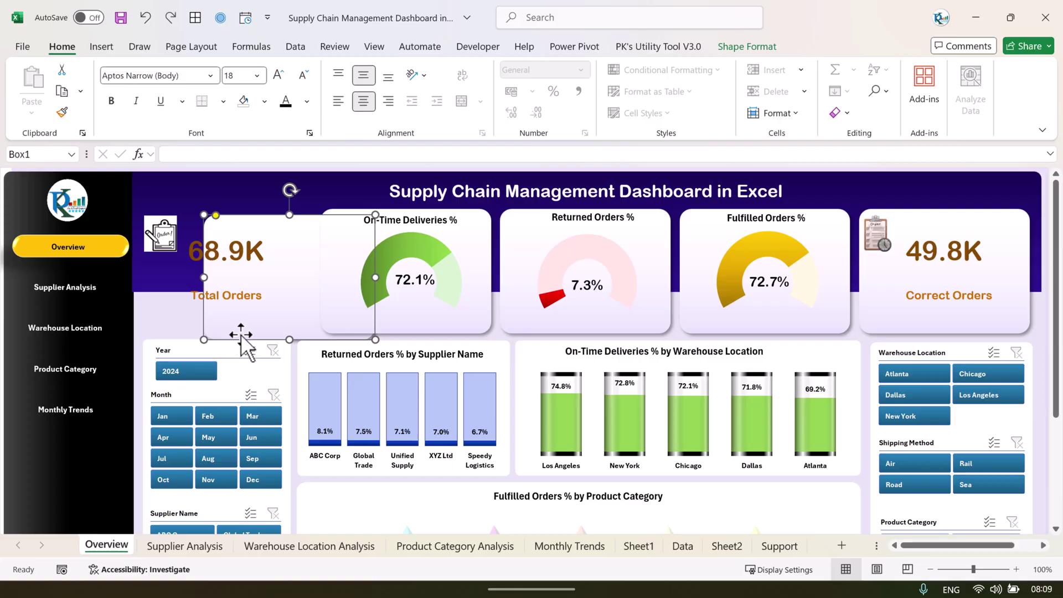